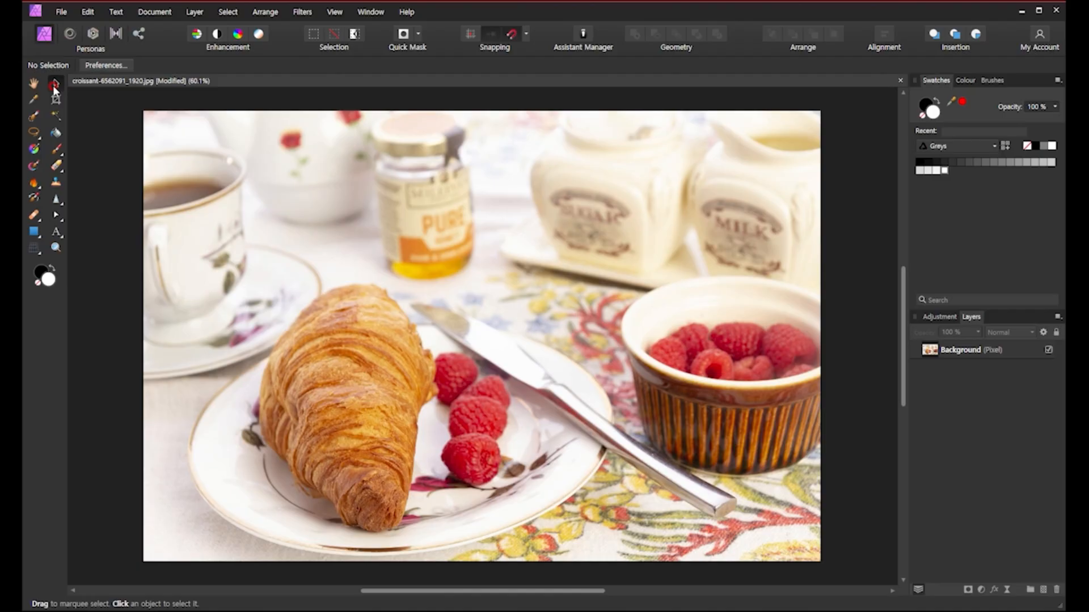
# Select the croissant photo on the canvas with the Move Tool and clear the selection again
pyautogui.click(366, 271)
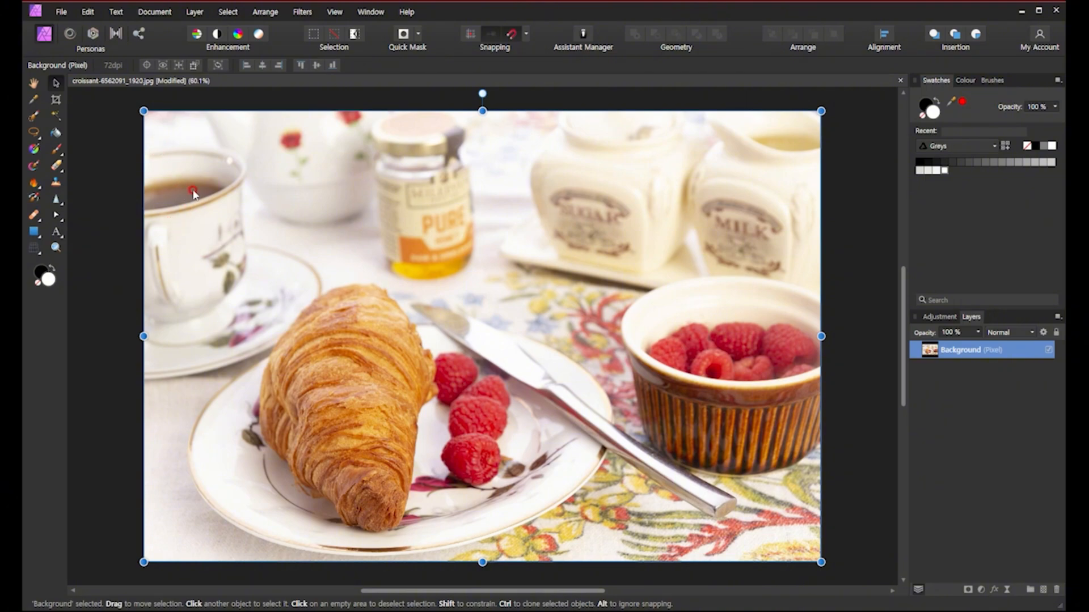
pyautogui.click(97, 108)
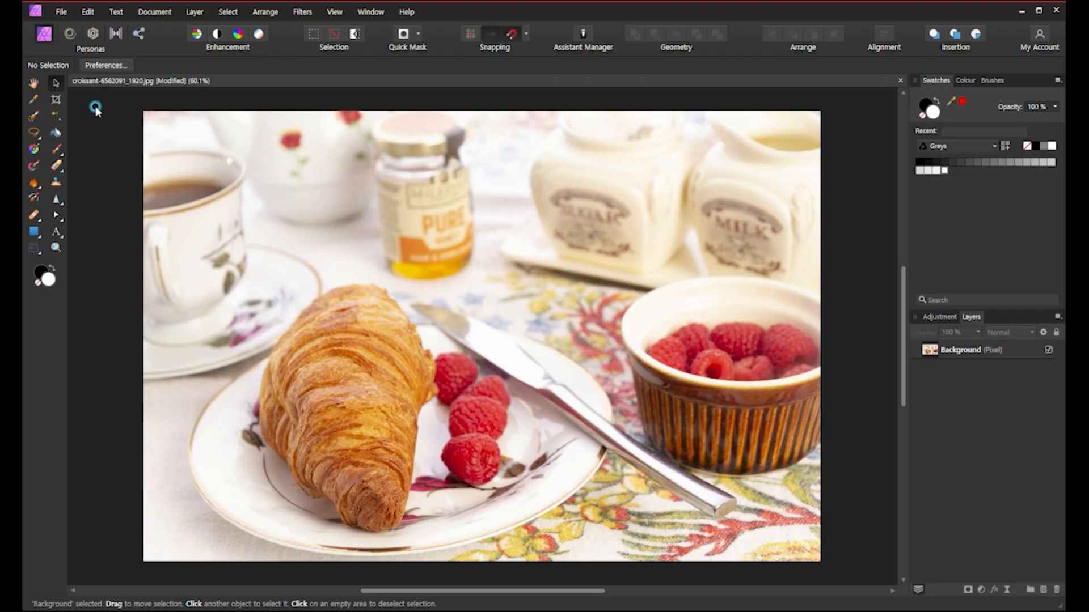
pyautogui.click(57, 83)
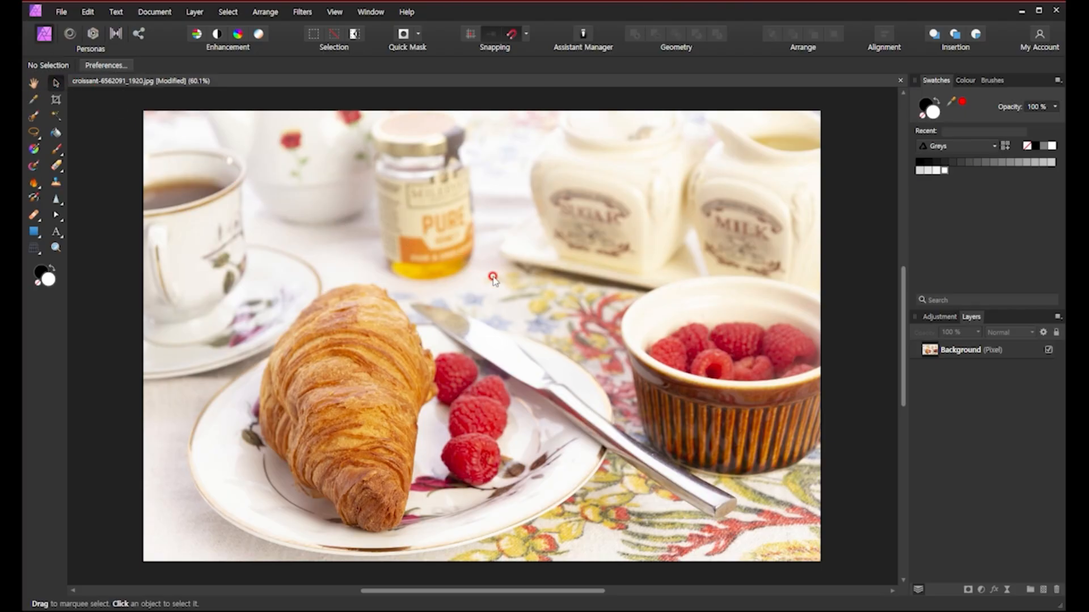
# Move the croissant photo around the canvas with the Move Tool and snap it back onto the canvas edges
pyautogui.click(60, 84)
pyautogui.click(58, 84)
pyautogui.click(285, 259)
pyautogui.moveTo(329, 301); pyautogui.dragTo(420, 309)
pyautogui.moveTo(572, 396); pyautogui.dragTo(407, 421)
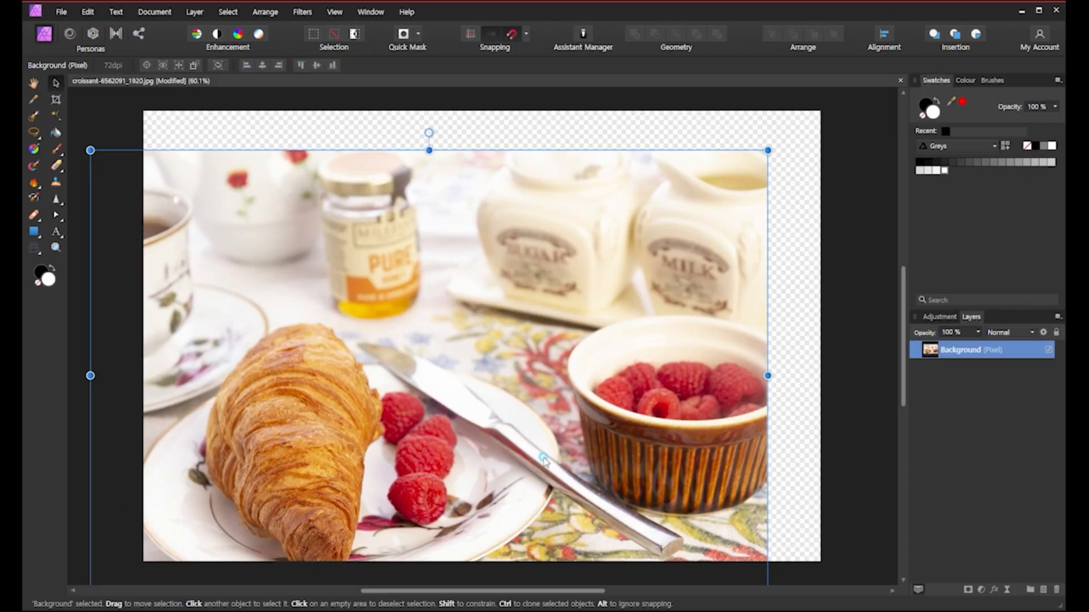
pyautogui.moveTo(543, 460); pyautogui.dragTo(505, 377)
pyautogui.moveTo(242, 222); pyautogui.dragTo(479, 291)
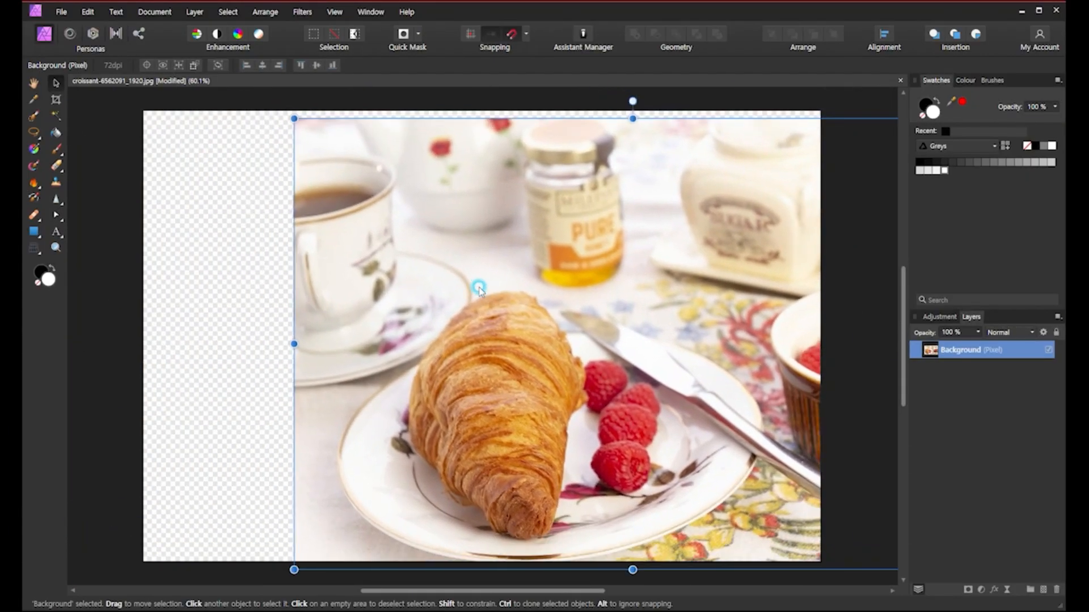
pyautogui.moveTo(593, 304); pyautogui.dragTo(565, 339)
pyautogui.moveTo(642, 381); pyautogui.dragTo(478, 322)
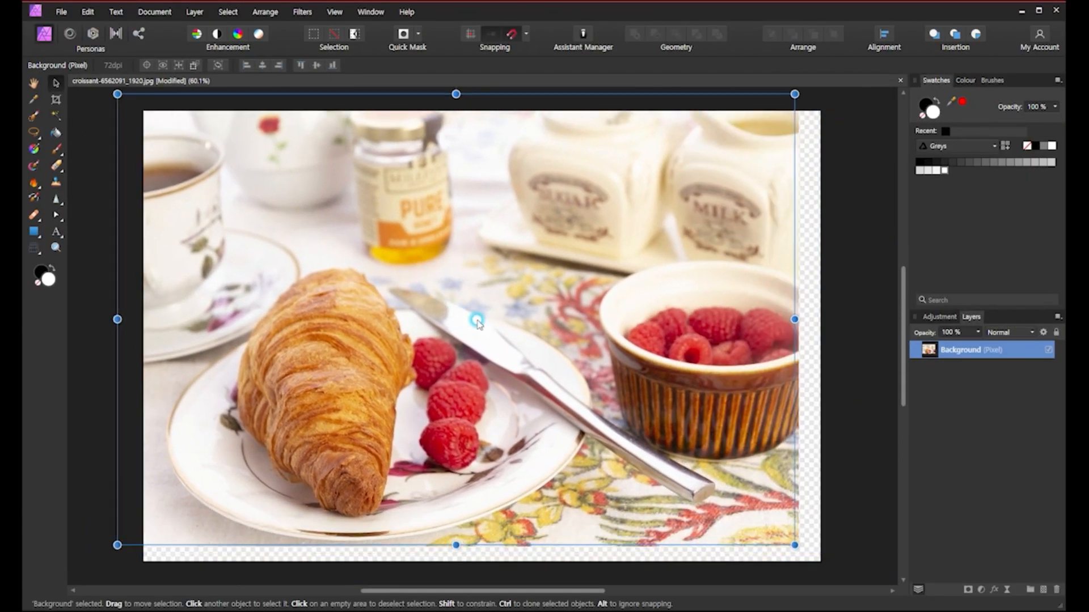
pyautogui.moveTo(292, 321); pyautogui.dragTo(339, 339)
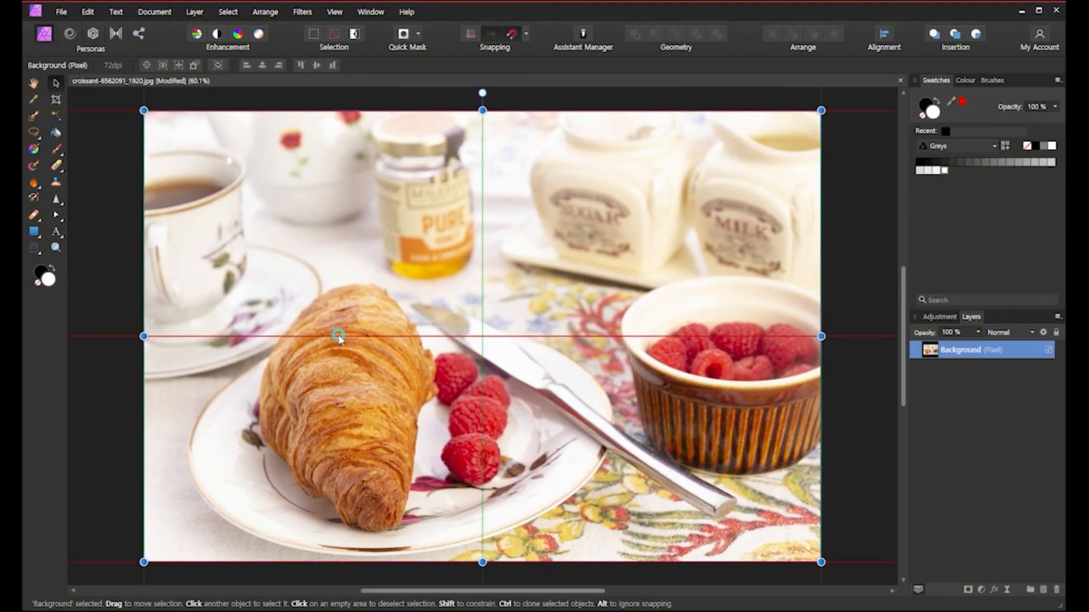
# Move the photo up and to the right, undo that move and clear the selection
pyautogui.moveTo(644, 410); pyautogui.dragTo(694, 347)
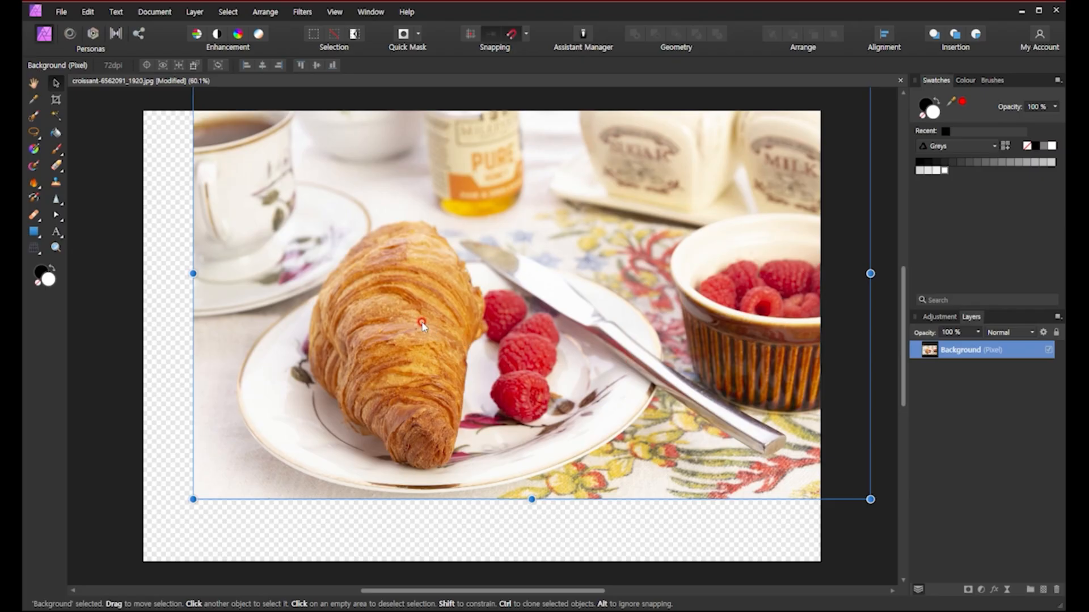
pyautogui.hotkey('ctrl', 'z')
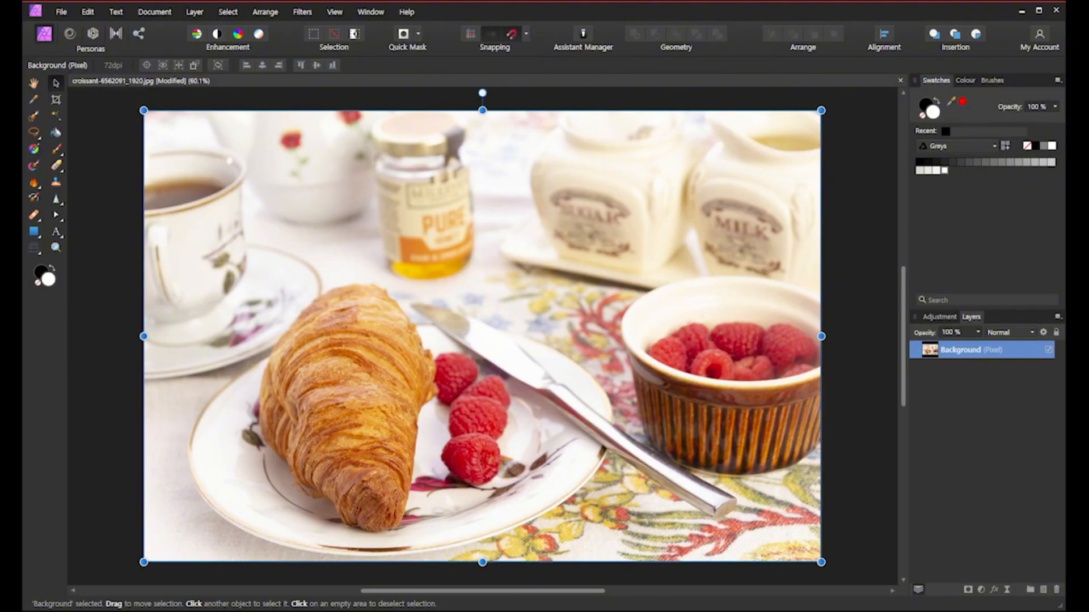
pyautogui.hotkey('ctrl', 'd')
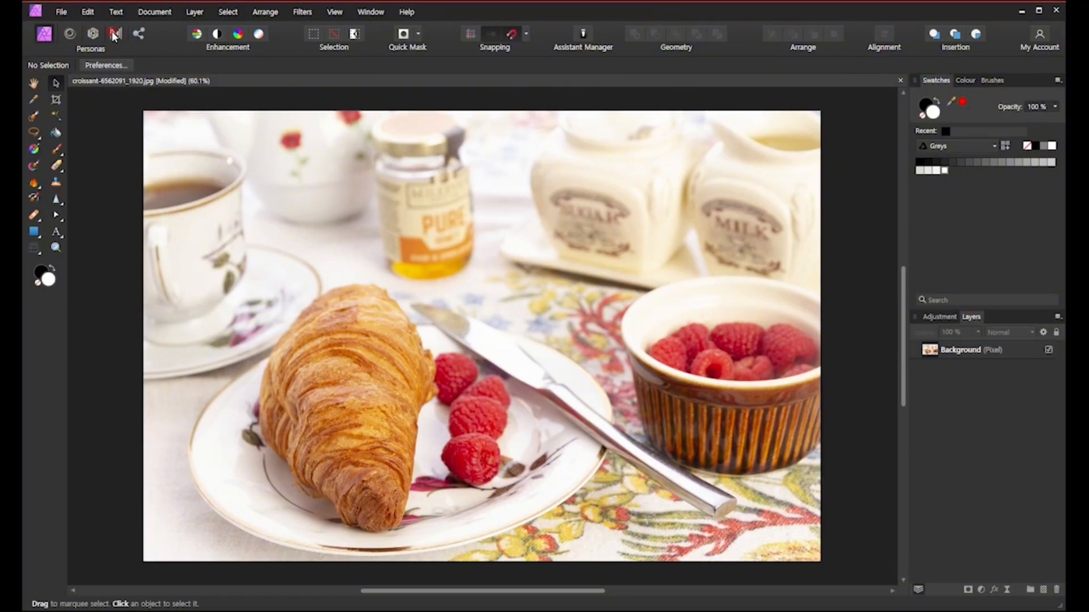
pyautogui.click(90, 13)
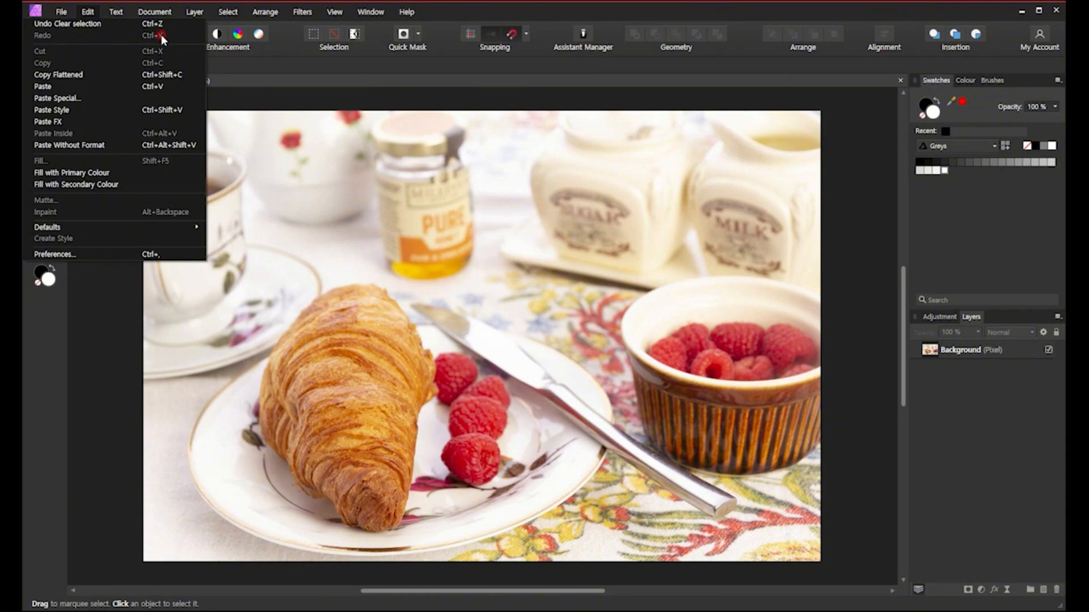
pyautogui.click(333, 94)
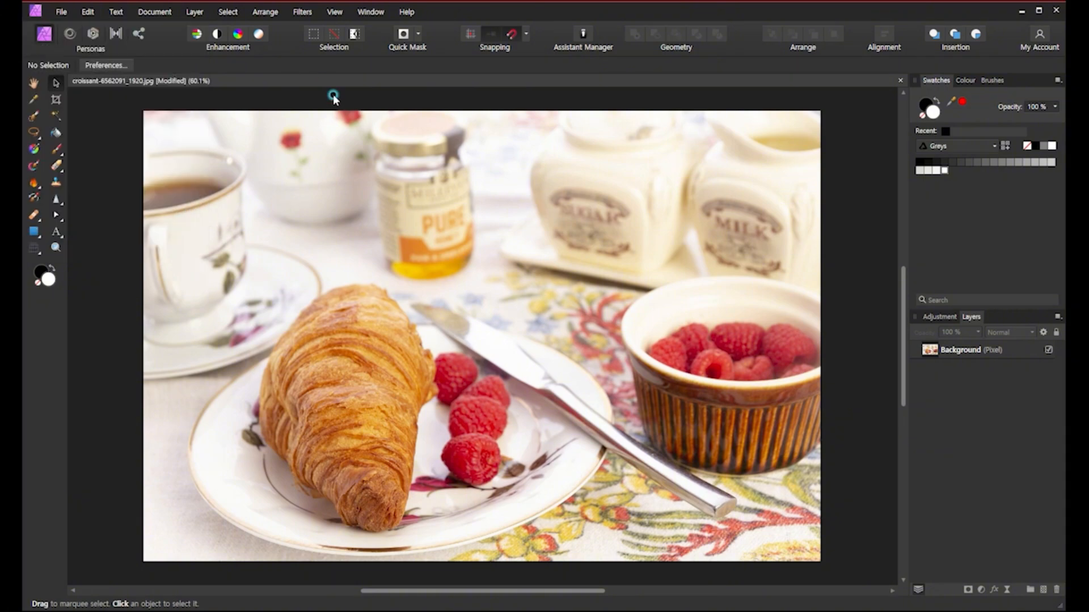
# Move the croissant photo to several different positions, leaving parts of the canvas transparent
pyautogui.click(288, 265)
pyautogui.moveTo(369, 366); pyautogui.dragTo(639, 268)
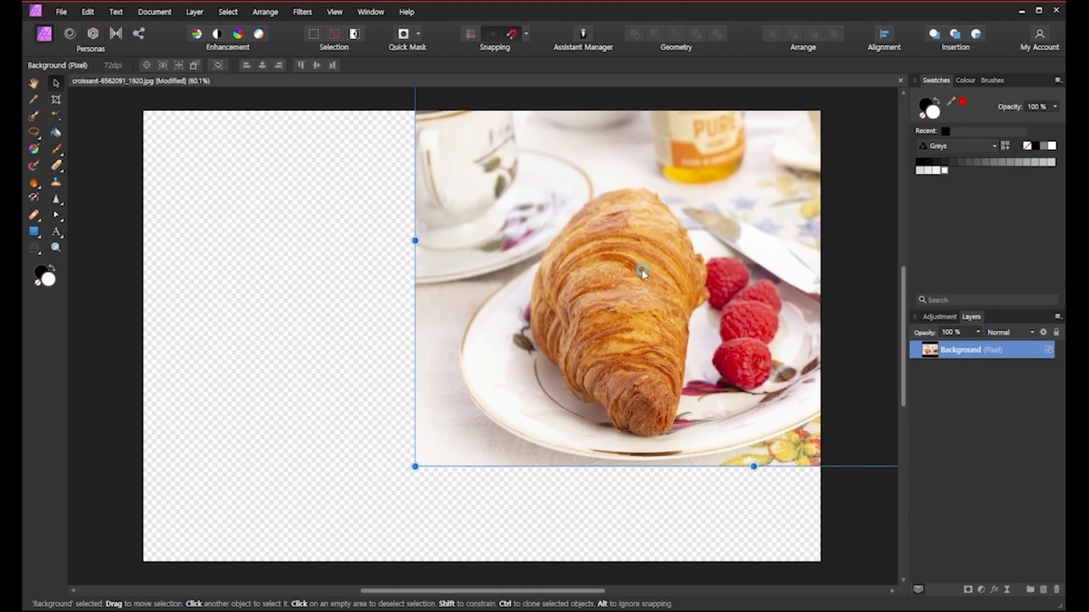
pyautogui.moveTo(498, 415); pyautogui.dragTo(420, 372)
pyautogui.moveTo(519, 272); pyautogui.dragTo(399, 410)
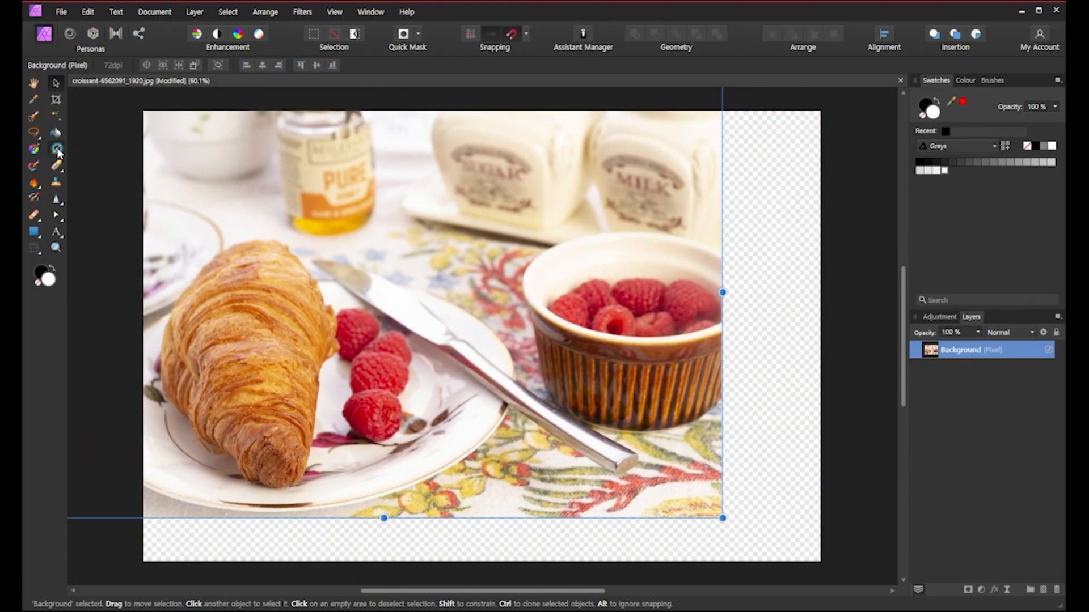
# Paint black freehand strokes over the raspberry bowl and the knife handle with the Paint Brush Tool
pyautogui.click(56, 149)
pyautogui.moveTo(674, 286); pyautogui.dragTo(756, 352)
pyautogui.moveTo(739, 261)
pyautogui.mouseDown()
pyautogui.moveTo(746, 353)
pyautogui.moveTo(707, 440)
pyautogui.moveTo(656, 470)
pyautogui.moveTo(597, 480)
pyautogui.mouseUp()
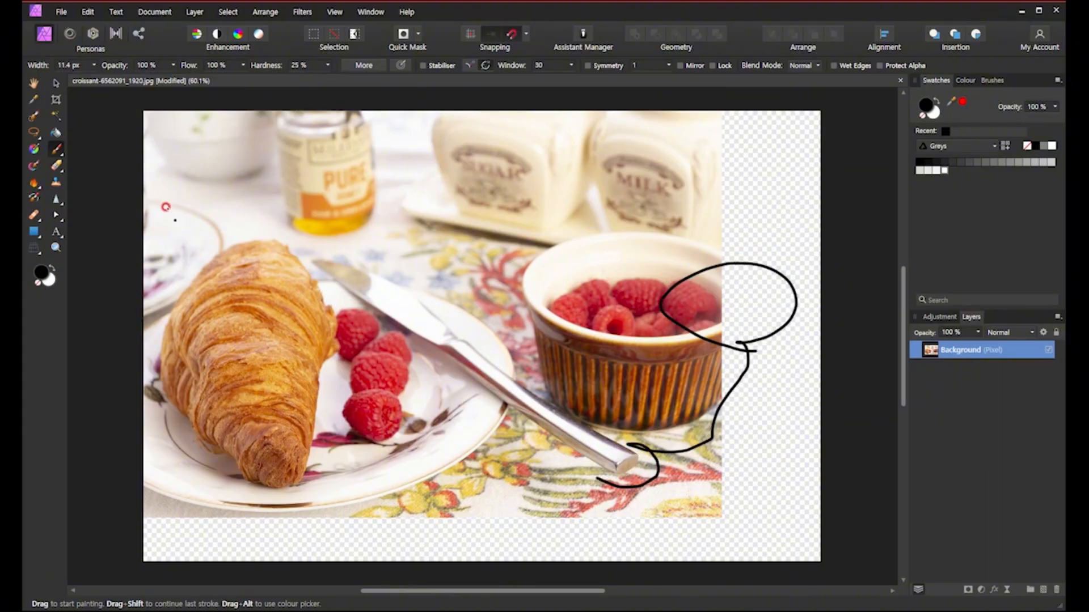
# Draw a white rectangle over the croissant and raspberries with the Rectangle Tool and return to the Move Tool
pyautogui.click(34, 231)
pyautogui.moveTo(257, 233)
pyautogui.mouseDown()
pyautogui.moveTo(335, 340)
pyautogui.moveTo(390, 389)
pyautogui.mouseUp()
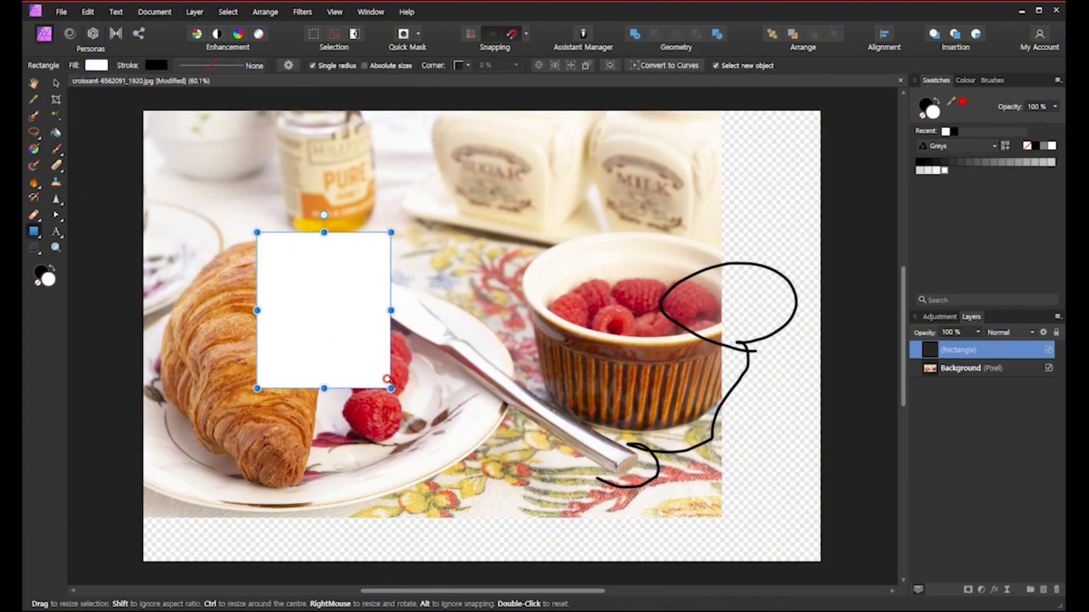
pyautogui.click(56, 82)
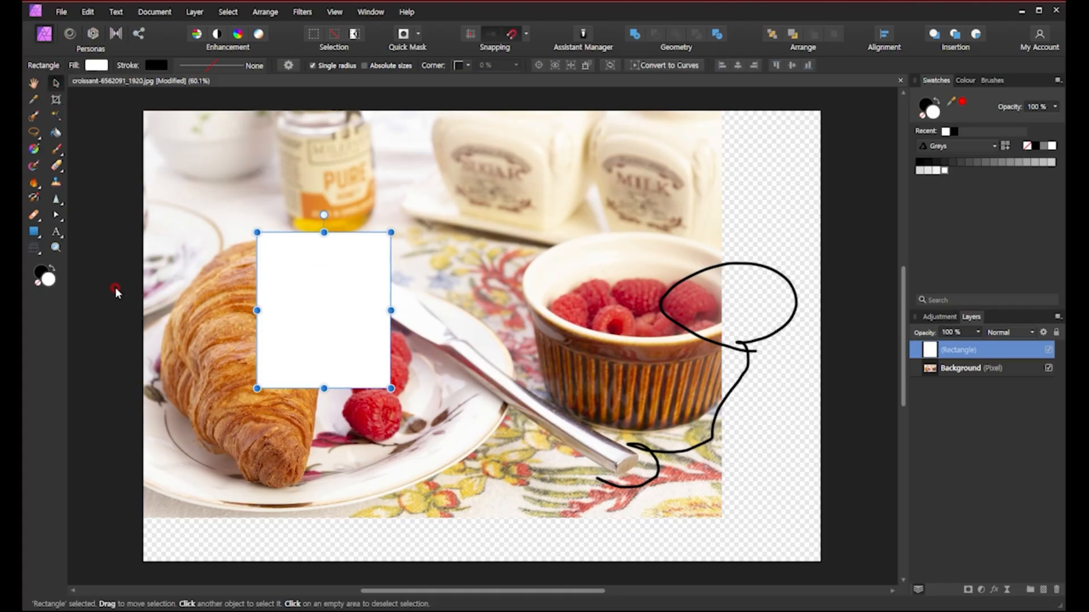
# Undo the white rectangle, the brush strokes and the latest moves of the photo one after another
pyautogui.press('Delete')
pyautogui.hotkey('ctrl', 'z')
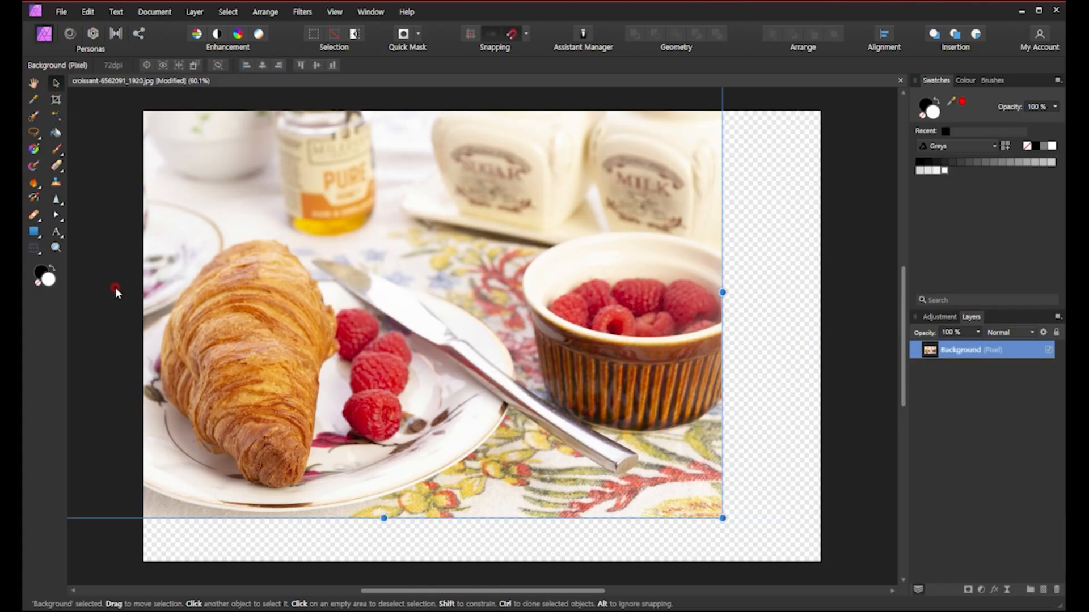
pyautogui.hotkey('ctrl', 'z')
pyautogui.hotkey('ctrl', 'z')
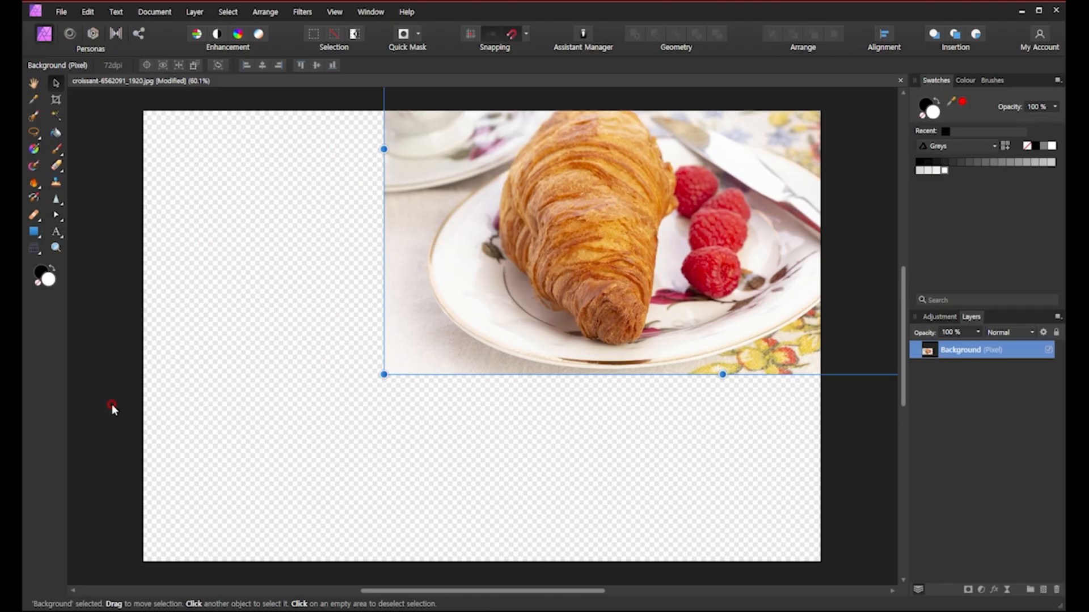
pyautogui.click(230, 347)
pyautogui.hotkey('ctrl', 'z')
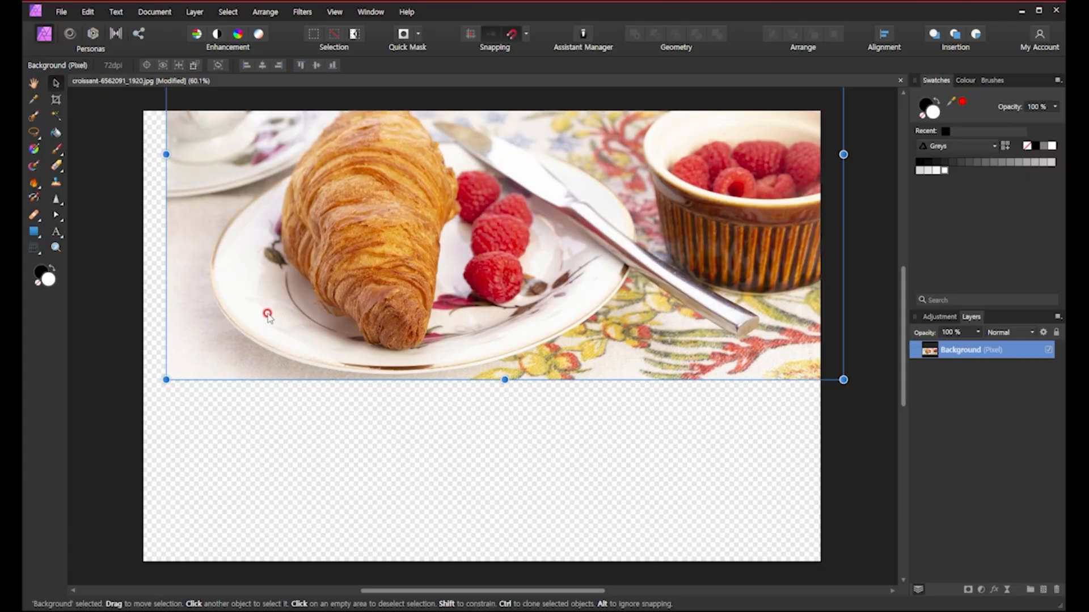
# Redo the last undone move of the photo, undo it again and clear the selection
pyautogui.hotkey('ctrl', 'shift', 'z')
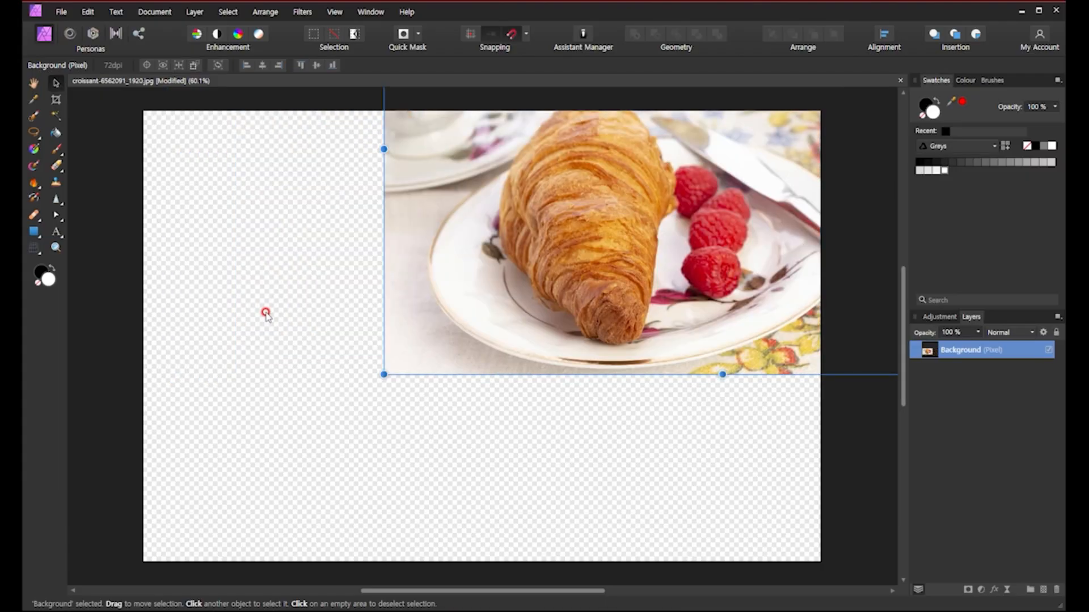
pyautogui.hotkey('ctrl', 'z')
pyautogui.click(90, 12)
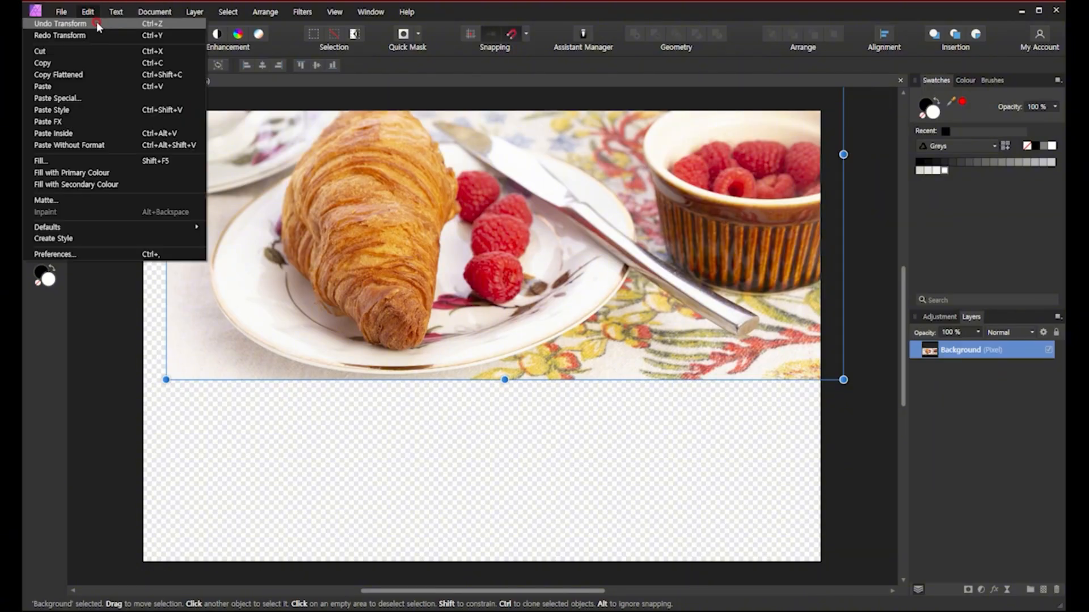
pyautogui.click(569, 482)
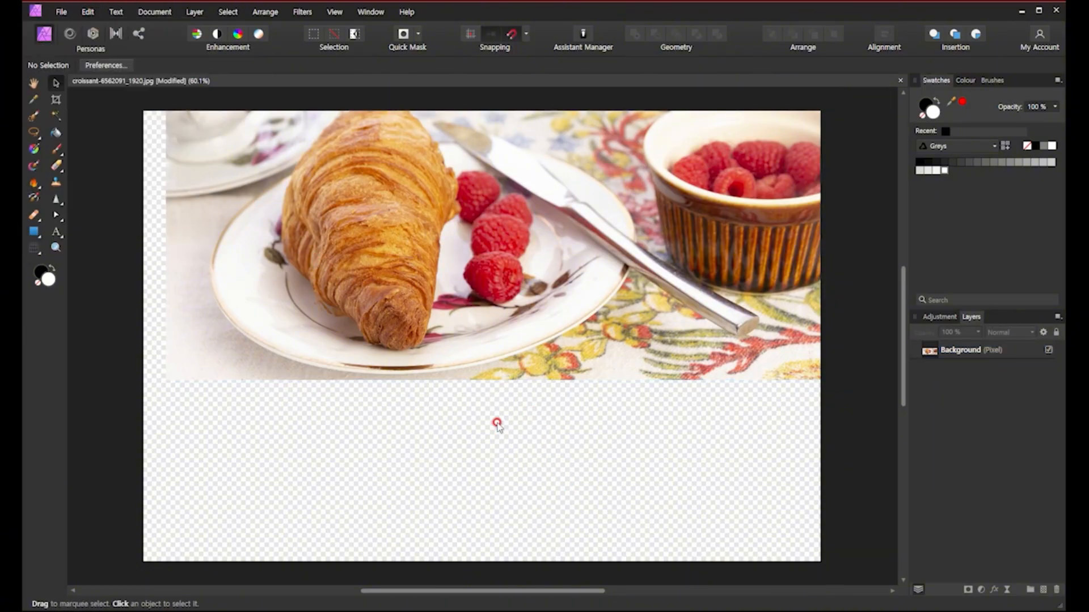
# Step forward and back through the photo's moves until it fills the canvas again, and deselect it
pyautogui.click(431, 287)
pyautogui.hotkey('ctrl', 'y')
pyautogui.hotkey('ctrl', 'y')
pyautogui.hotkey('ctrl', 'z')
pyautogui.hotkey('ctrl', 'z')
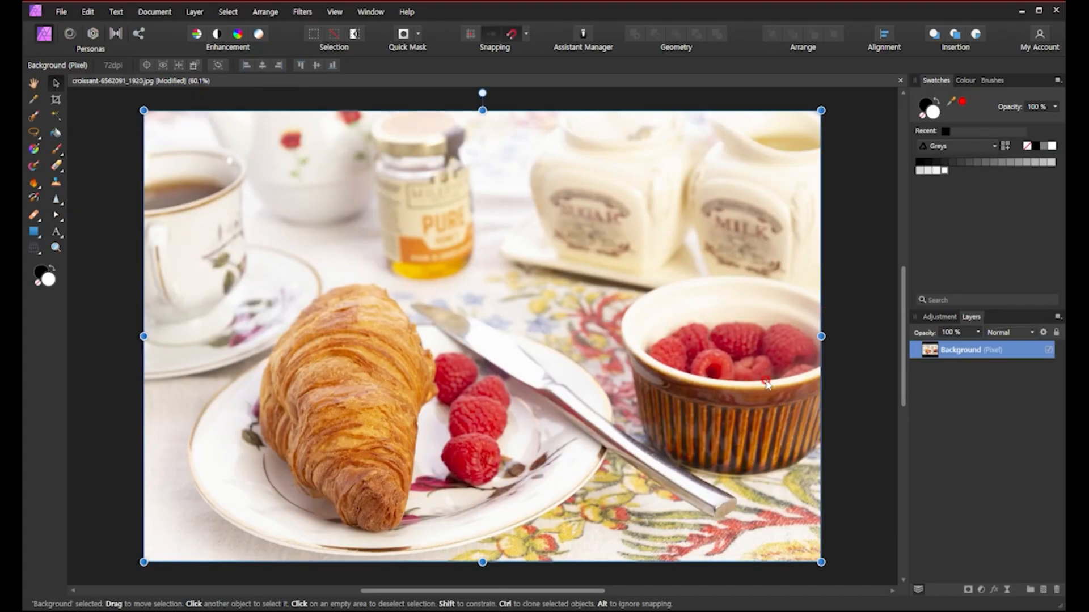
pyautogui.click(856, 445)
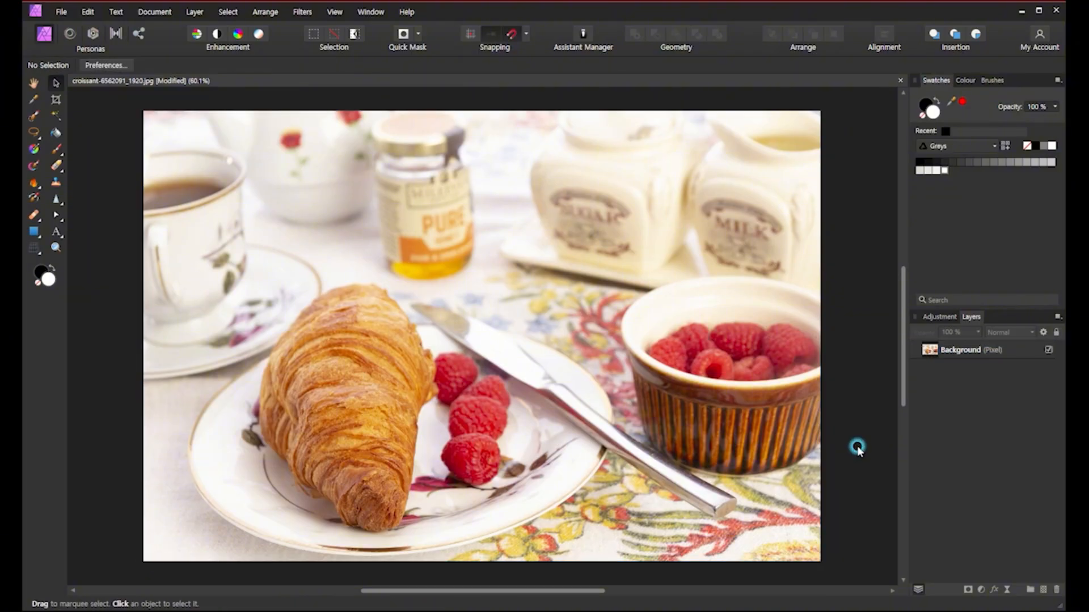
# Select the Background layer and switch through the Rectangular, Elliptical and Column Marquee tools
pyautogui.click(417, 376)
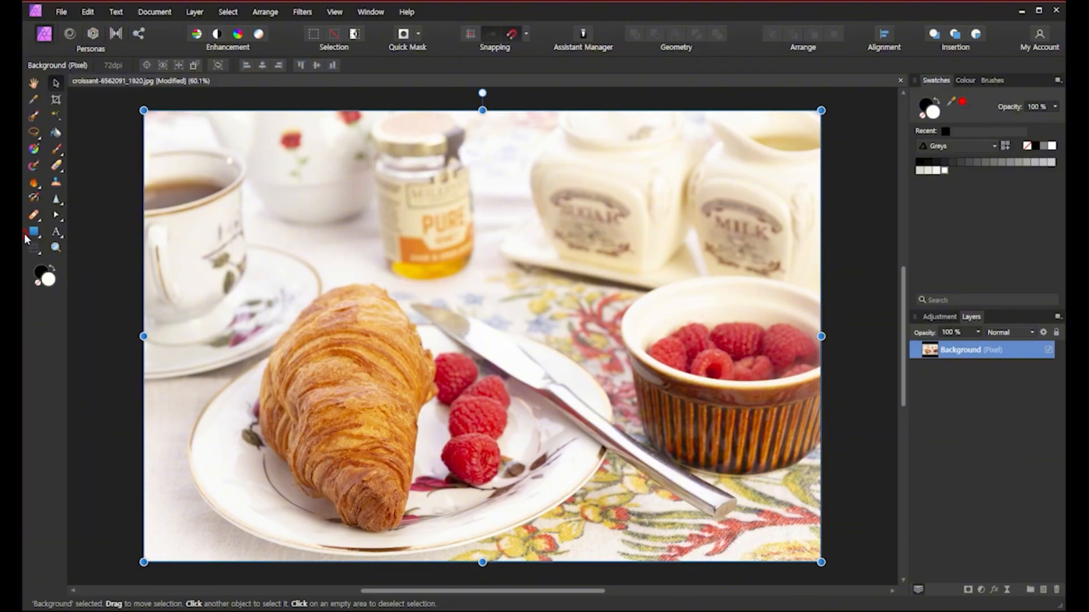
pyautogui.click(34, 135)
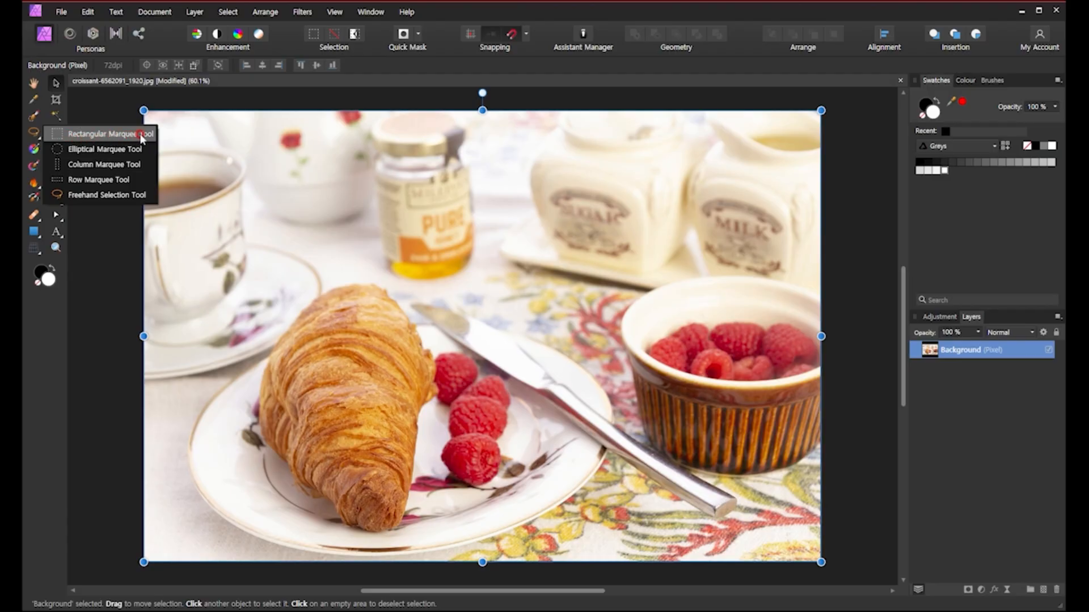
pyautogui.click(88, 137)
pyautogui.click(32, 132)
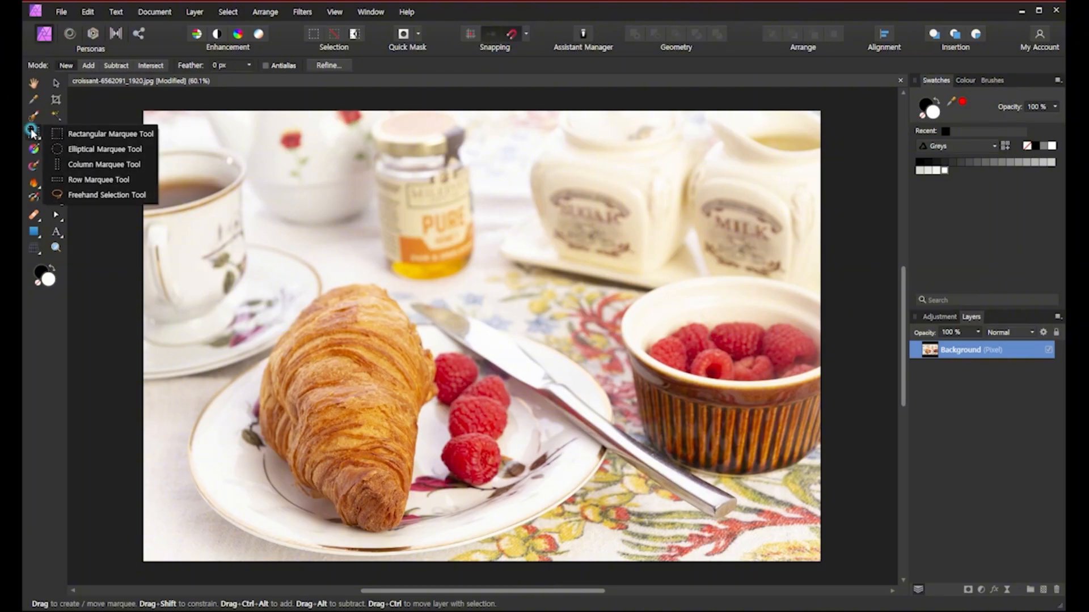
pyautogui.click(74, 146)
pyautogui.click(36, 133)
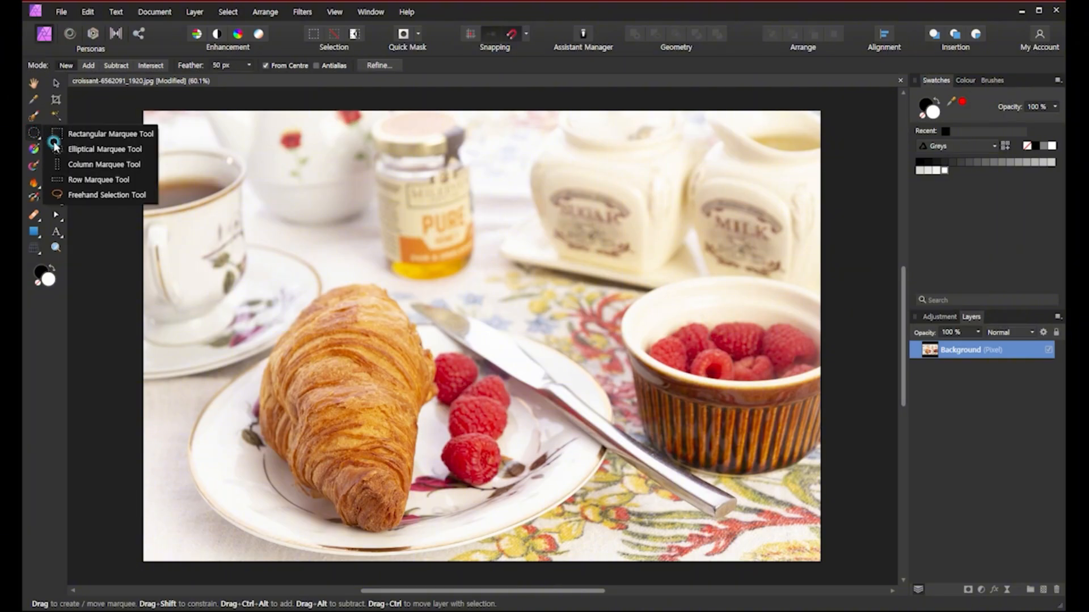
pyautogui.click(79, 171)
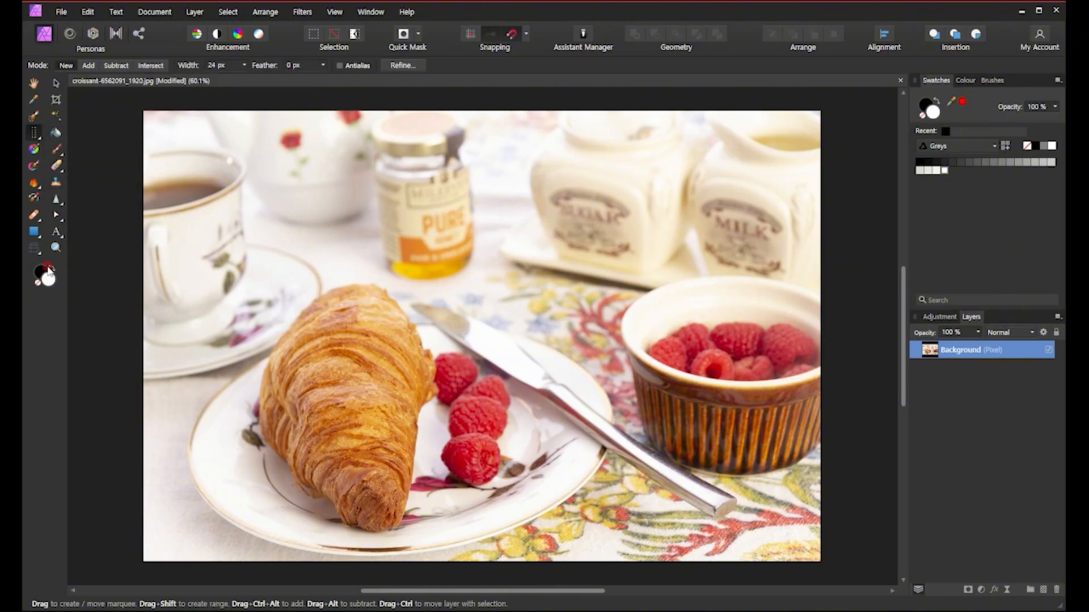
pyautogui.click(34, 135)
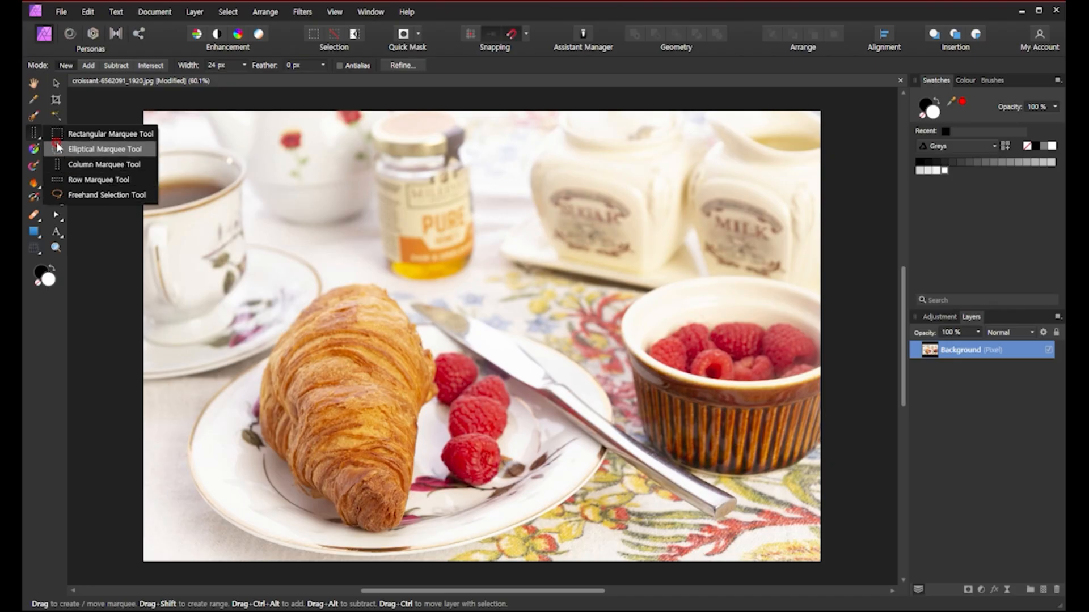
# Shift the photo slightly to the right with the Move Tool and undo the shift
pyautogui.click(58, 85)
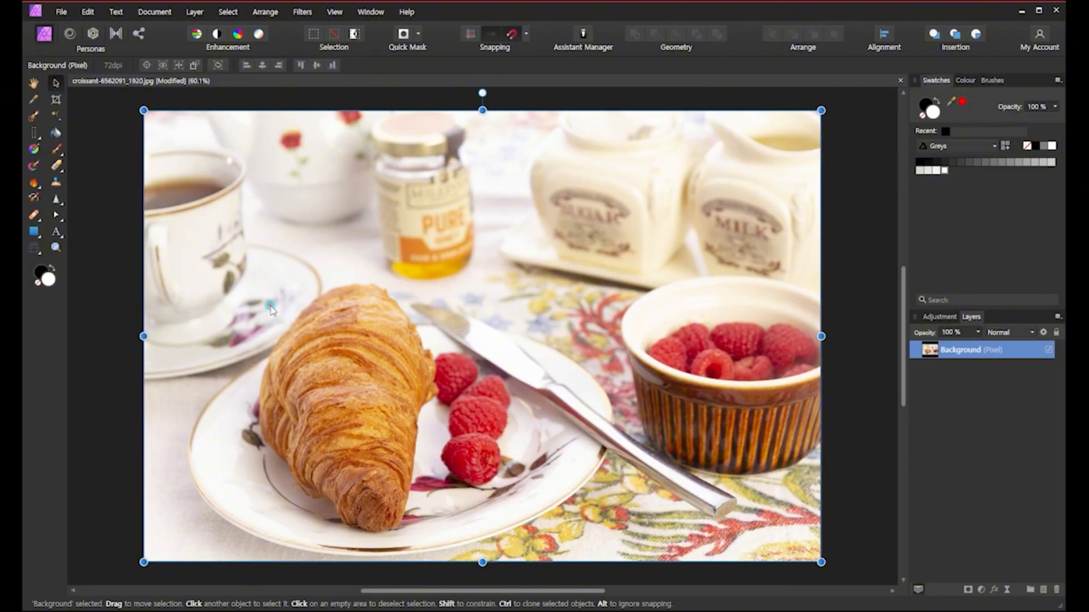
pyautogui.moveTo(248, 297)
pyautogui.mouseDown()
pyautogui.moveTo(340, 298)
pyautogui.moveTo(258, 294)
pyautogui.mouseUp()
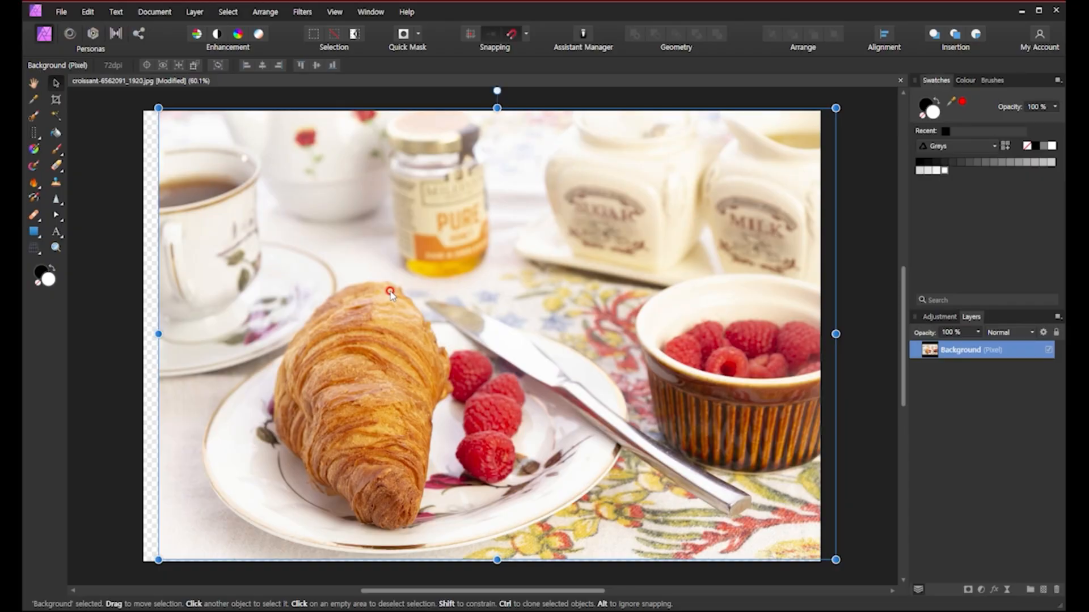
pyautogui.hotkey('ctrl', 'z')
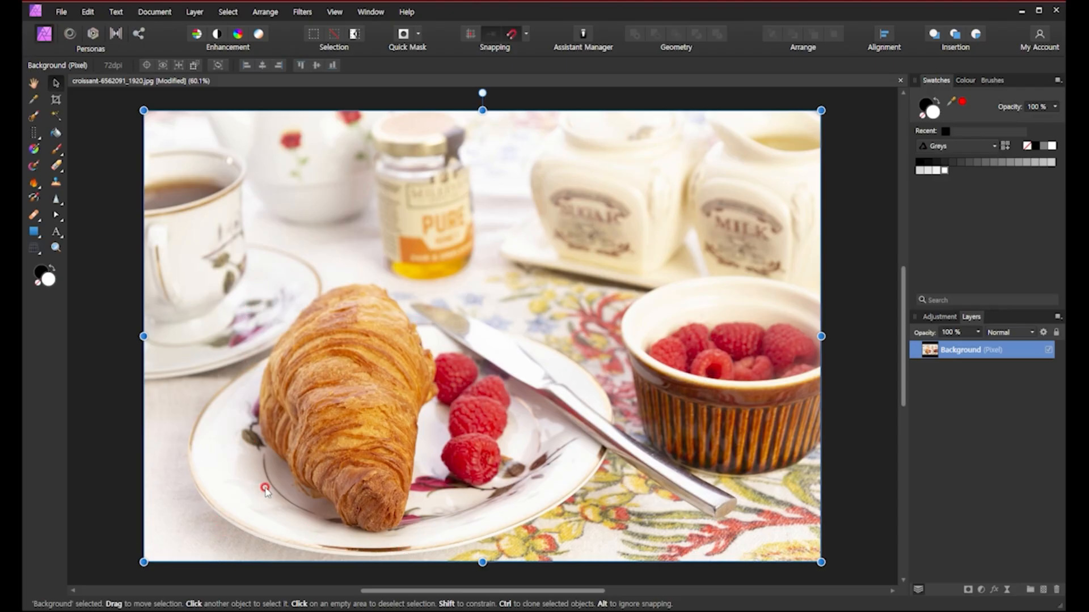
# Draw a rectangular selection around the croissant with the Rectangular Marquee Tool
pyautogui.click(34, 136)
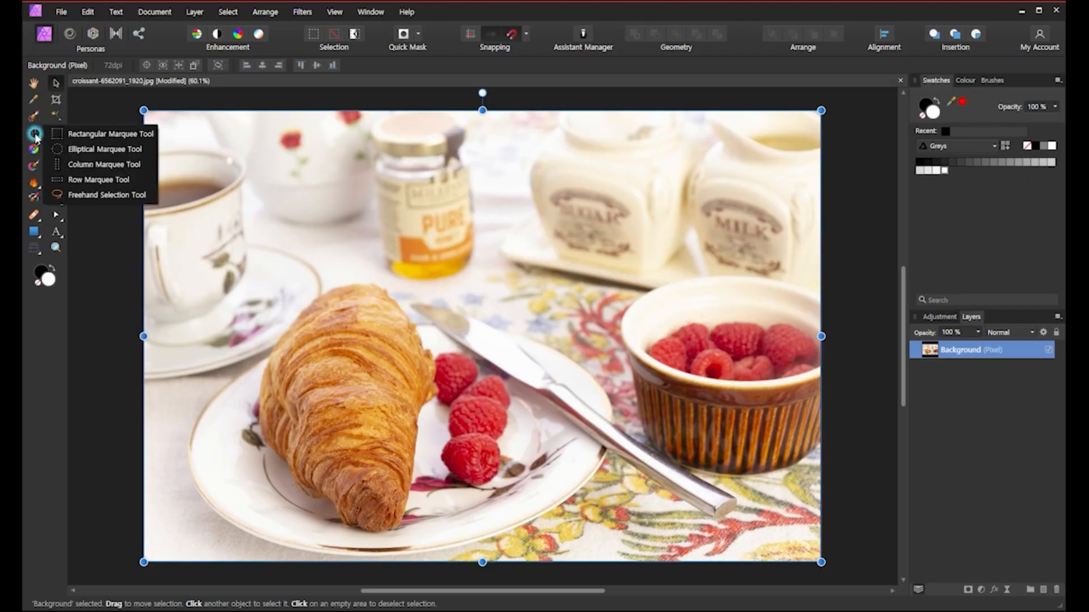
pyautogui.click(68, 135)
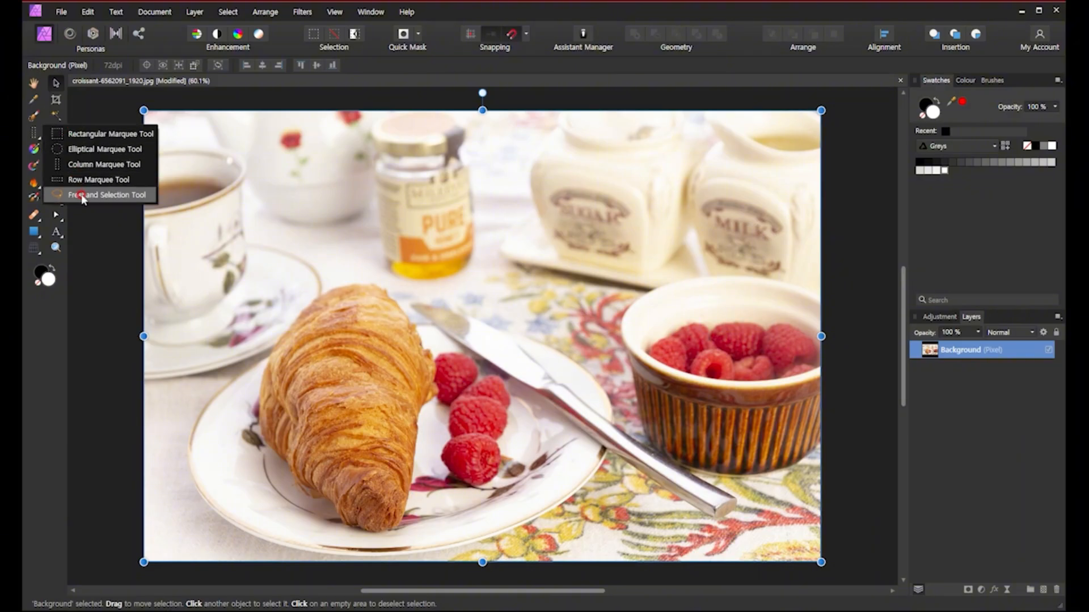
pyautogui.click(96, 197)
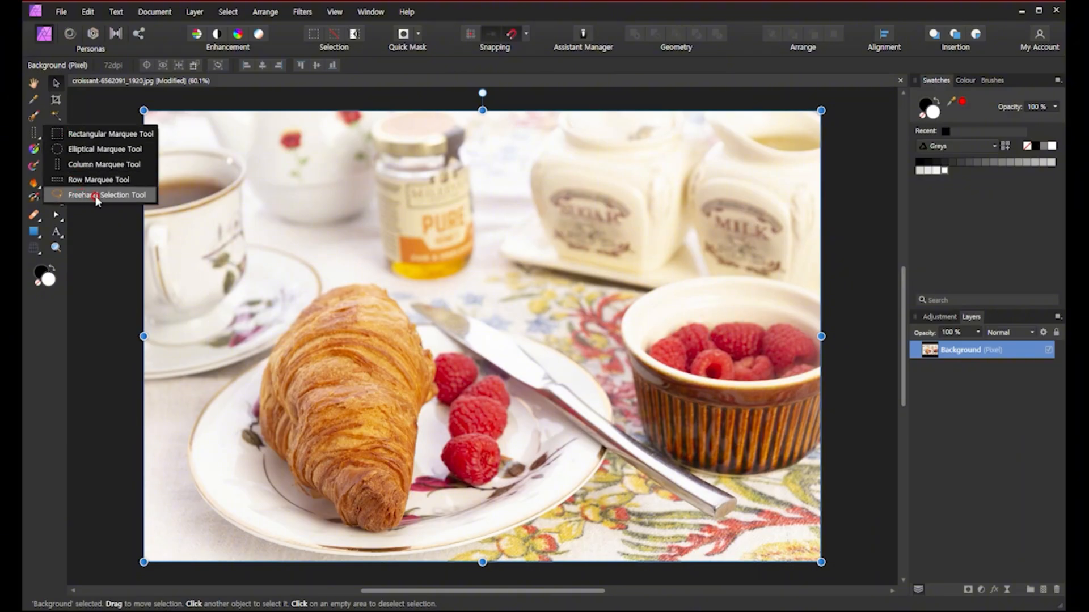
pyautogui.click(65, 155)
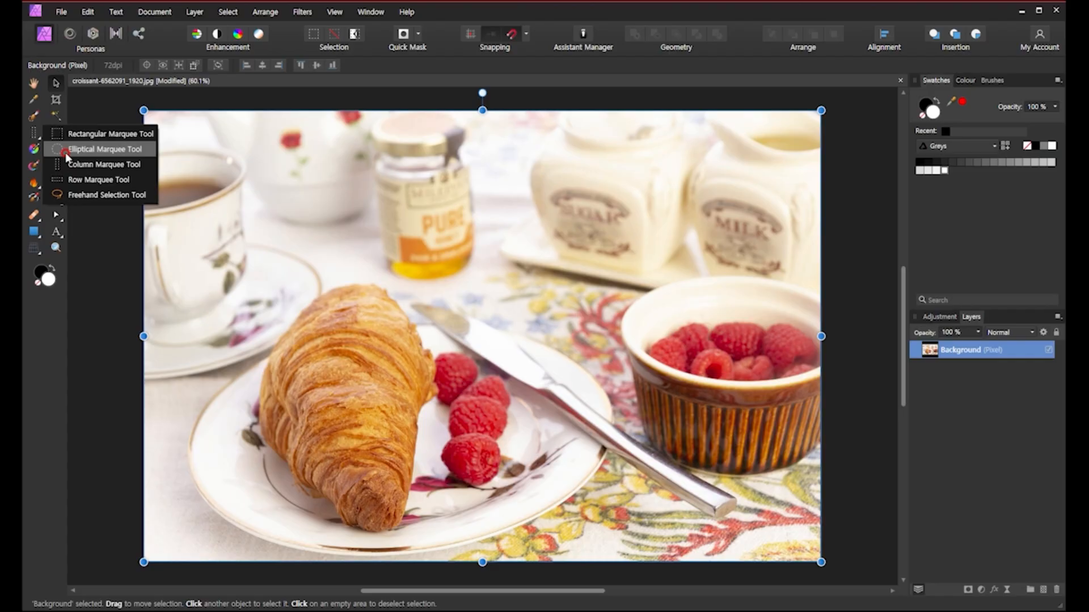
pyautogui.click(99, 136)
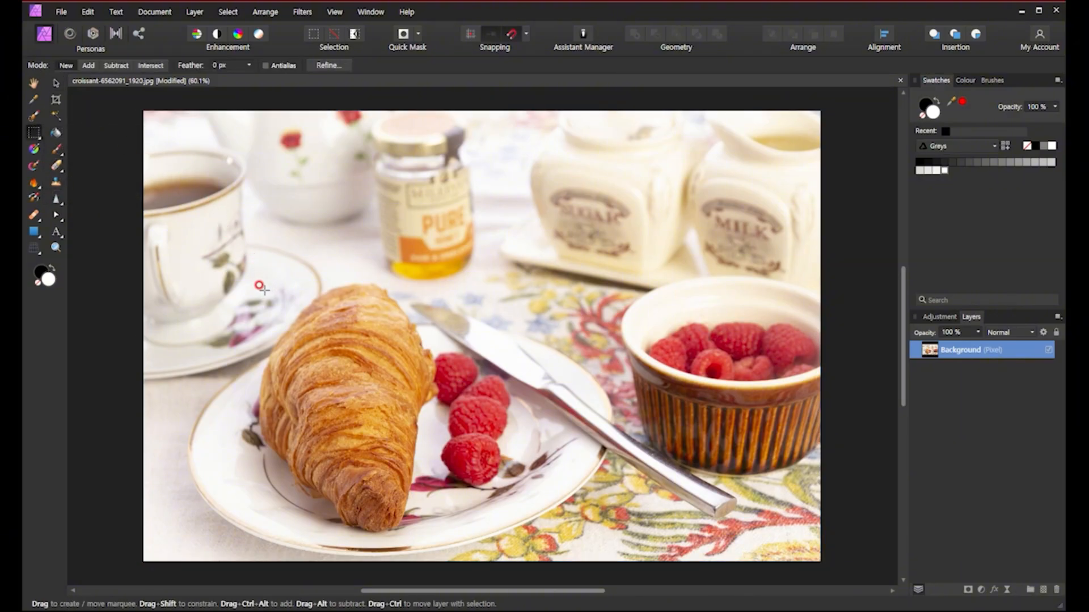
pyautogui.moveTo(239, 272); pyautogui.dragTo(456, 532)
# Draw a different rectangular selection beside the croissant, over the knife and plate edge, and undo it
pyautogui.click(519, 440)
pyautogui.moveTo(516, 382); pyautogui.dragTo(616, 530)
pyautogui.hotkey('ctrl', 'z')
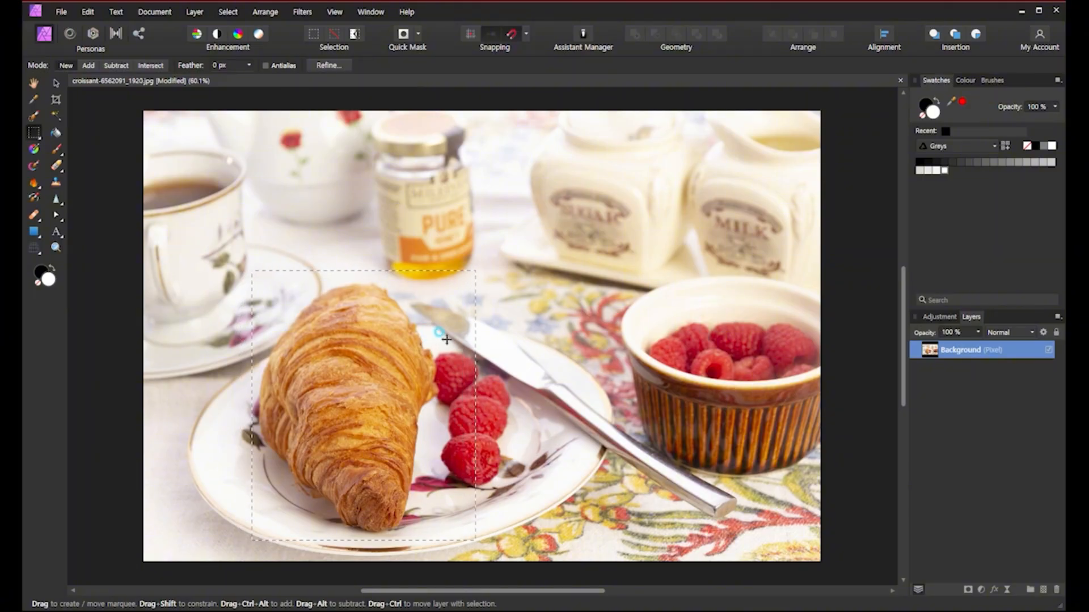
# Move the rectangular selection outline off the croissant towards the knife and bring it back around the croissant
pyautogui.moveTo(509, 330); pyautogui.dragTo(579, 293)
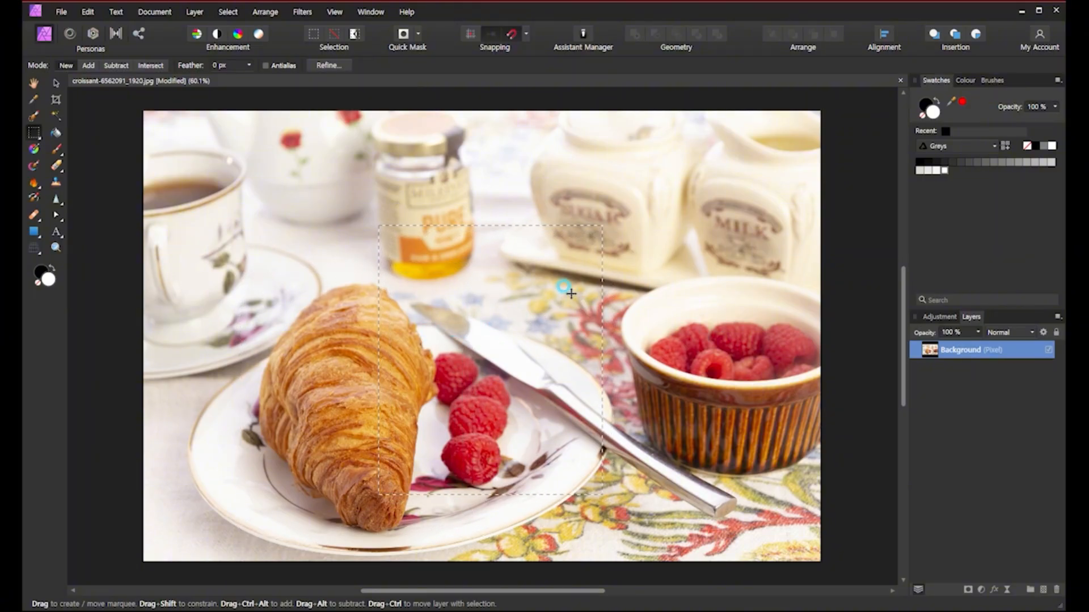
pyautogui.moveTo(570, 361); pyautogui.dragTo(378, 447)
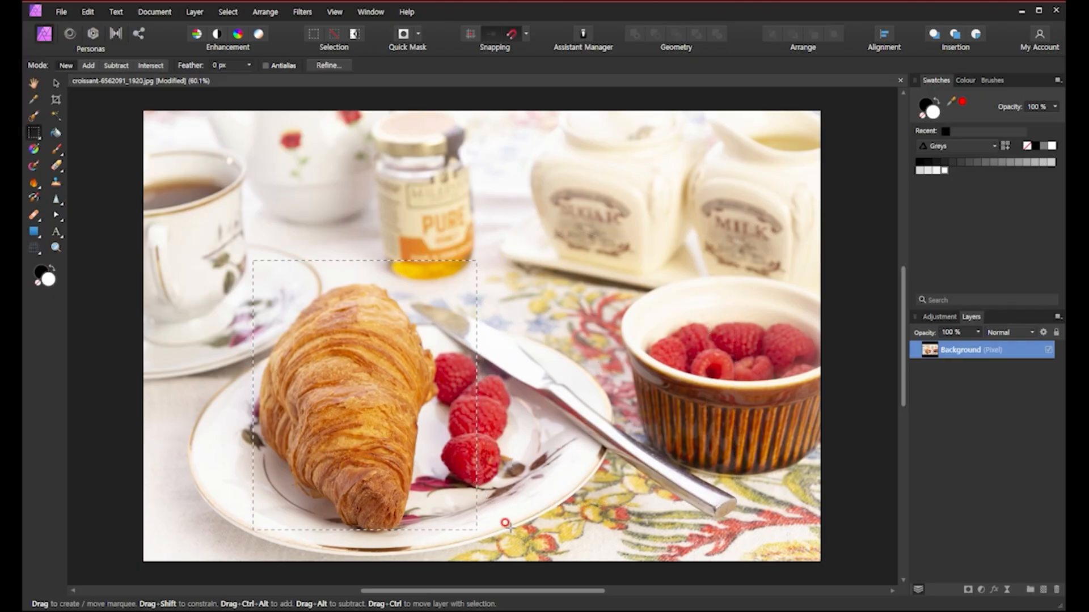
pyautogui.moveTo(413, 463); pyautogui.dragTo(381, 476)
# Move the selected croissant area up over the sugar jar with the Move Tool, and lock and unlock the Background layer
pyautogui.click(55, 84)
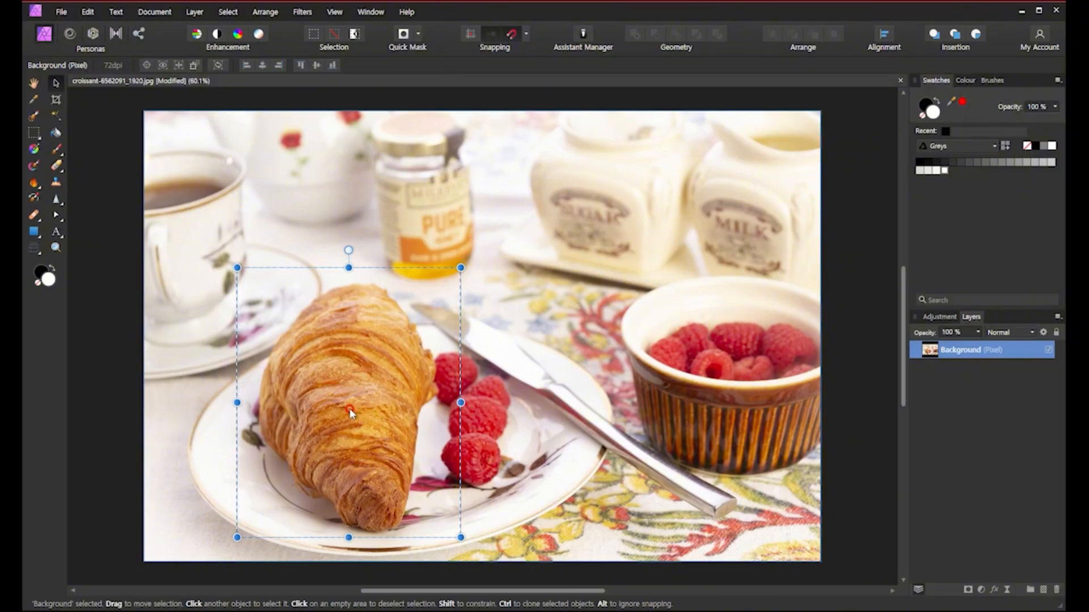
pyautogui.moveTo(370, 407); pyautogui.dragTo(600, 326)
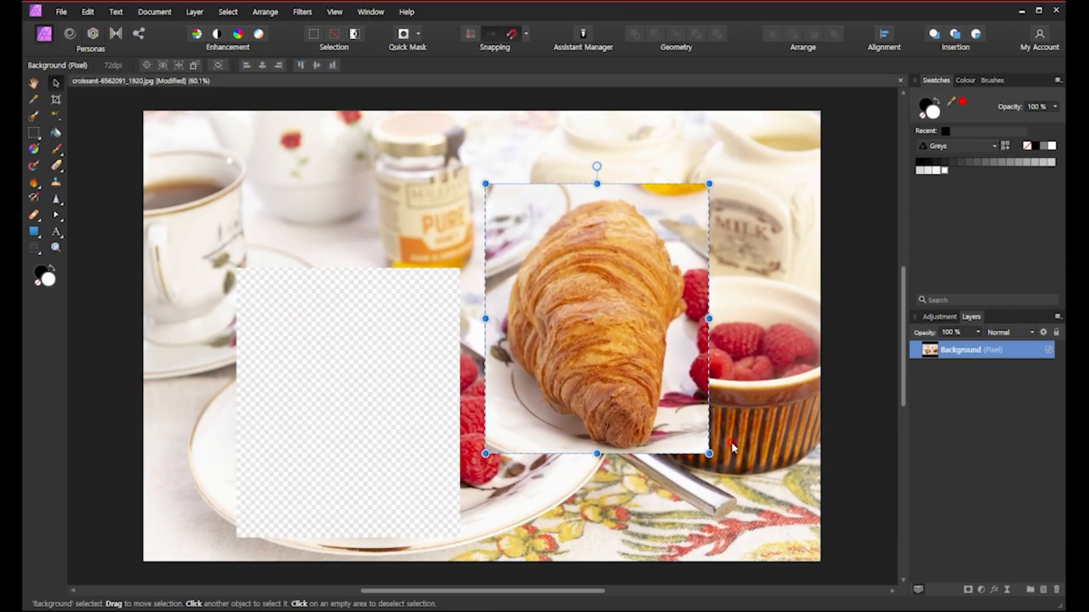
pyautogui.moveTo(607, 306); pyautogui.dragTo(597, 292)
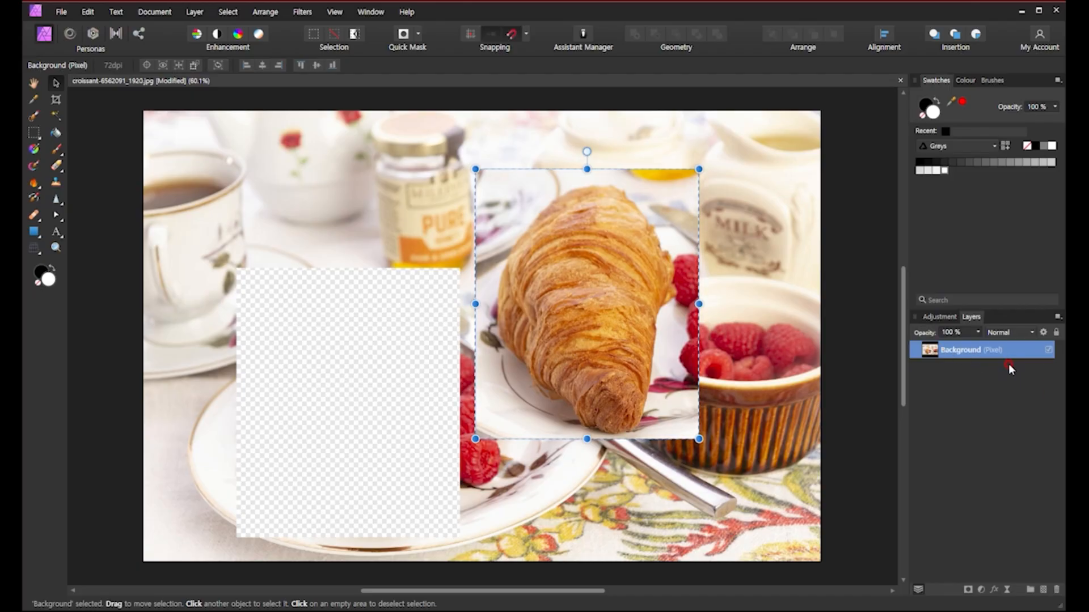
pyautogui.click(1056, 332)
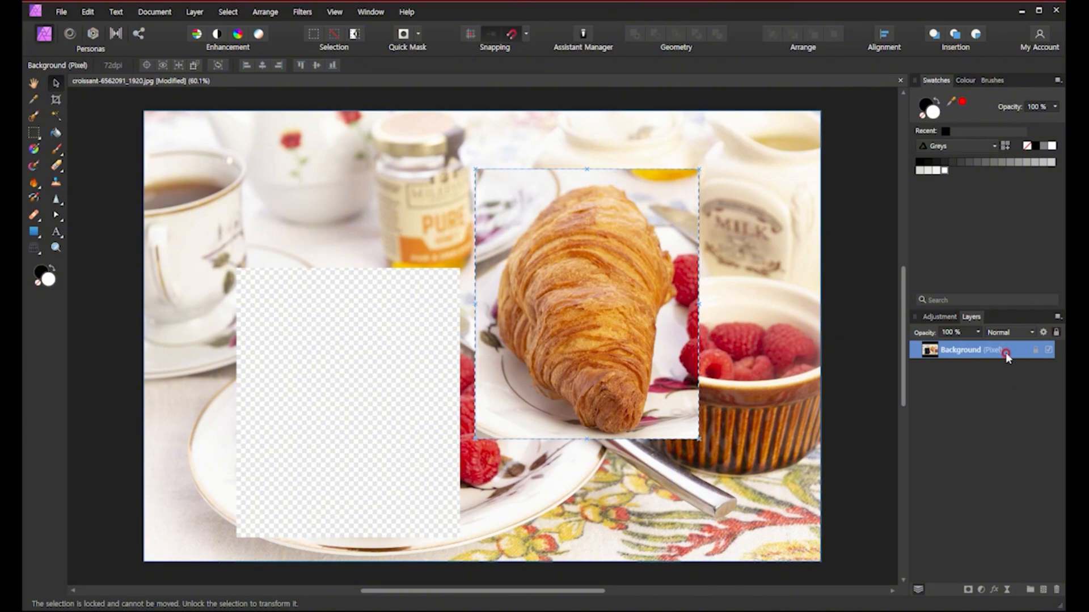
pyautogui.click(1036, 350)
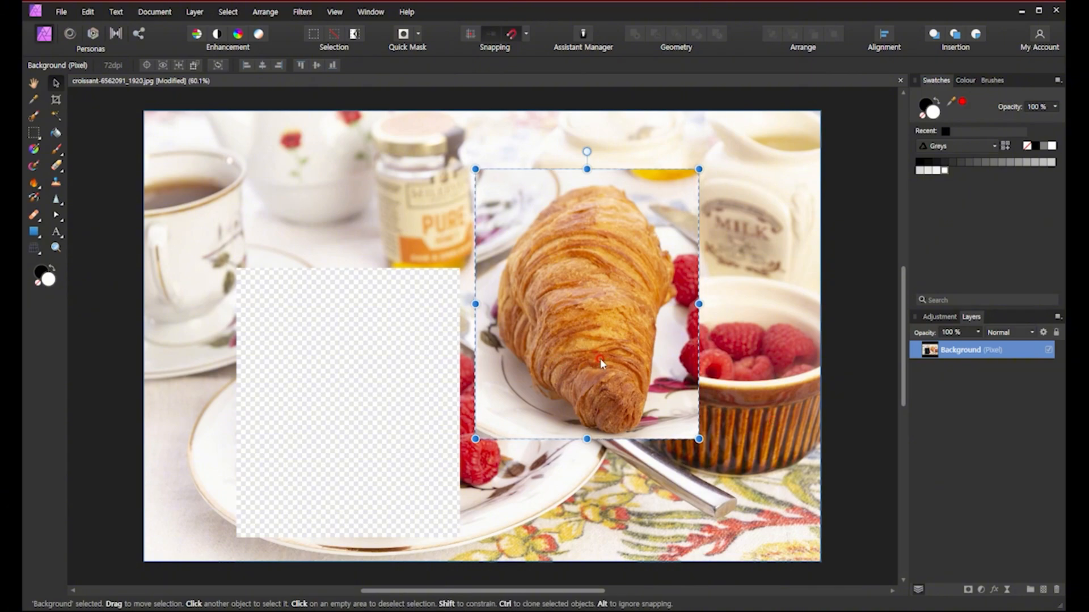
# Undo the croissant area's move, shift the area towards the raspberry bowl again and undo that as well
pyautogui.press('ctrl')
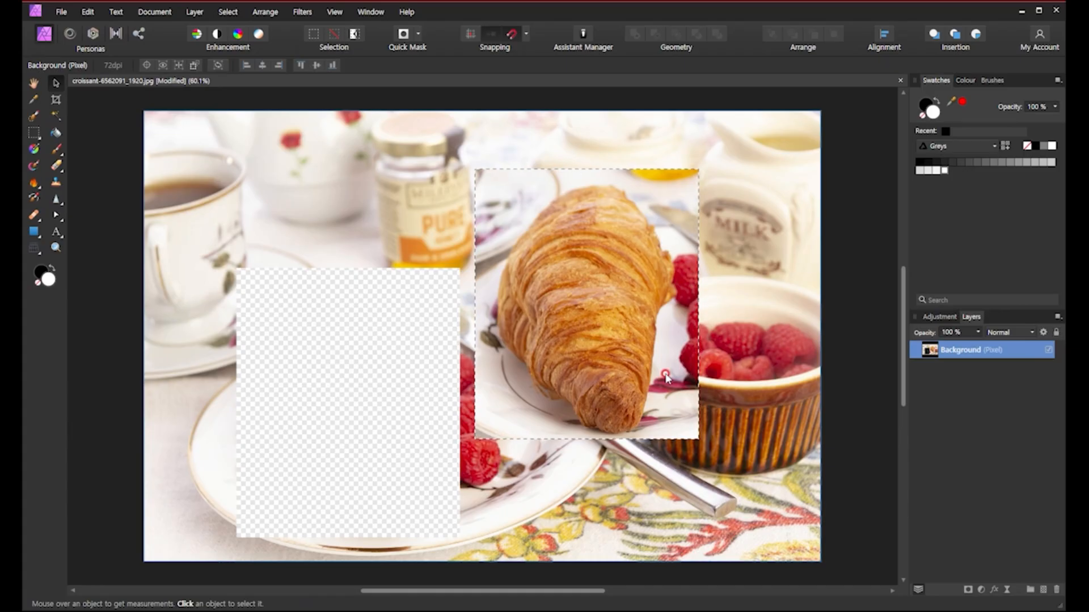
pyautogui.hotkey('ctrl', 'z')
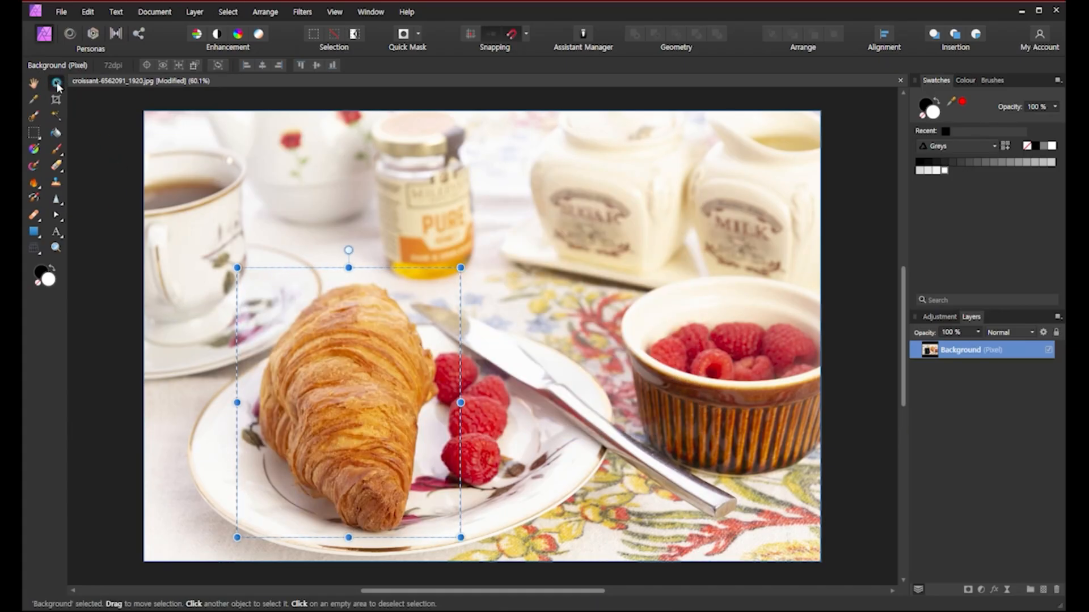
pyautogui.moveTo(354, 440); pyautogui.dragTo(569, 358)
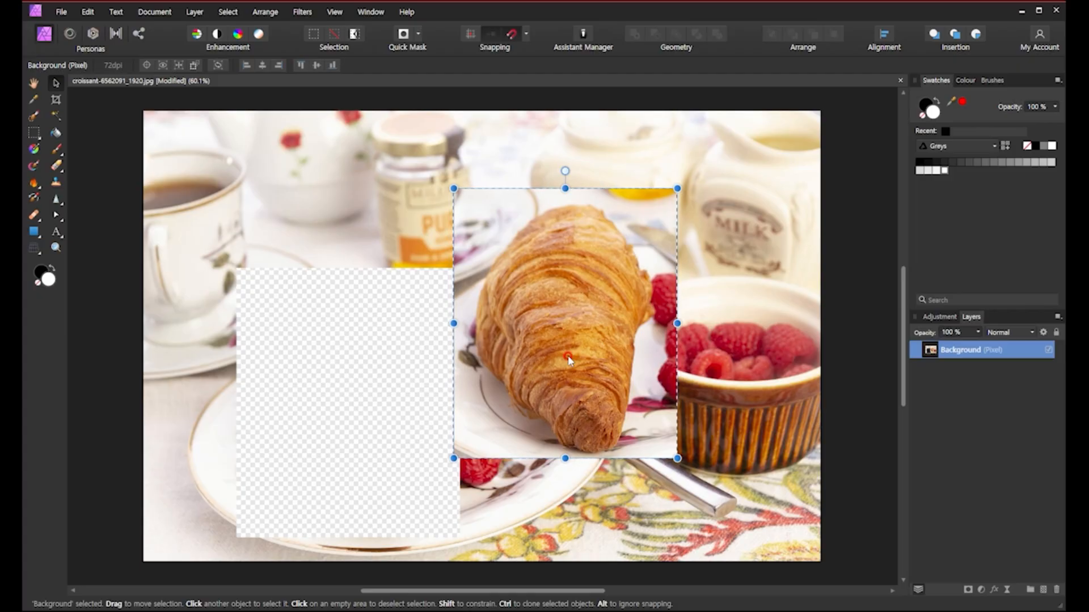
pyautogui.hotkey('ctrl', 'z')
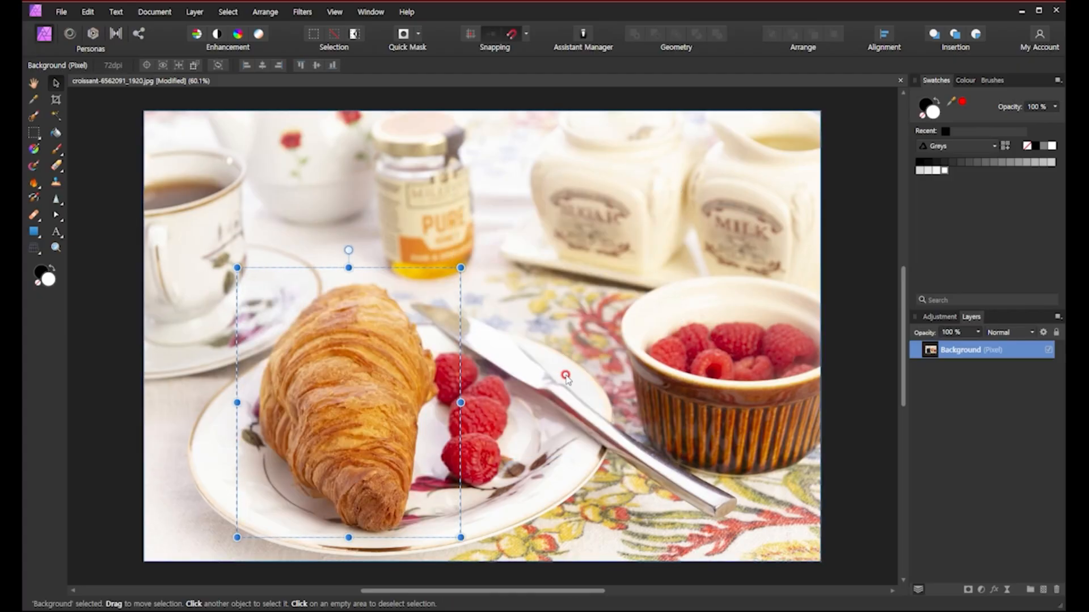
# Practise making selections over the croissant with the Elliptical Marquee Tool and clear the selection
pyautogui.click(35, 133)
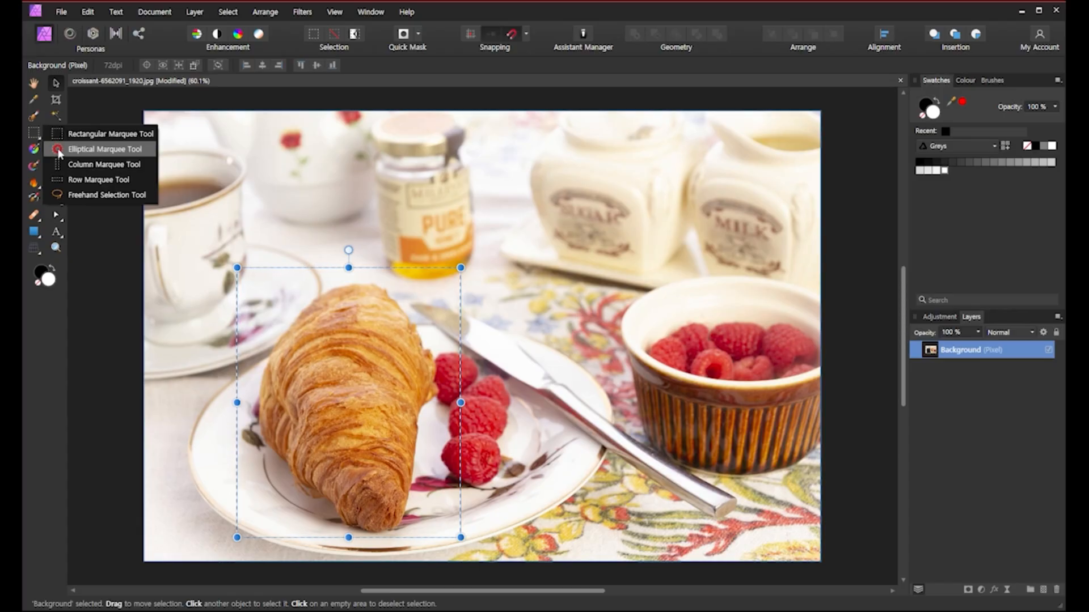
pyautogui.click(59, 149)
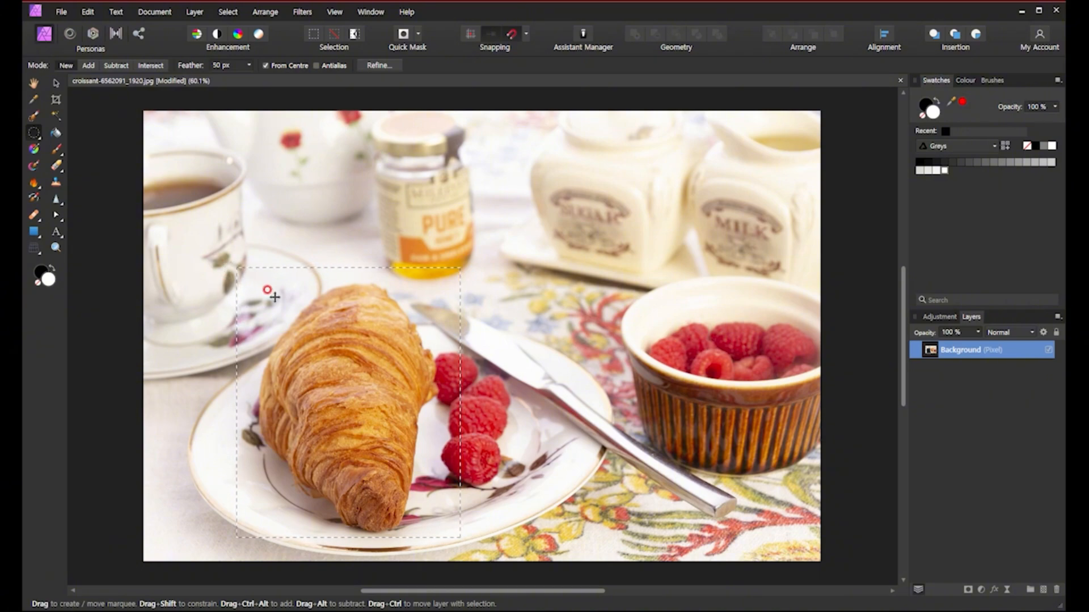
pyautogui.moveTo(274, 296); pyautogui.dragTo(441, 261)
pyautogui.moveTo(263, 292); pyautogui.dragTo(291, 328)
pyautogui.moveTo(333, 369); pyautogui.dragTo(343, 377)
pyautogui.moveTo(278, 315); pyautogui.dragTo(320, 354)
pyautogui.moveTo(377, 408); pyautogui.dragTo(295, 327)
pyautogui.moveTo(260, 298); pyautogui.dragTo(350, 389)
pyautogui.moveTo(224, 260)
pyautogui.mouseDown()
pyautogui.moveTo(348, 400)
pyautogui.moveTo(389, 426)
pyautogui.moveTo(334, 370)
pyautogui.moveTo(350, 379)
pyautogui.mouseUp()
pyautogui.moveTo(258, 290); pyautogui.dragTo(358, 395)
pyautogui.hotkey('ctrl', 'd')
# Draw a feathered circular selection outward from the croissant's centre and adjust its position so it encloses the croissant
pyautogui.moveTo(345, 366); pyautogui.dragTo(486, 491)
pyautogui.moveTo(405, 402); pyautogui.dragTo(408, 439)
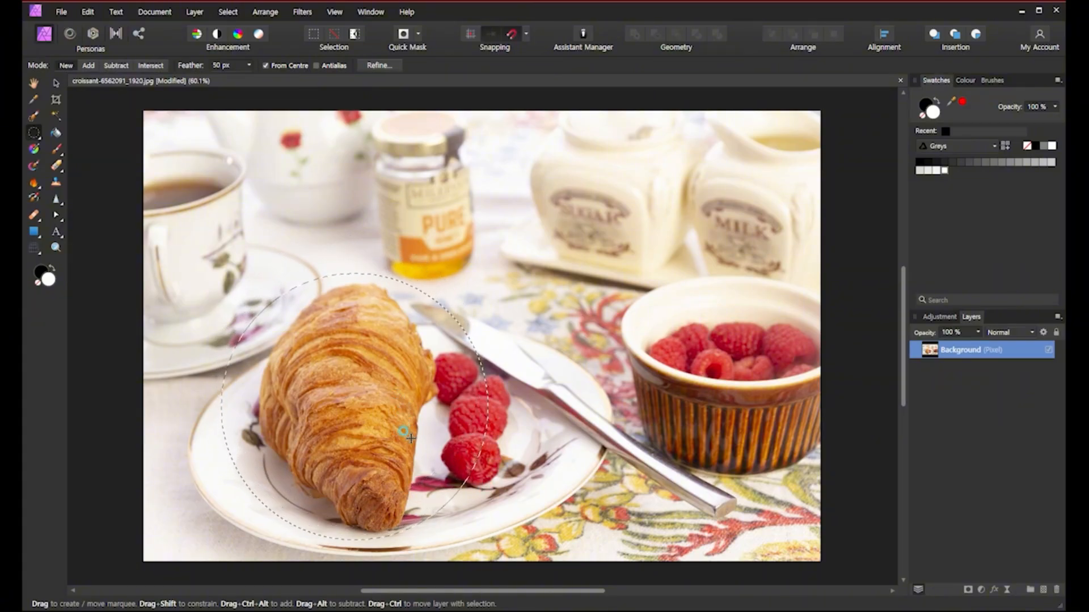
# Move the feathered circular croissant area in two stages up over the jars and raspberry bowl, and undo both moves
pyautogui.click(54, 84)
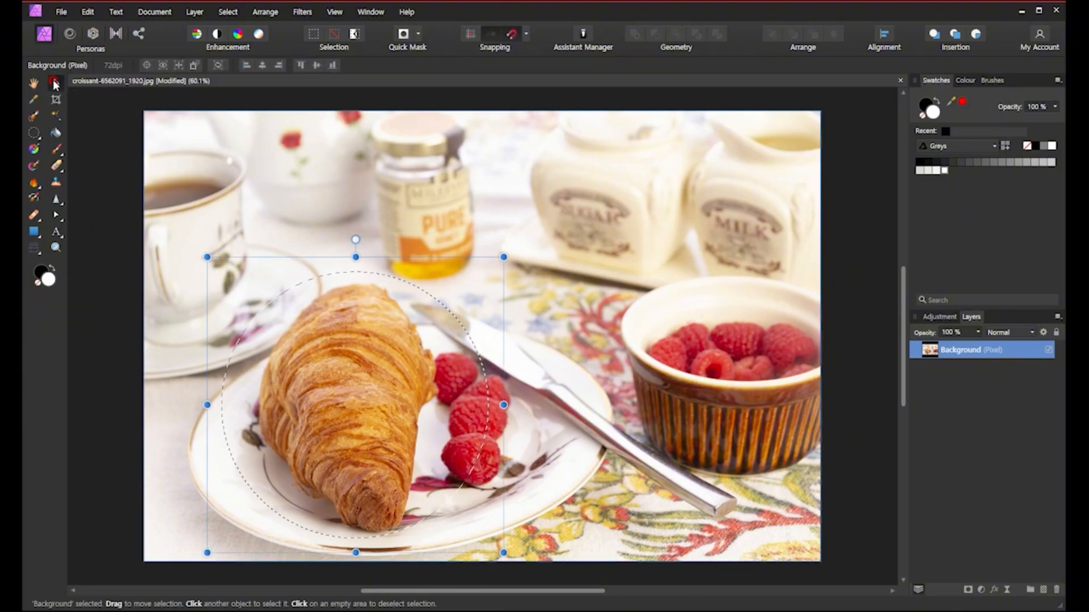
pyautogui.moveTo(361, 421); pyautogui.dragTo(540, 356)
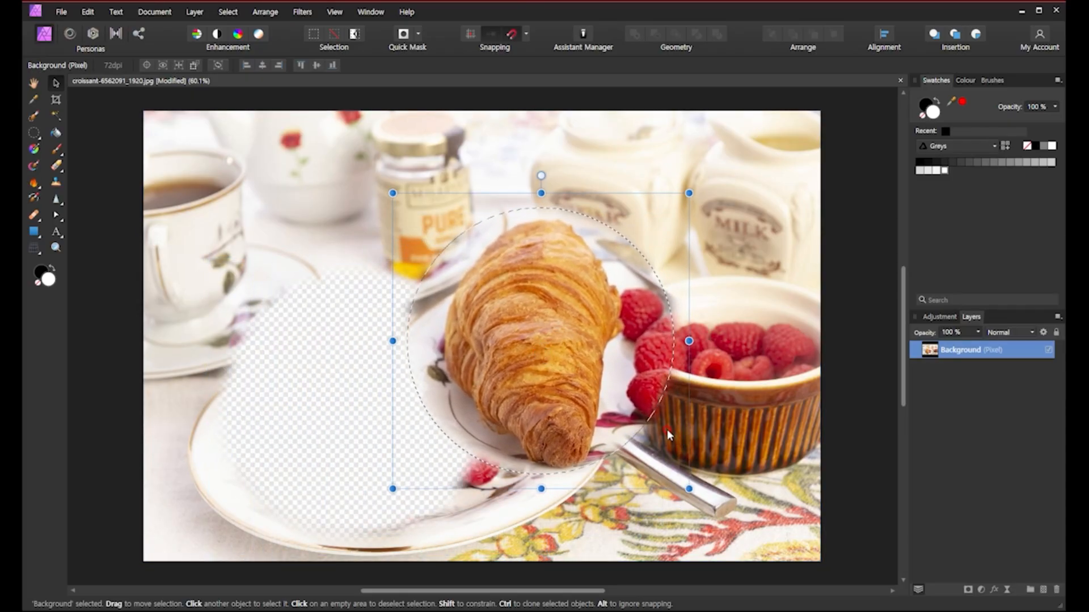
pyautogui.moveTo(565, 407); pyautogui.dragTo(660, 353)
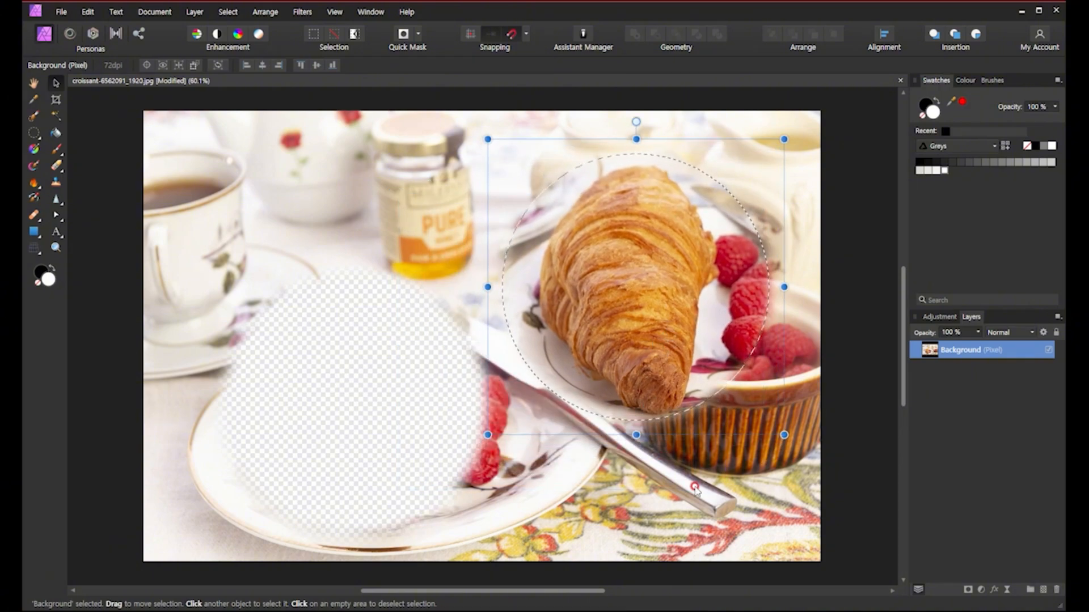
pyautogui.hotkey('ctrl', 'z')
pyautogui.hotkey('ctrl', 'z')
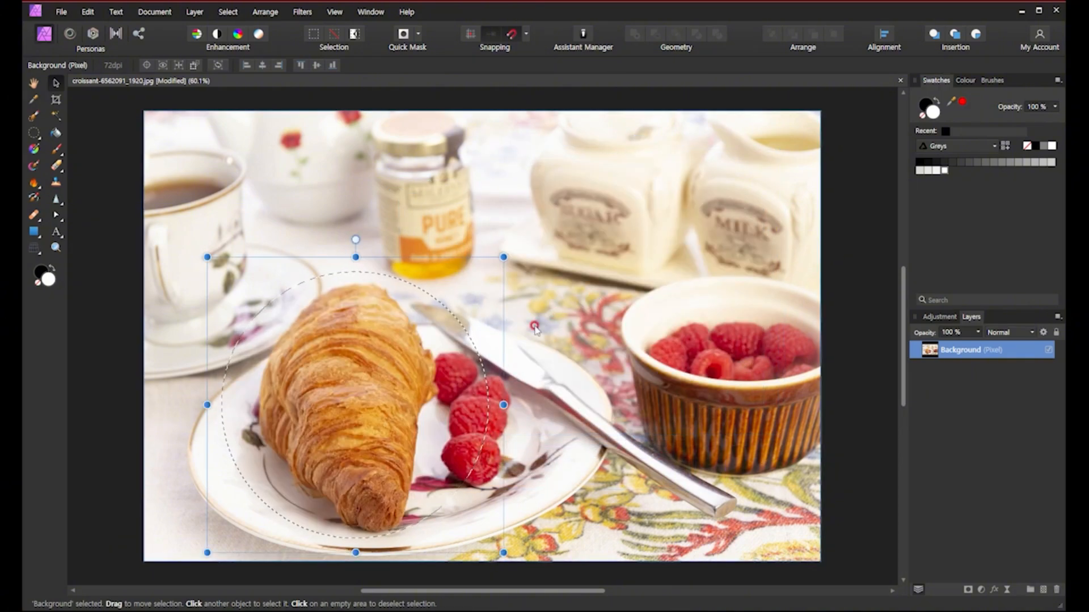
# Move the circular croissant area once more with the Move Tool to compare its soft edge, and undo the move
pyautogui.click(31, 132)
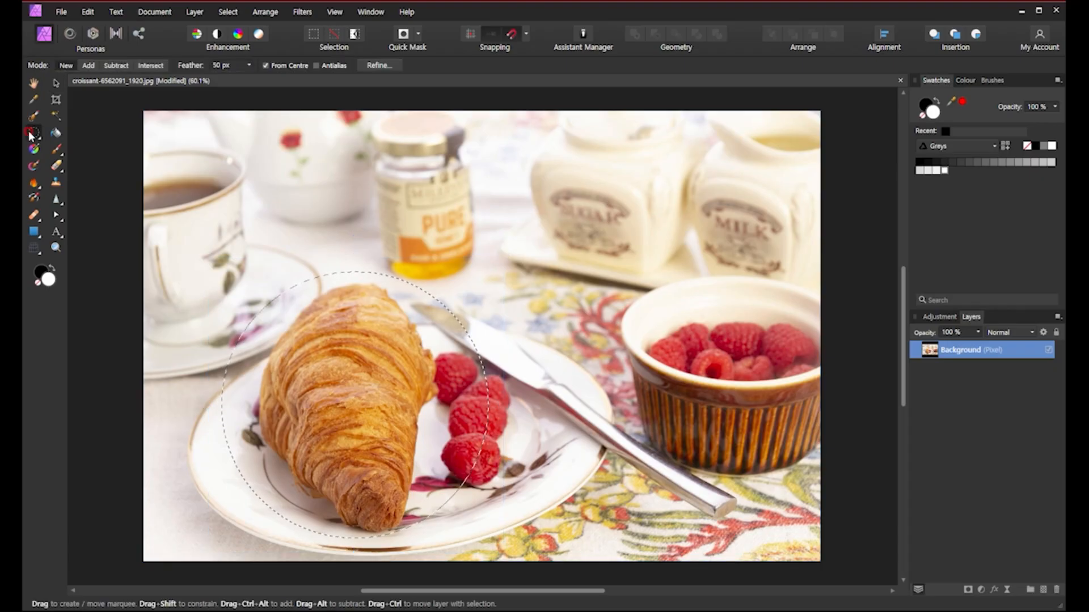
pyautogui.click(55, 82)
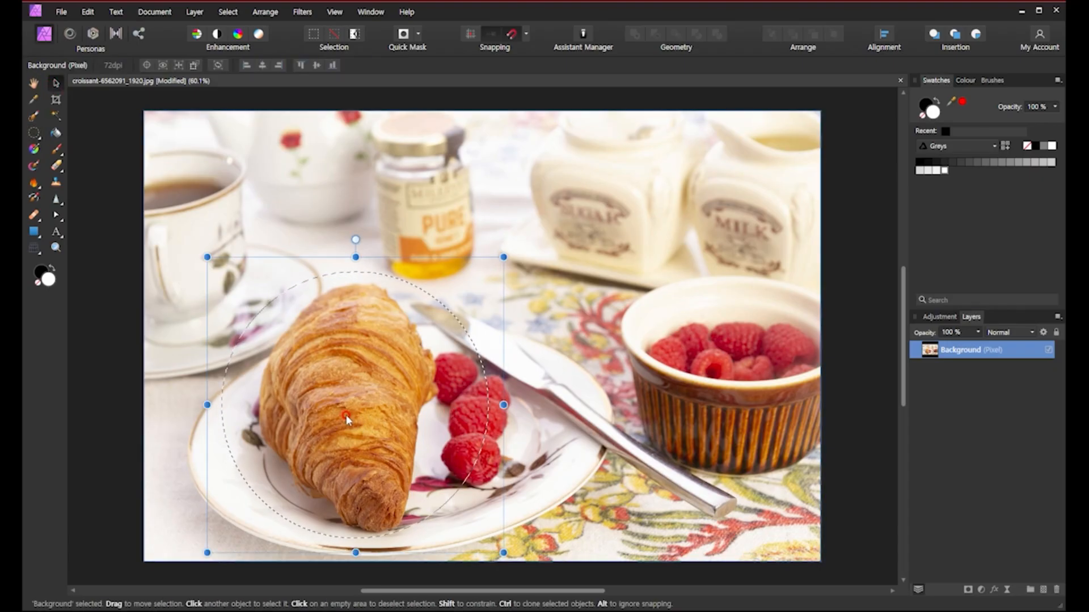
pyautogui.moveTo(364, 425); pyautogui.dragTo(606, 324)
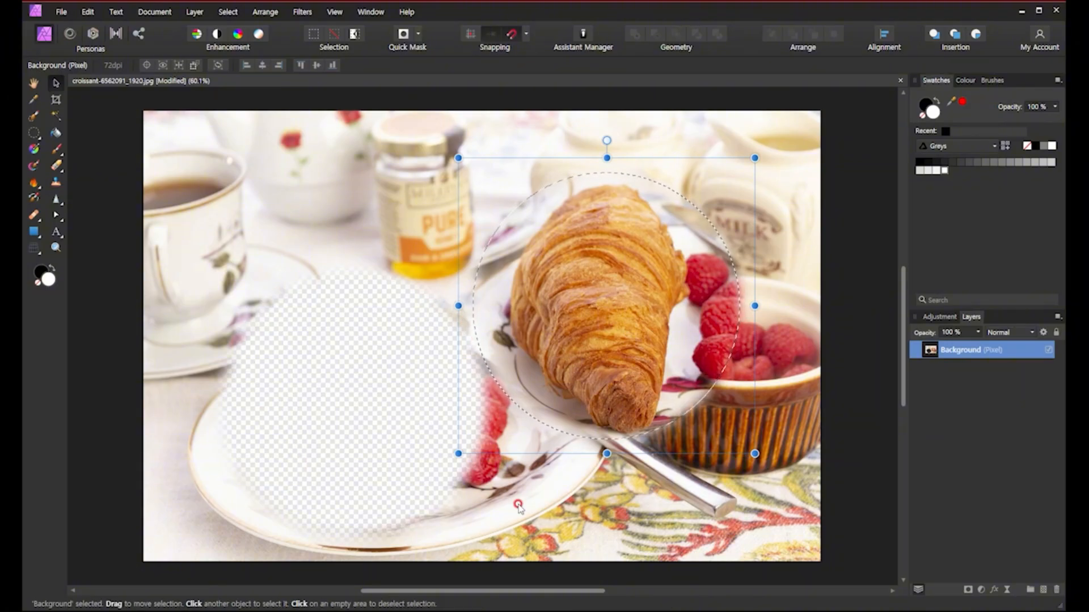
pyautogui.hotkey('ctrl', 'z')
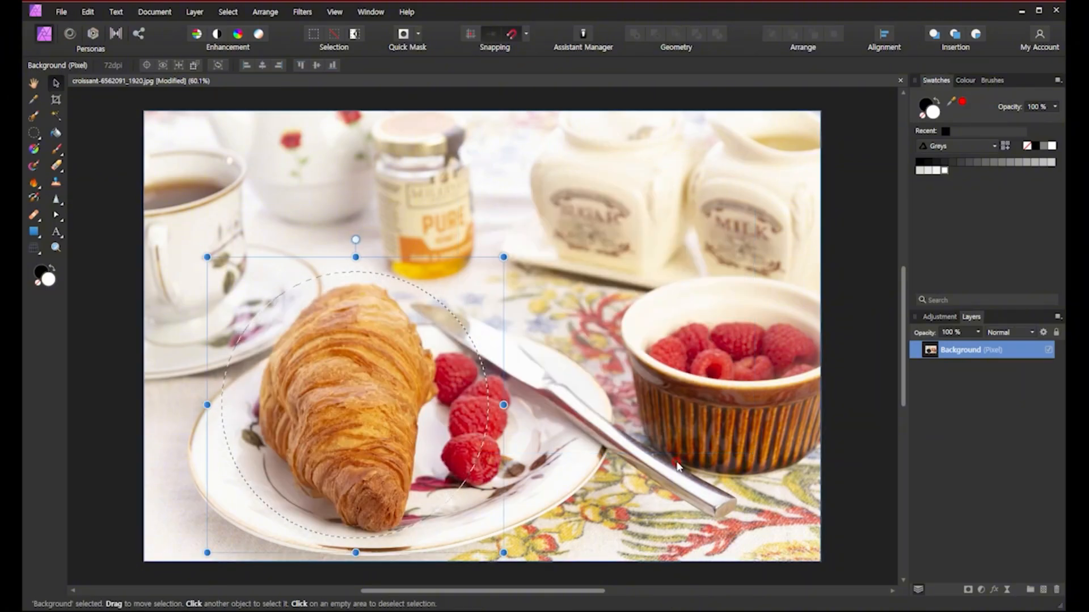
# Return to the Elliptical Marquee Tool and examine its feather setting against the circular selection's edge
pyautogui.click(38, 132)
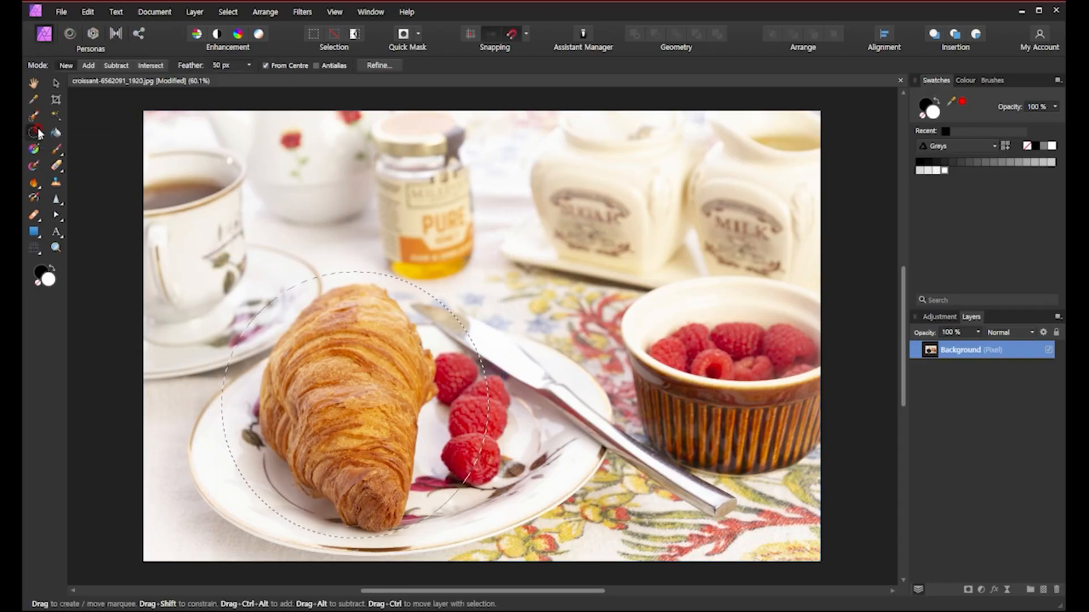
pyautogui.click(98, 66)
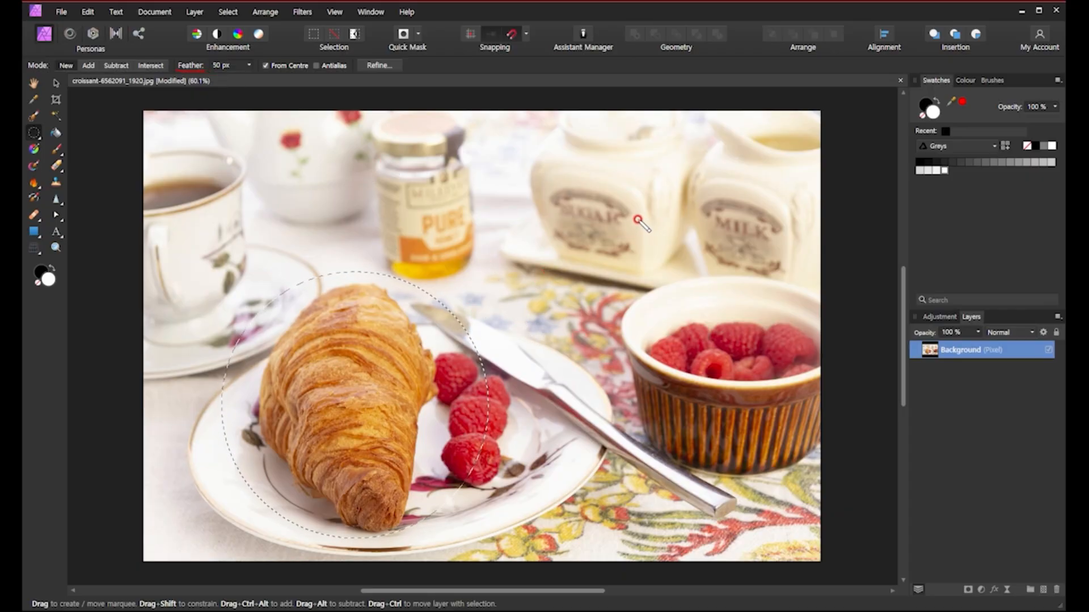
pyautogui.moveTo(646, 186)
pyautogui.mouseDown()
pyautogui.moveTo(597, 207)
pyautogui.moveTo(561, 253)
pyautogui.moveTo(555, 292)
pyautogui.moveTo(571, 334)
pyautogui.moveTo(641, 380)
pyautogui.moveTo(686, 383)
pyautogui.moveTo(730, 366)
pyautogui.moveTo(756, 334)
pyautogui.moveTo(757, 281)
pyautogui.moveTo(732, 229)
pyautogui.moveTo(690, 191)
pyautogui.moveTo(654, 182)
pyautogui.moveTo(581, 211)
pyautogui.moveTo(552, 267)
pyautogui.moveTo(562, 311)
pyautogui.moveTo(605, 356)
pyautogui.moveTo(644, 374)
pyautogui.moveTo(710, 372)
pyautogui.moveTo(746, 342)
pyautogui.moveTo(763, 292)
pyautogui.moveTo(756, 251)
pyautogui.moveTo(718, 198)
pyautogui.moveTo(665, 184)
pyautogui.moveTo(617, 206)
pyautogui.mouseUp()
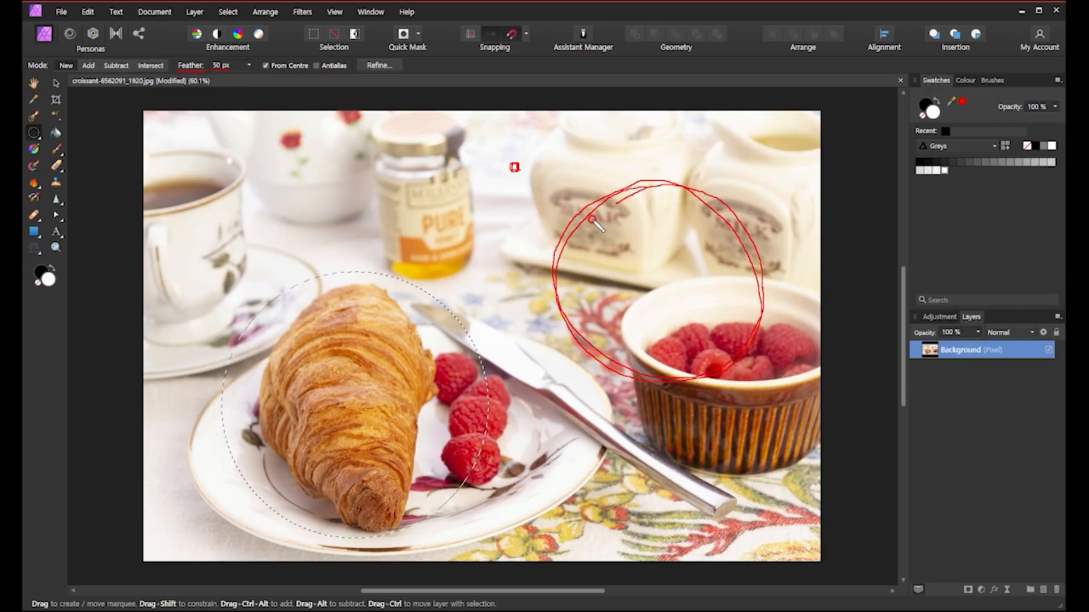
pyautogui.moveTo(595, 206)
pyautogui.mouseDown()
pyautogui.moveTo(559, 187)
pyautogui.moveTo(567, 181)
pyautogui.moveTo(533, 206)
pyautogui.moveTo(518, 265)
pyautogui.moveTo(536, 376)
pyautogui.moveTo(643, 444)
pyautogui.moveTo(737, 449)
pyautogui.moveTo(787, 409)
pyautogui.moveTo(828, 321)
pyautogui.moveTo(797, 206)
pyautogui.moveTo(684, 160)
pyautogui.moveTo(586, 162)
pyautogui.moveTo(525, 213)
pyautogui.moveTo(523, 246)
pyautogui.mouseUp()
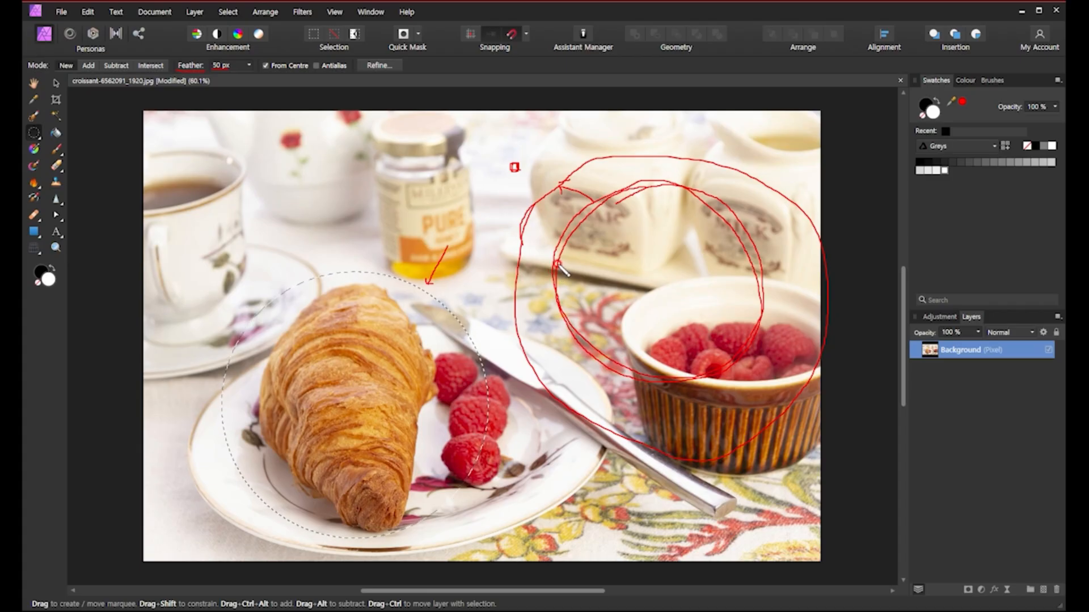
pyautogui.moveTo(557, 263); pyautogui.dragTo(527, 261)
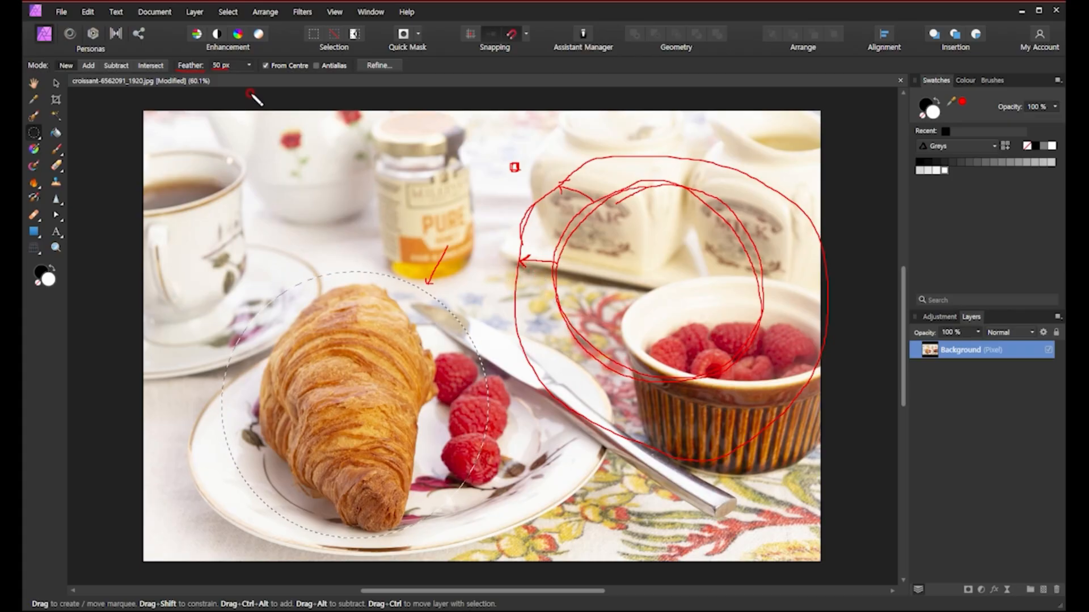
pyautogui.moveTo(217, 73)
pyautogui.mouseDown()
pyautogui.moveTo(245, 56)
pyautogui.moveTo(245, 70)
pyautogui.moveTo(214, 72)
pyautogui.mouseUp()
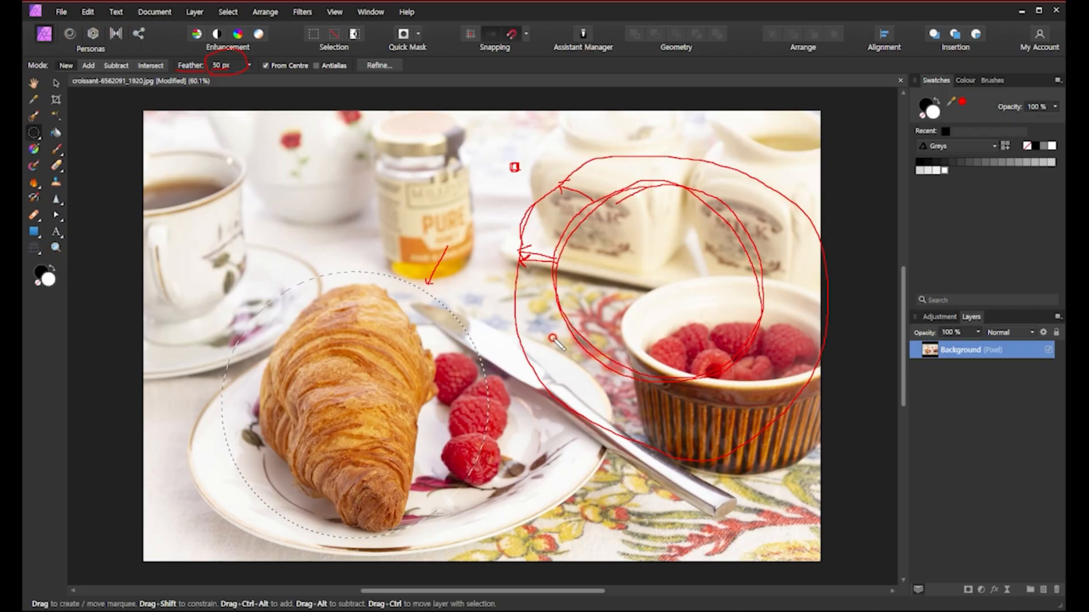
pyautogui.press('Delete')
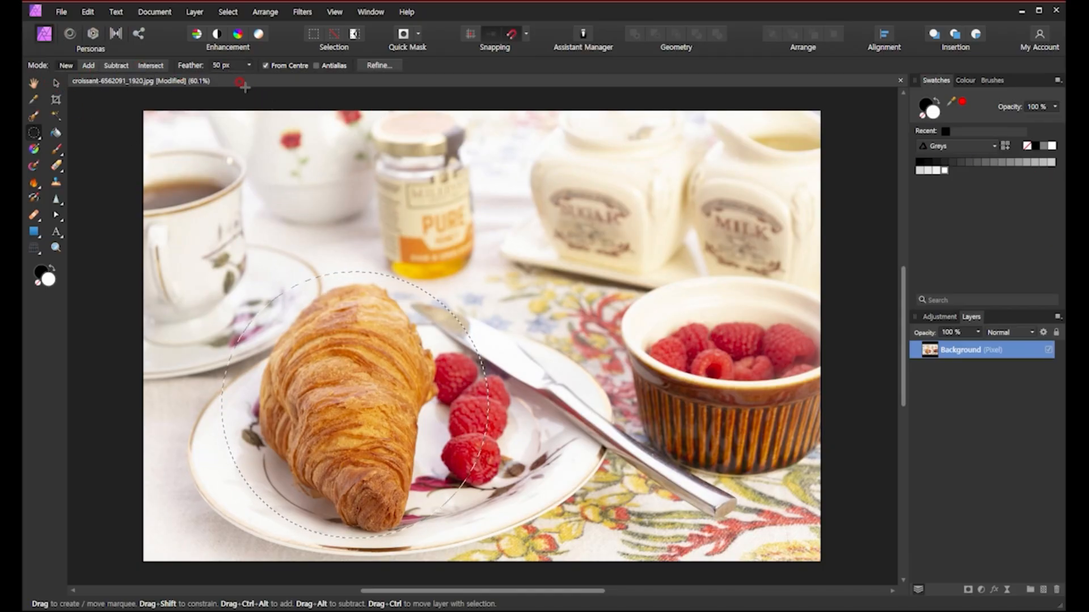
# Set the feather to 0 px, move the existing circular croissant area over the raspberry bowl, and undo the move
pyautogui.click(228, 63)
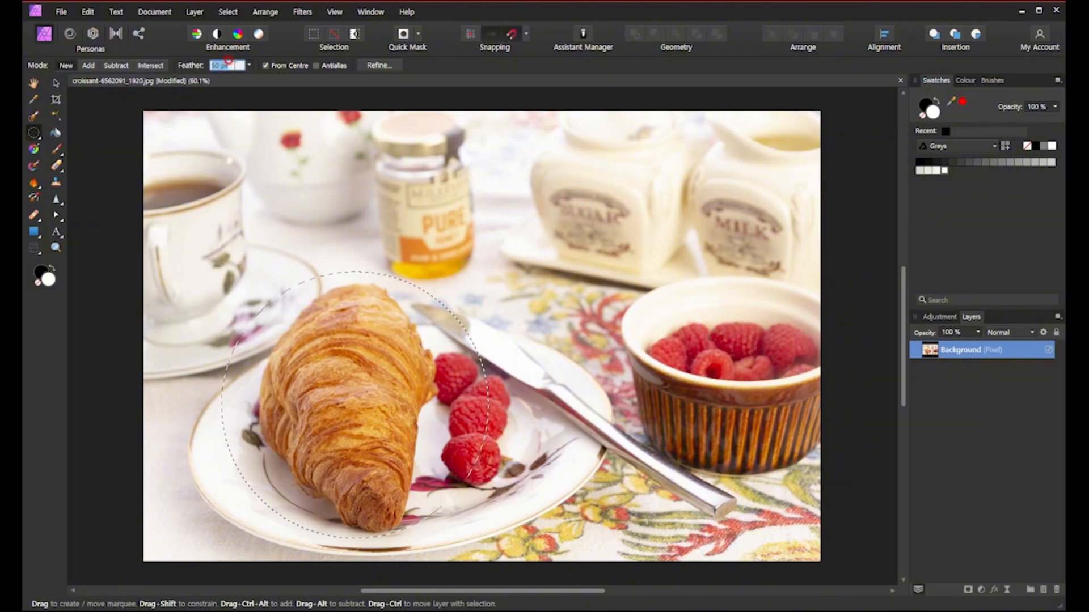
pyautogui.click(318, 311)
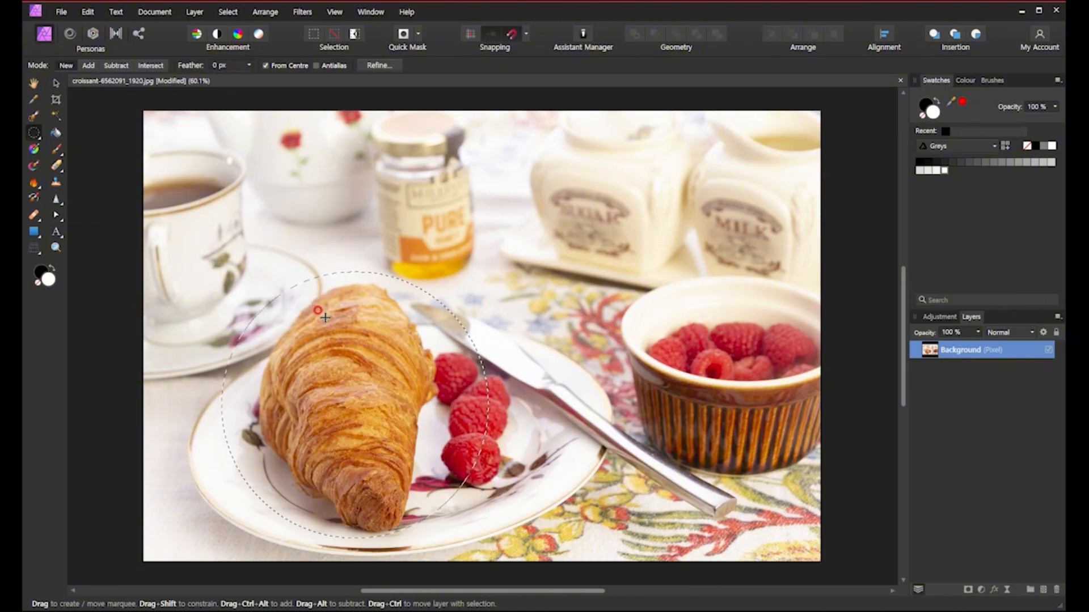
pyautogui.click(56, 82)
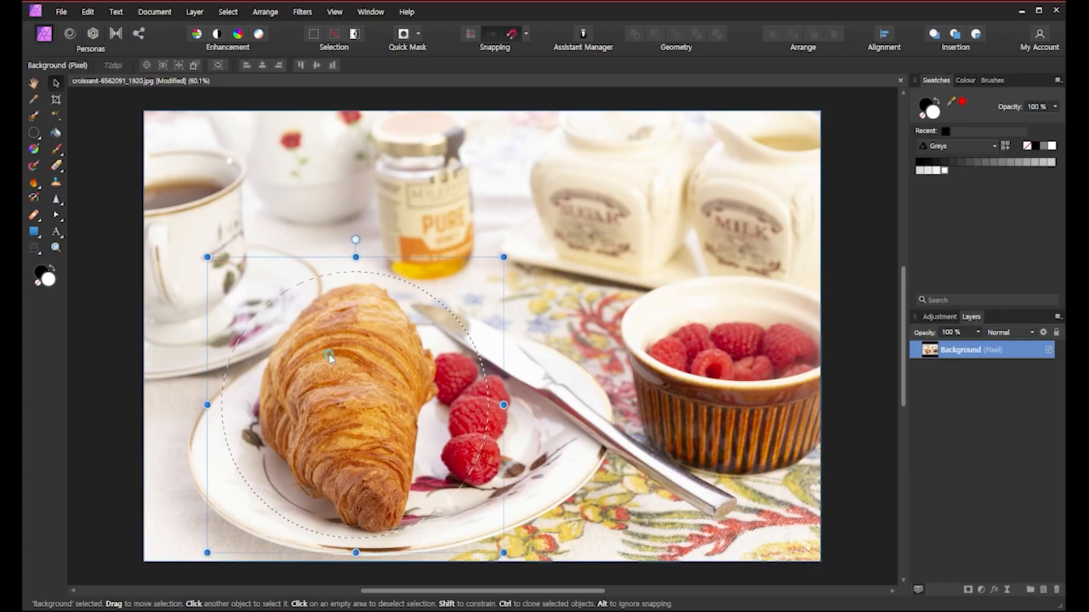
pyautogui.moveTo(311, 357); pyautogui.dragTo(586, 279)
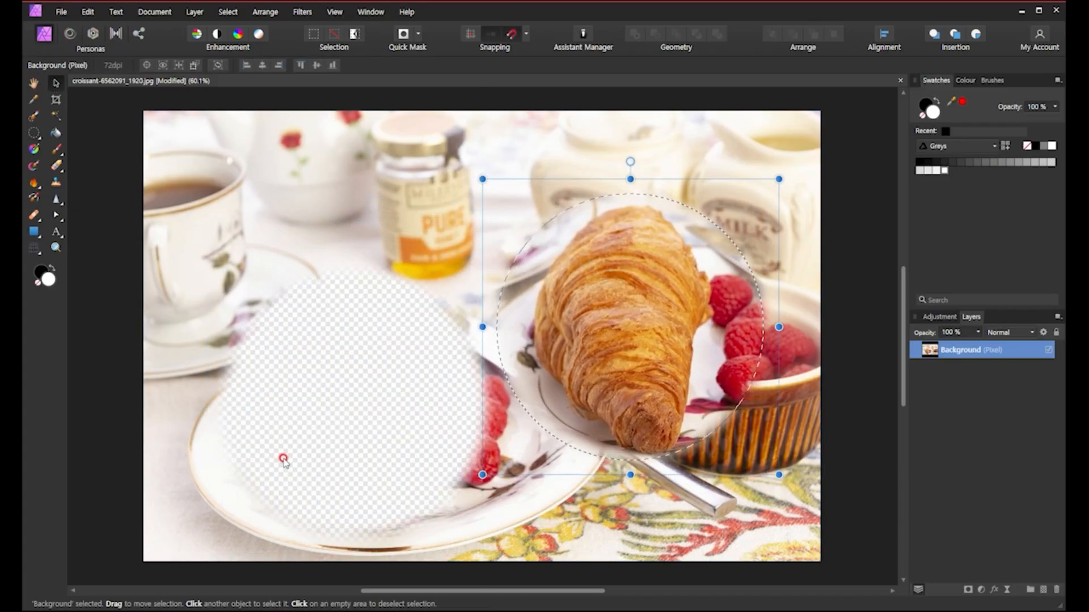
pyautogui.hotkey('ctrl', 'z')
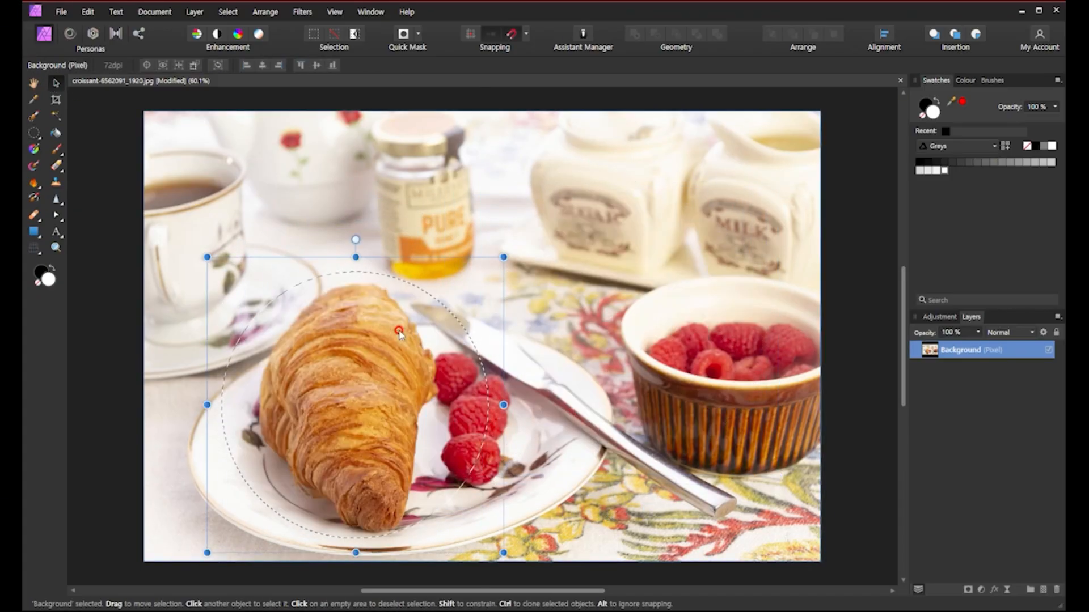
# Replace the old selection with a new circular one around the croissant, using the Elliptical Marquee Tool with 0 px feather
pyautogui.click(33, 136)
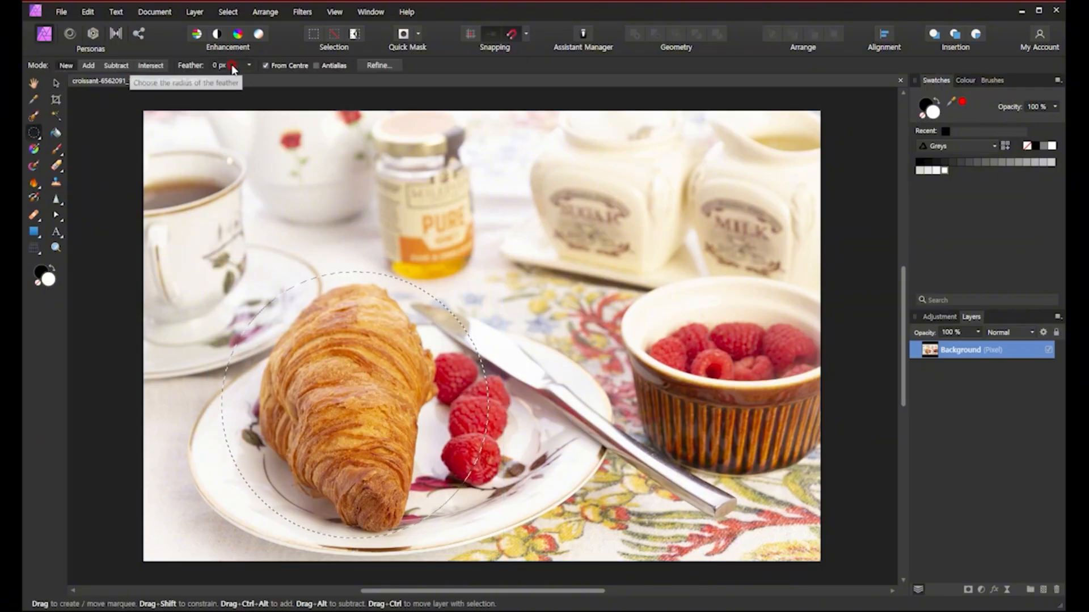
pyautogui.moveTo(227, 231); pyautogui.dragTo(446, 444)
pyautogui.hotkey('ctrl', 'd')
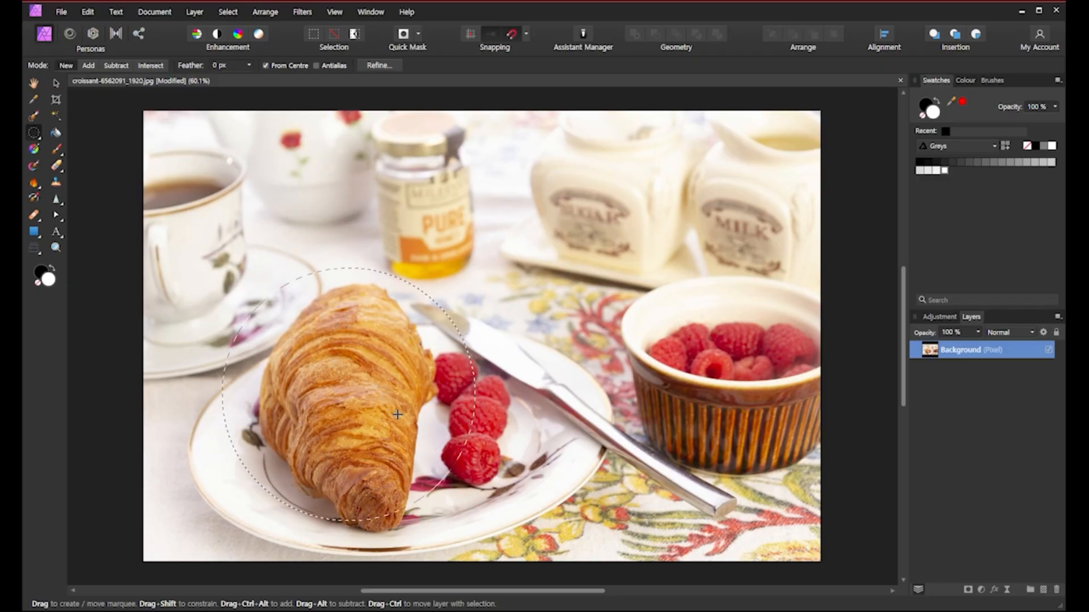
# Move the hard-edged circular croissant area up toward the sugar pot and raspberry bowl, and undo the move
pyautogui.click(56, 83)
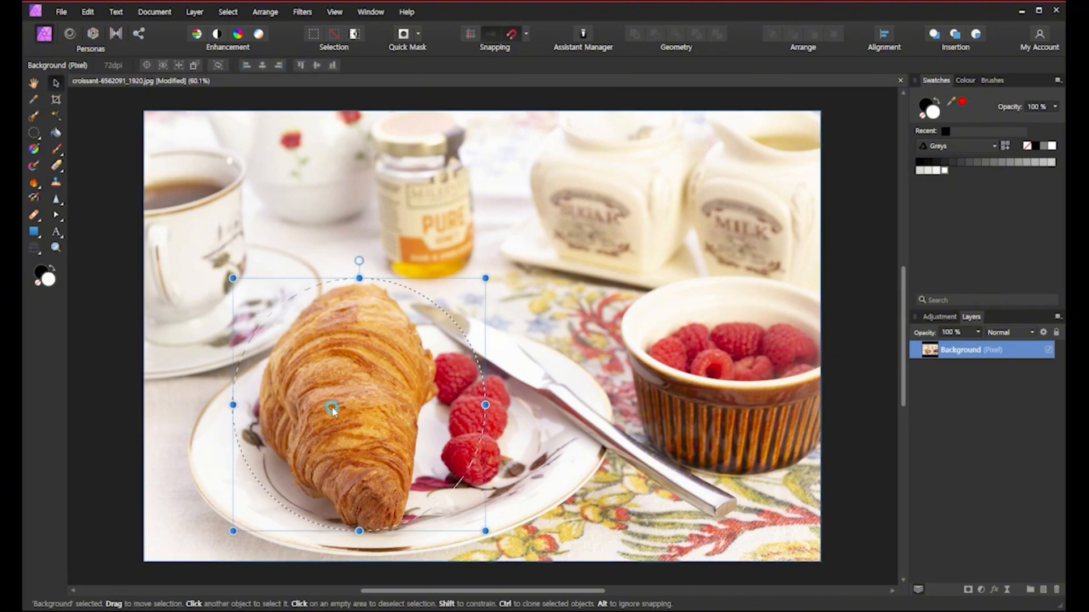
pyautogui.moveTo(332, 407); pyautogui.dragTo(510, 331)
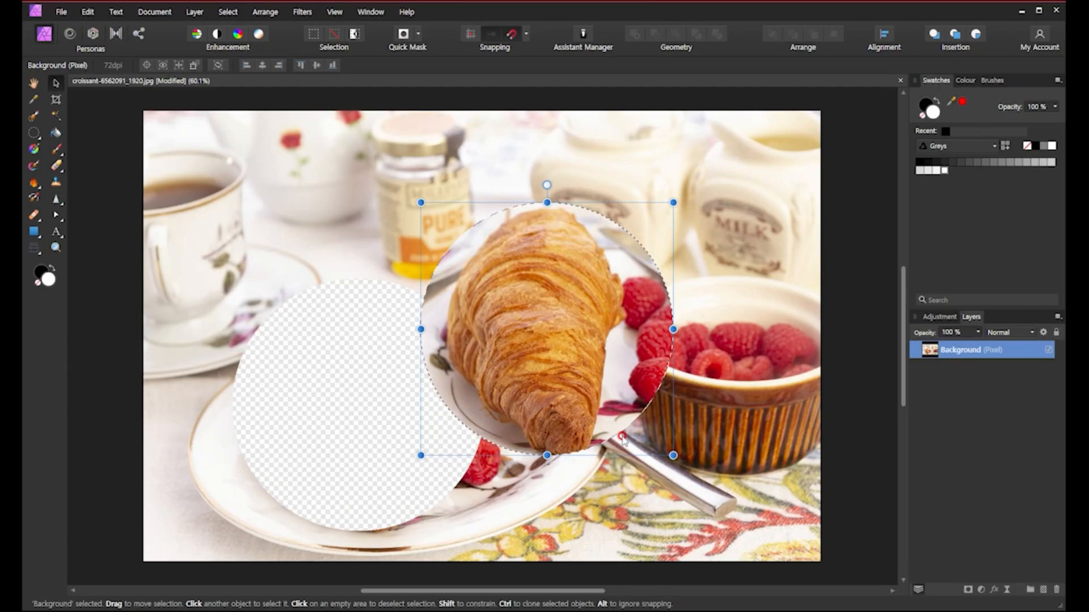
pyautogui.hotkey('ctrl', 'z')
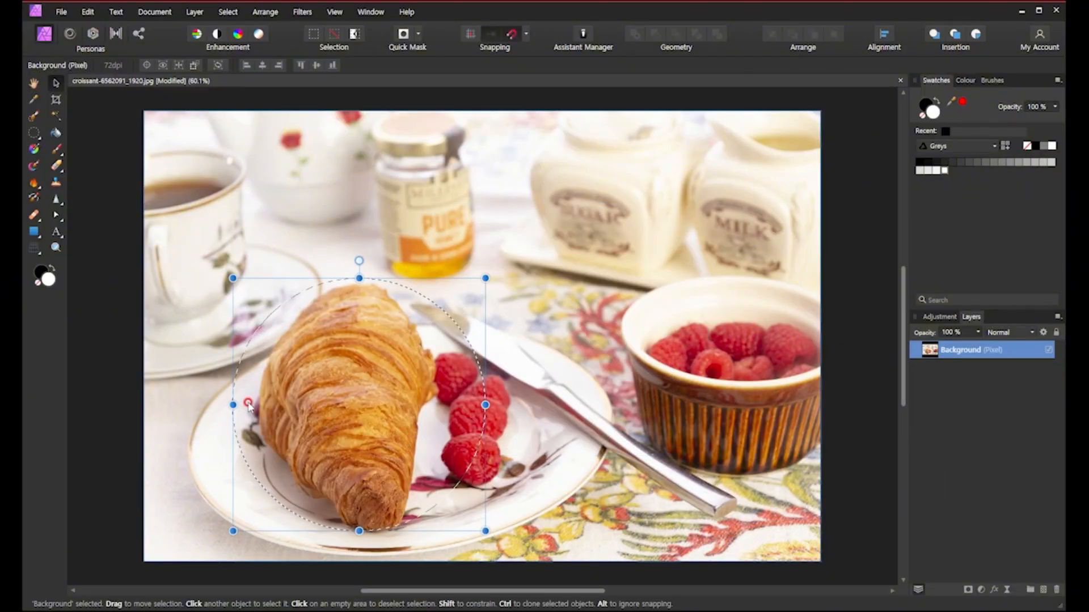
# Check the Elliptical Marquee Tool's feather setting and switch to the Freehand Selection Tool
pyautogui.click(36, 134)
pyautogui.click(85, 149)
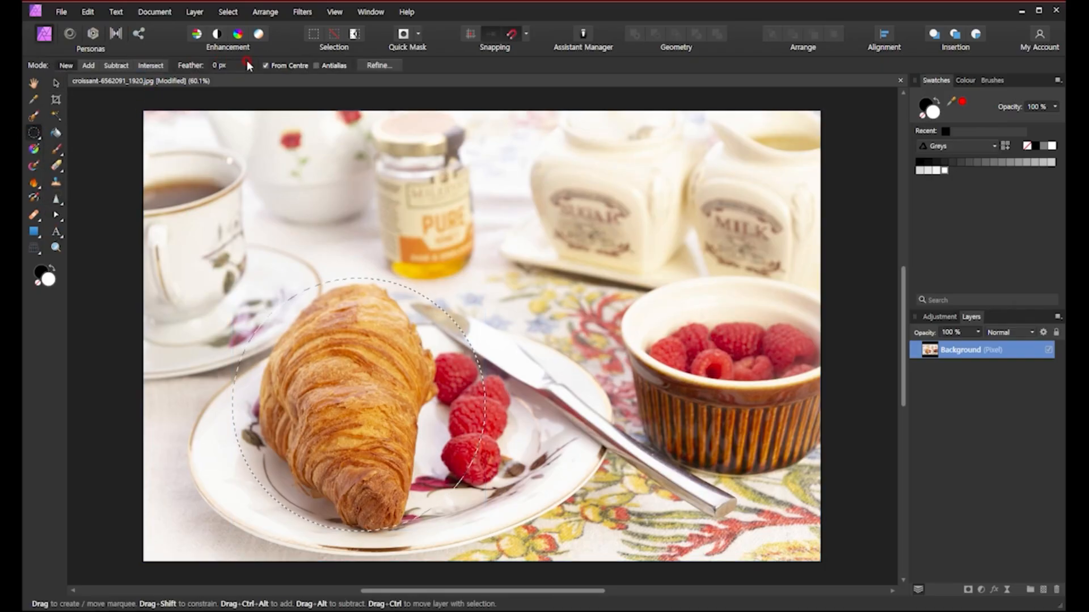
pyautogui.click(216, 66)
pyautogui.click(34, 134)
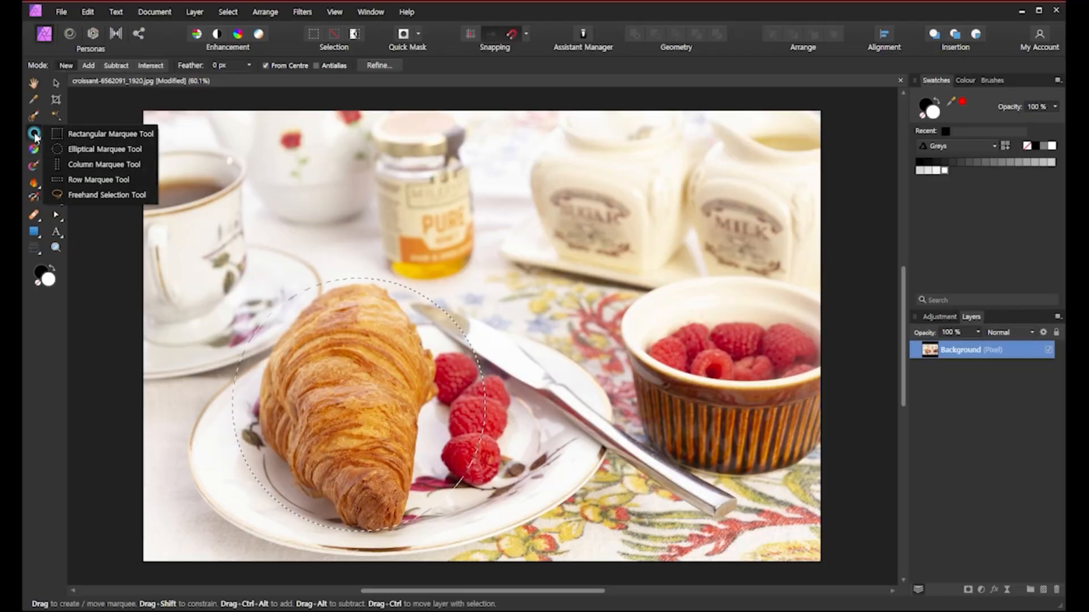
pyautogui.click(103, 196)
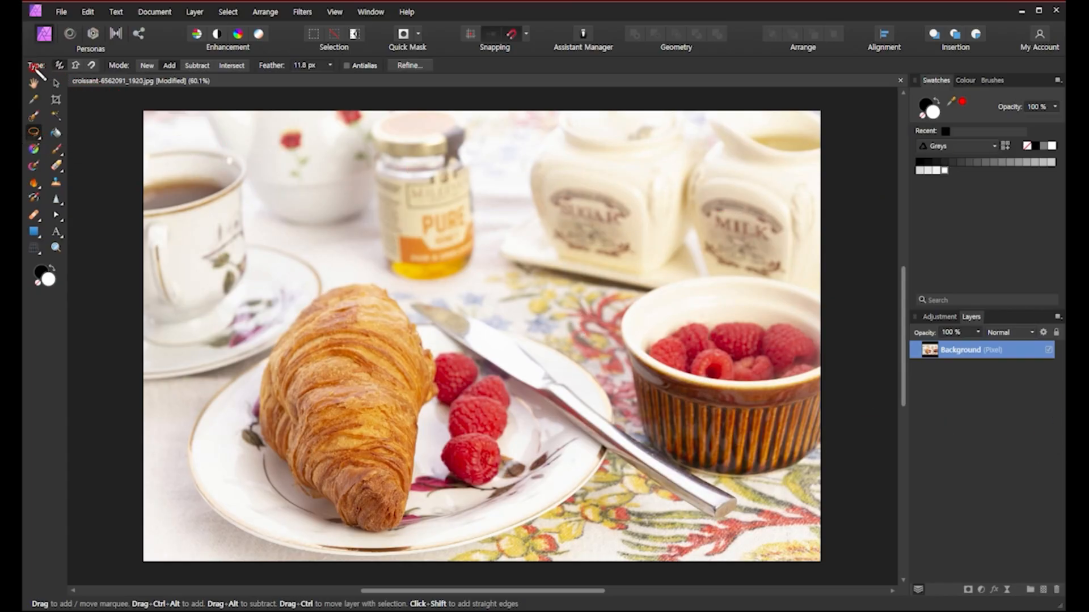
pyautogui.moveTo(34, 66); pyautogui.dragTo(439, 82)
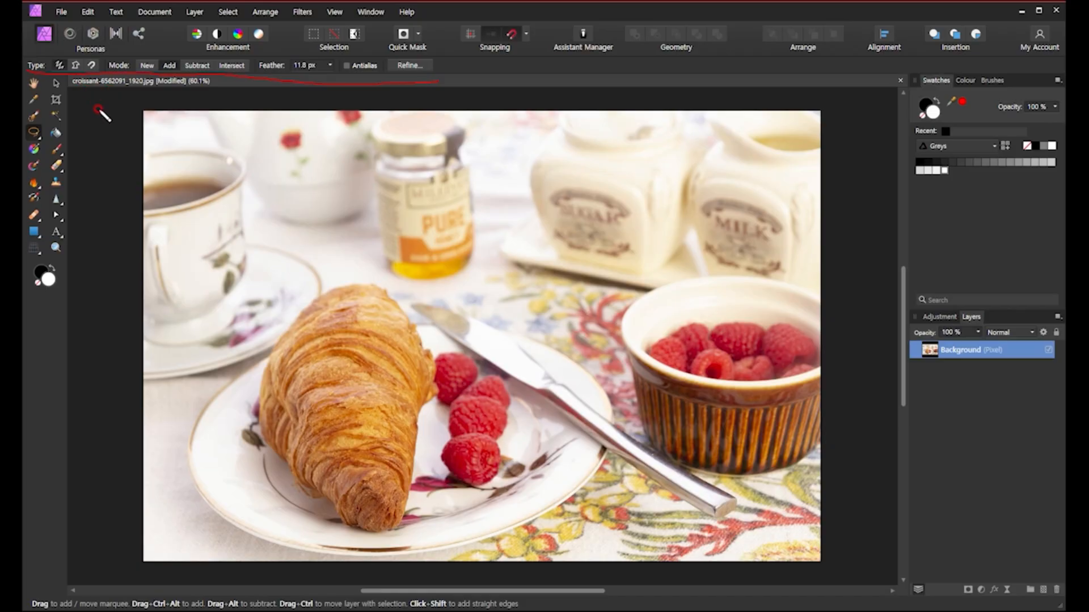
pyautogui.moveTo(98, 110)
pyautogui.mouseDown()
pyautogui.moveTo(89, 77)
pyautogui.moveTo(83, 85)
pyautogui.moveTo(96, 84)
pyautogui.mouseUp()
pyautogui.moveTo(54, 72); pyautogui.dragTo(28, 68)
# Draw a loose freehand selection across the honey jar and sugar pot, and replace it with one tracing the croissant's outline
pyautogui.moveTo(358, 193)
pyautogui.mouseDown()
pyautogui.moveTo(303, 213)
pyautogui.moveTo(294, 229)
pyautogui.moveTo(311, 252)
pyautogui.moveTo(574, 306)
pyautogui.moveTo(590, 247)
pyautogui.moveTo(504, 234)
pyautogui.moveTo(515, 187)
pyautogui.moveTo(494, 146)
pyautogui.moveTo(429, 179)
pyautogui.moveTo(406, 219)
pyautogui.moveTo(398, 180)
pyautogui.moveTo(414, 132)
pyautogui.moveTo(371, 149)
pyautogui.moveTo(362, 179)
pyautogui.mouseUp()
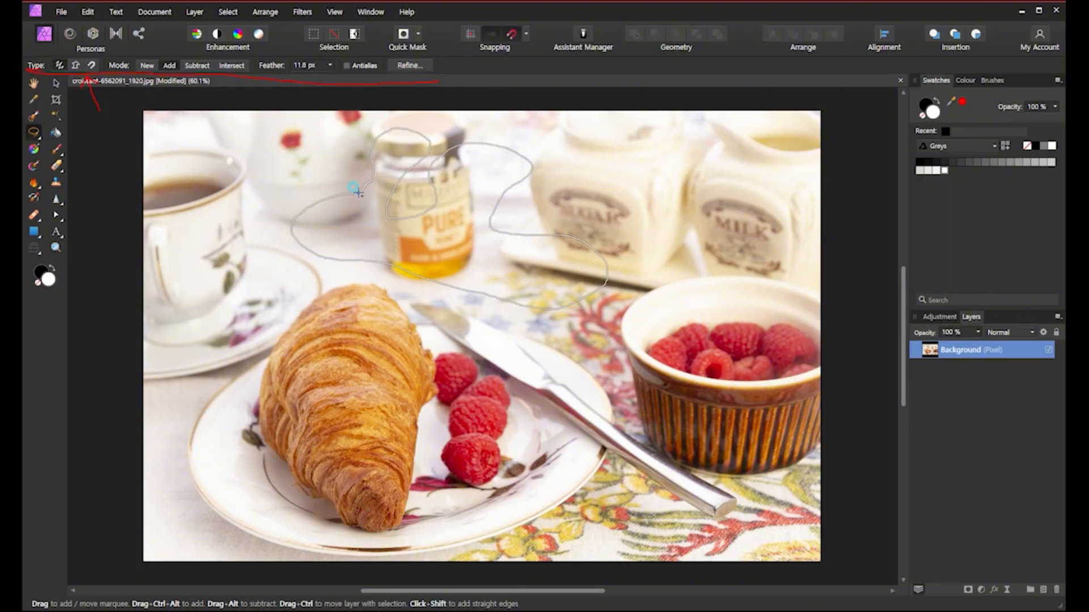
pyautogui.moveTo(355, 191); pyautogui.dragTo(355, 192)
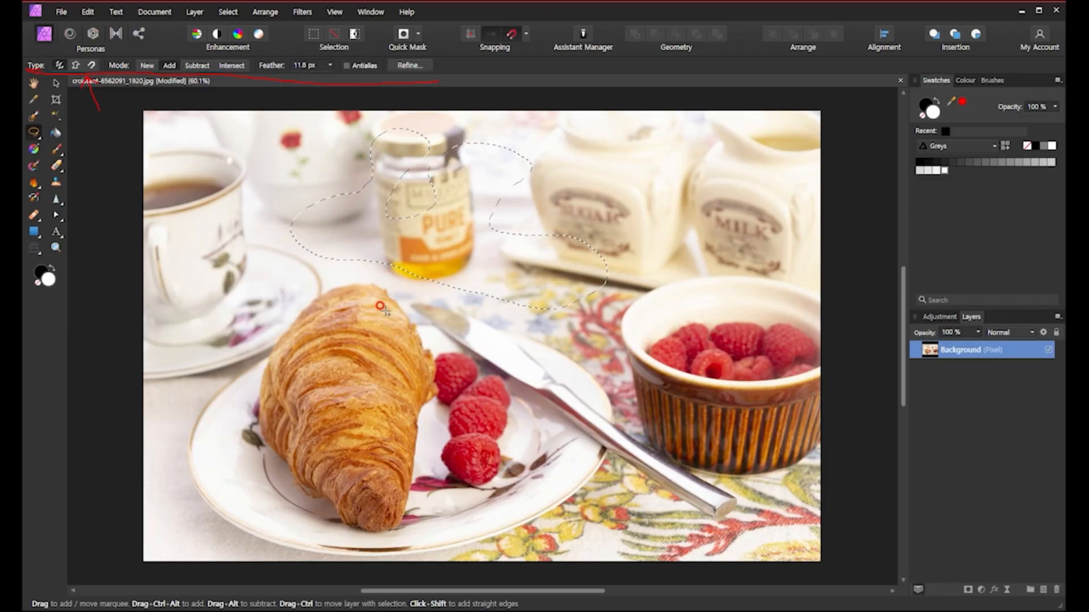
pyautogui.click(371, 507)
pyautogui.moveTo(382, 531)
pyautogui.mouseDown()
pyautogui.moveTo(410, 482)
pyautogui.moveTo(412, 408)
pyautogui.moveTo(433, 379)
pyautogui.moveTo(430, 354)
pyautogui.moveTo(398, 304)
pyautogui.moveTo(345, 285)
pyautogui.moveTo(309, 305)
pyautogui.moveTo(274, 351)
pyautogui.moveTo(259, 436)
pyautogui.moveTo(297, 483)
pyautogui.moveTo(382, 531)
pyautogui.mouseUp()
# Move the freehand-selected croissant toward the raspberry bowl, deselect it, and undo both actions
pyautogui.click(55, 85)
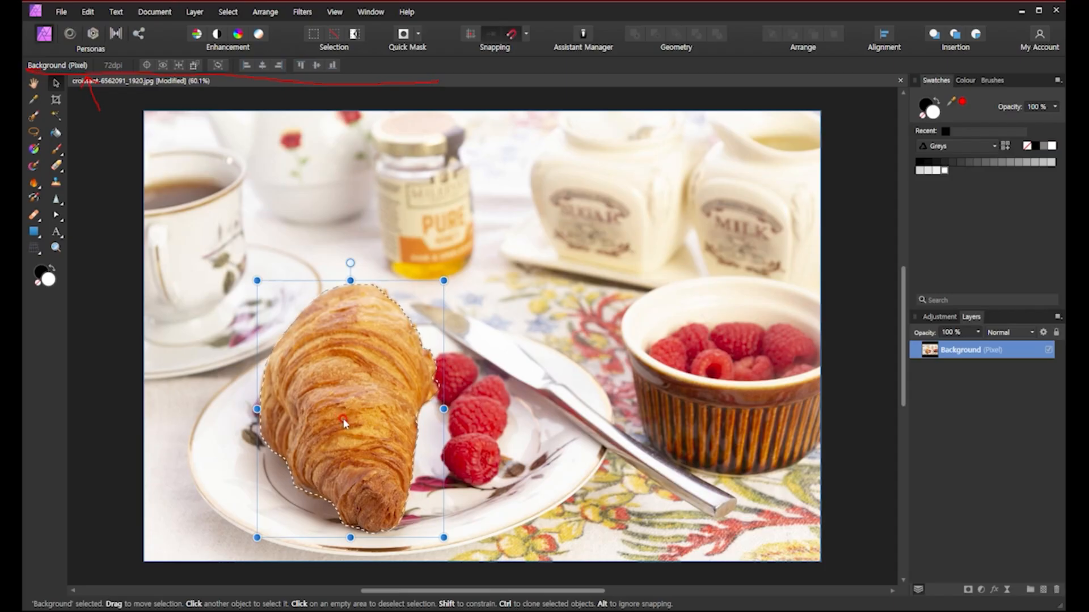
pyautogui.moveTo(342, 419); pyautogui.dragTo(556, 395)
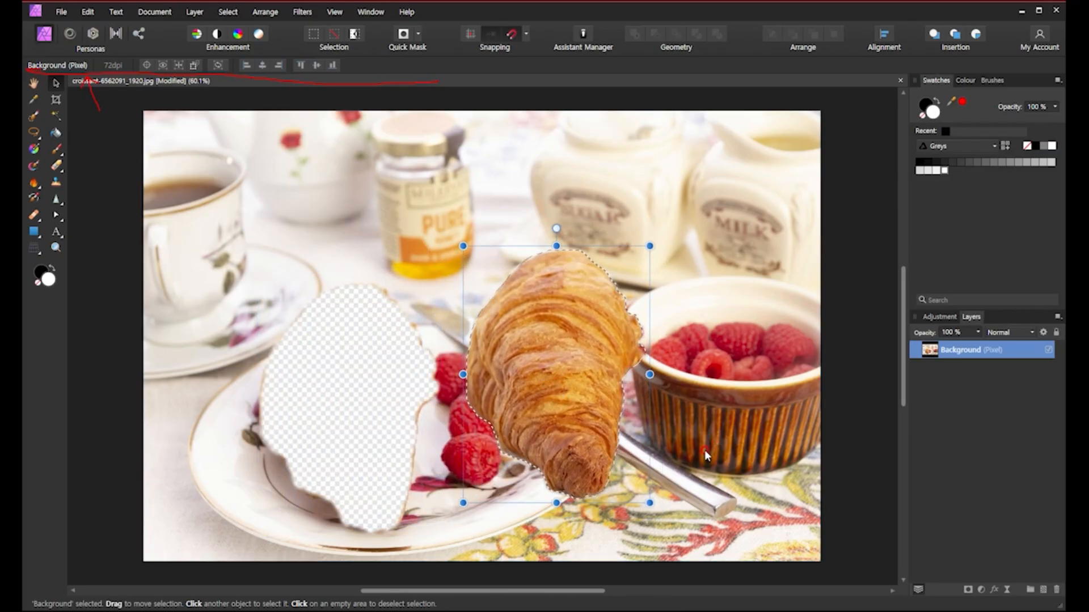
pyautogui.hotkey('ctrl', 'd')
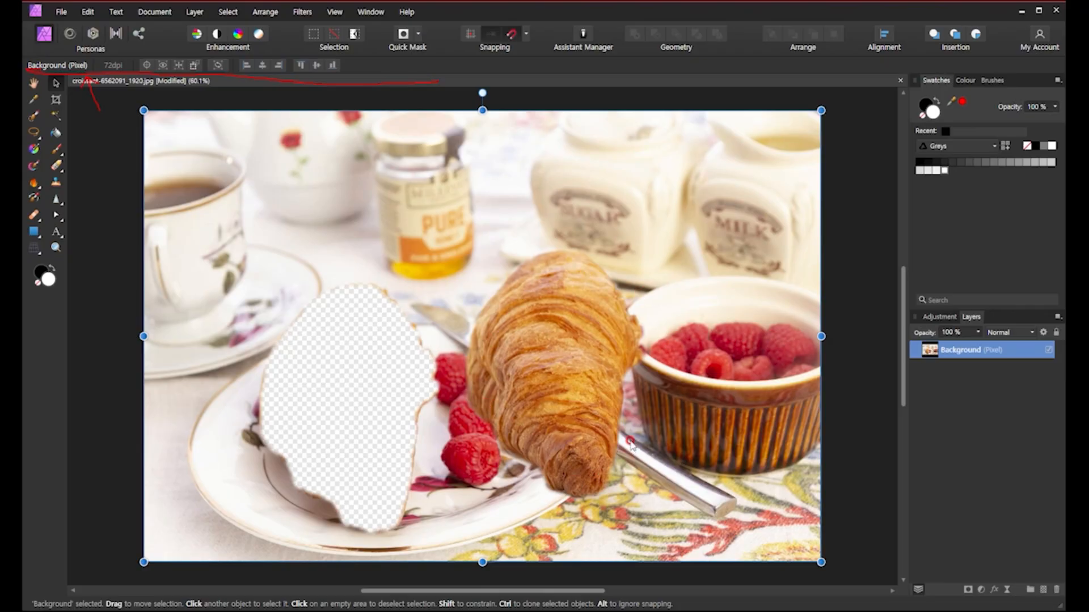
pyautogui.hotkey('ctrl', 'z')
pyautogui.hotkey('ctrl', 'z')
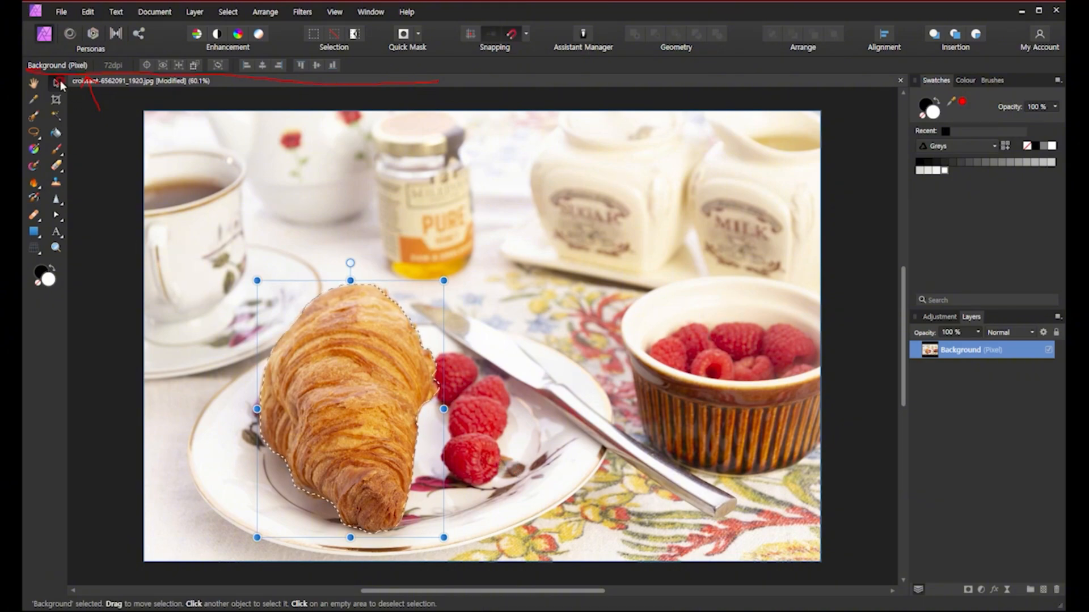
# Return to the Freehand Selection Tool, clear the croissant selection, and set the selection type to Polygonal
pyautogui.click(34, 134)
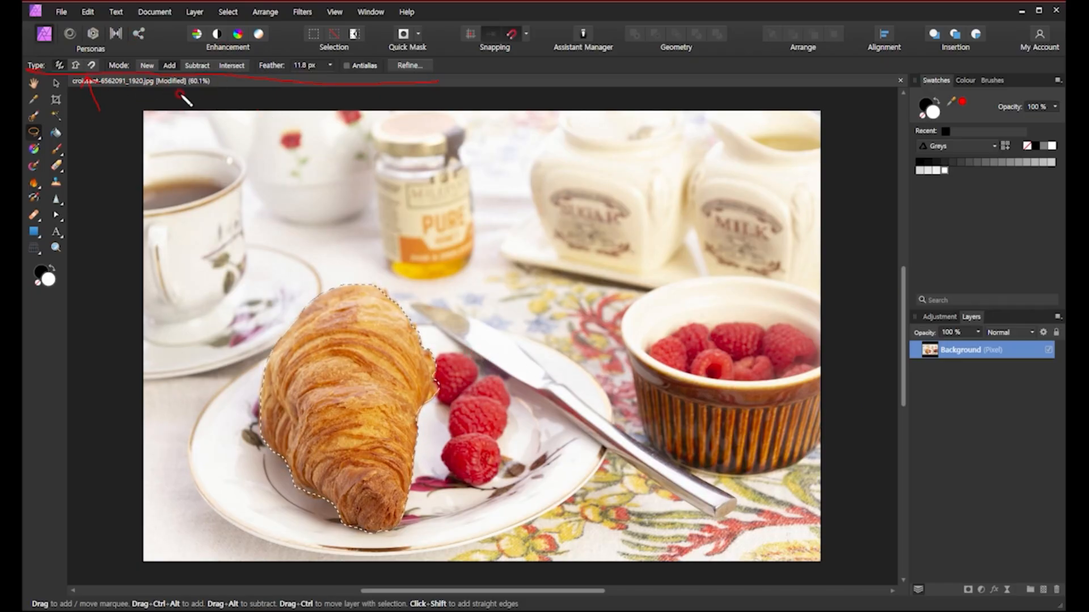
pyautogui.moveTo(69, 54); pyautogui.dragTo(84, 75)
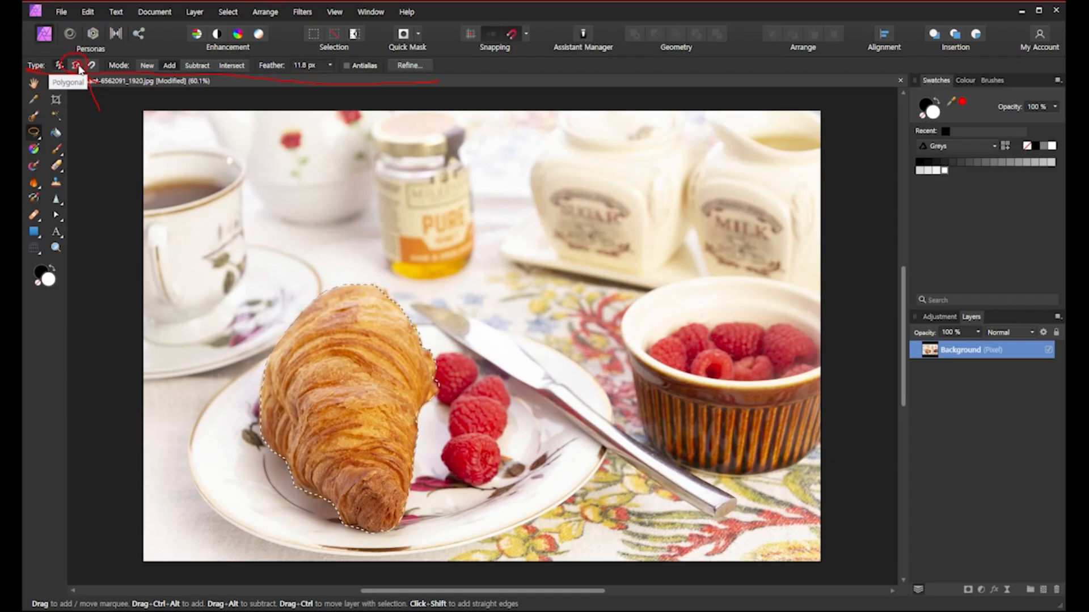
pyautogui.click(77, 67)
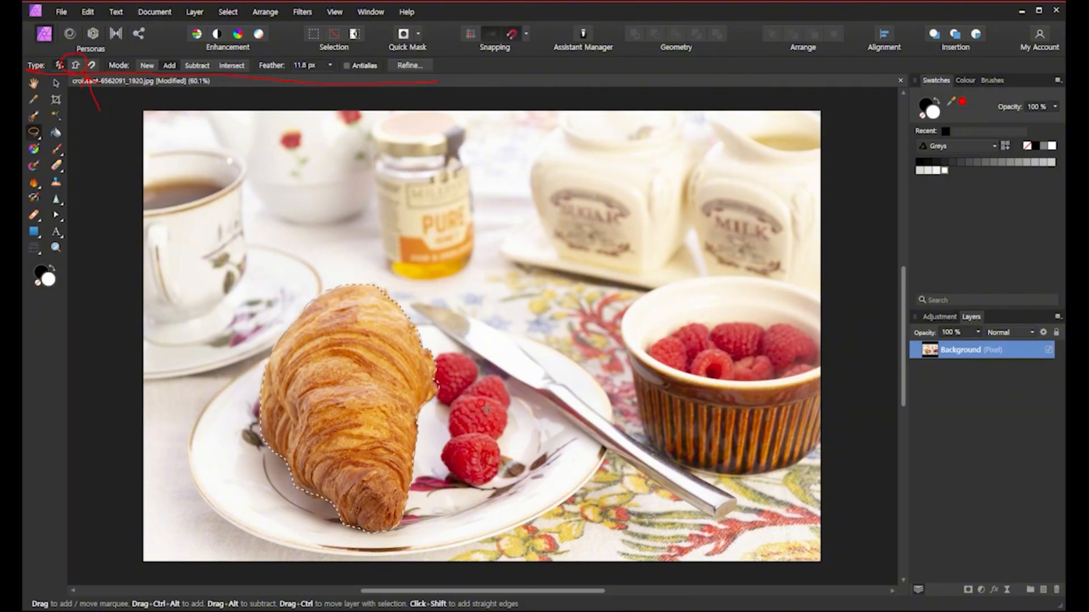
pyautogui.hotkey('ctrl', 'd')
pyautogui.click(77, 66)
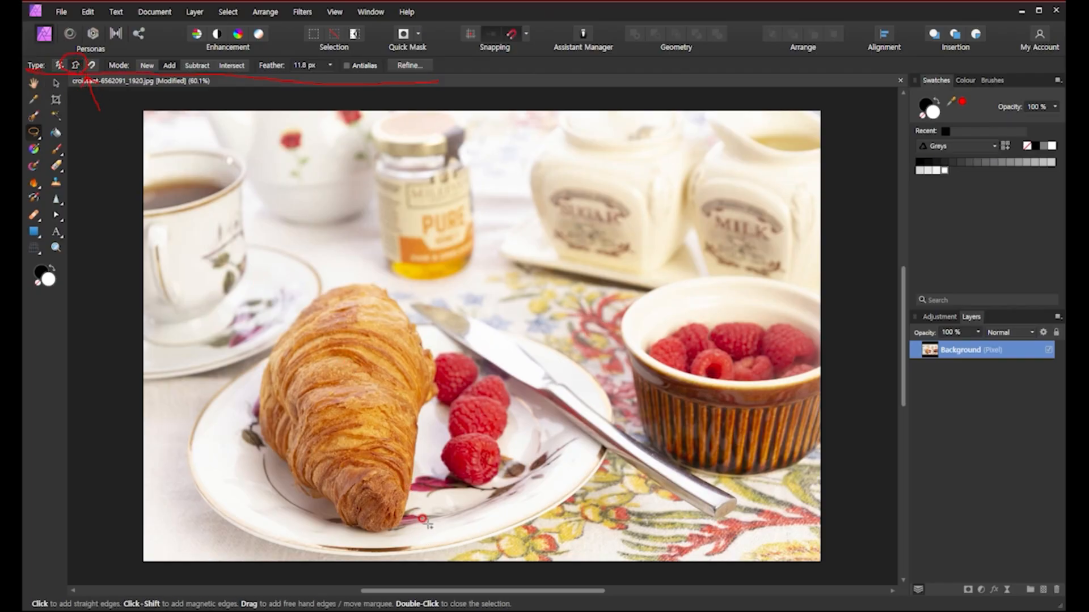
# Draw a closed straight-edged polygonal selection across the honey jar and sugar pot, ending at its starting point
pyautogui.click(392, 211)
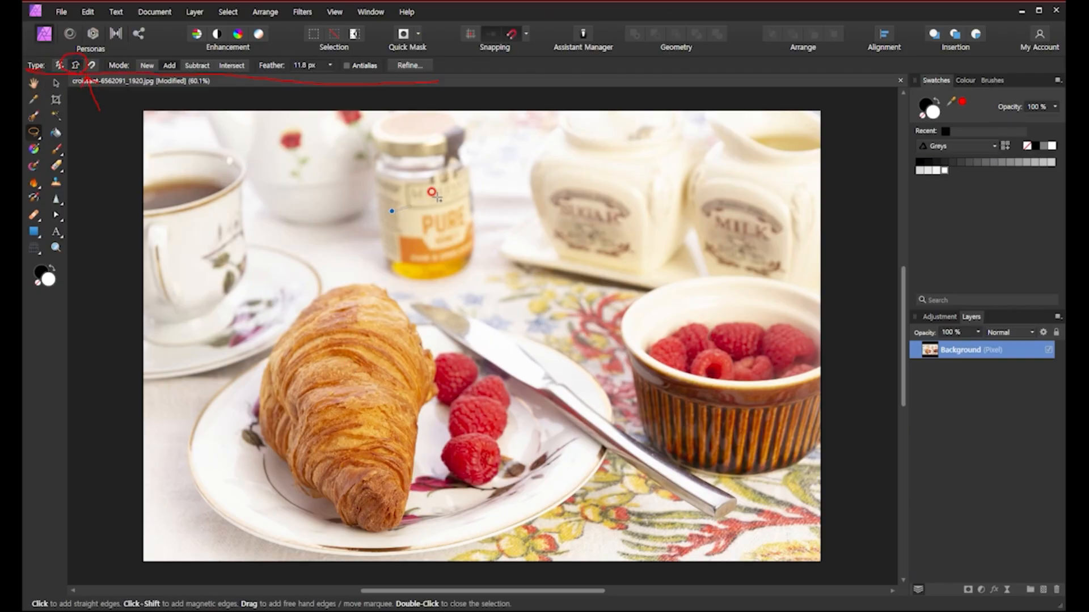
pyautogui.click(460, 177)
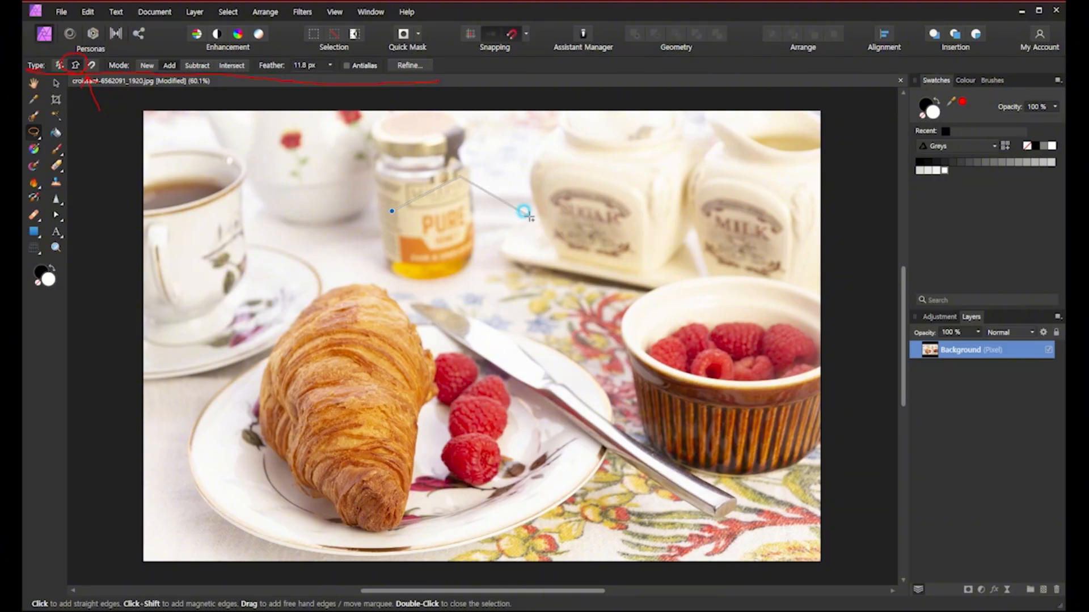
pyautogui.click(529, 216)
pyautogui.click(586, 200)
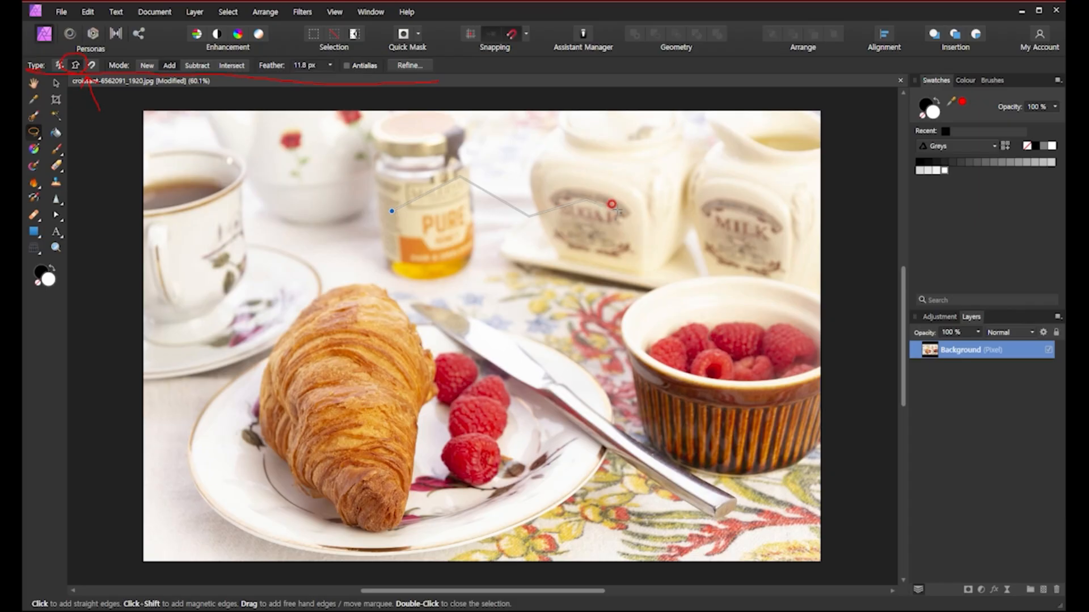
pyautogui.click(681, 245)
pyautogui.click(530, 283)
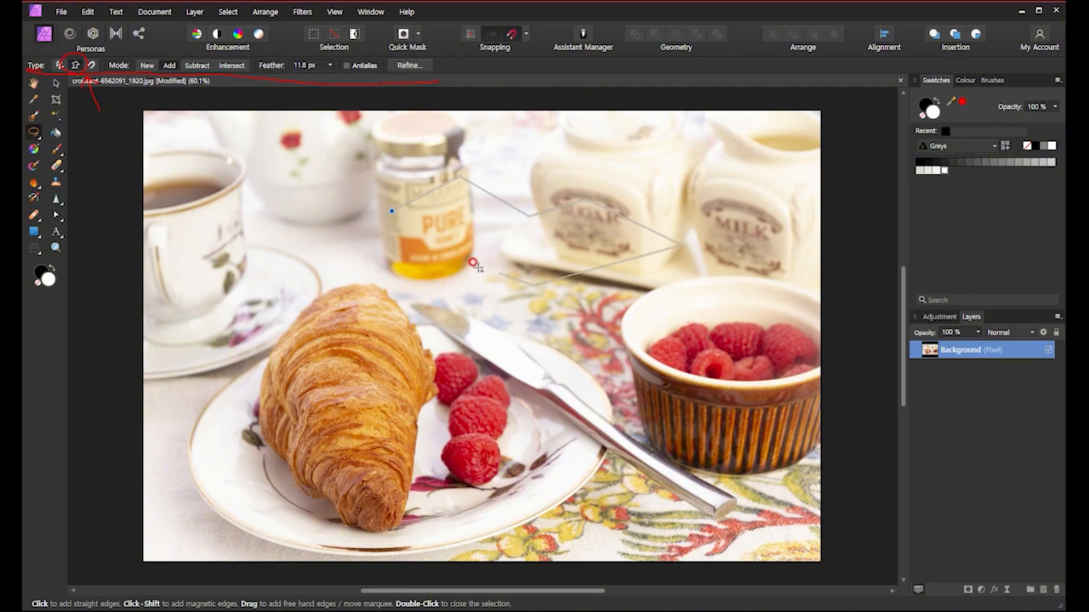
pyautogui.click(453, 260)
pyautogui.click(371, 259)
pyautogui.click(343, 193)
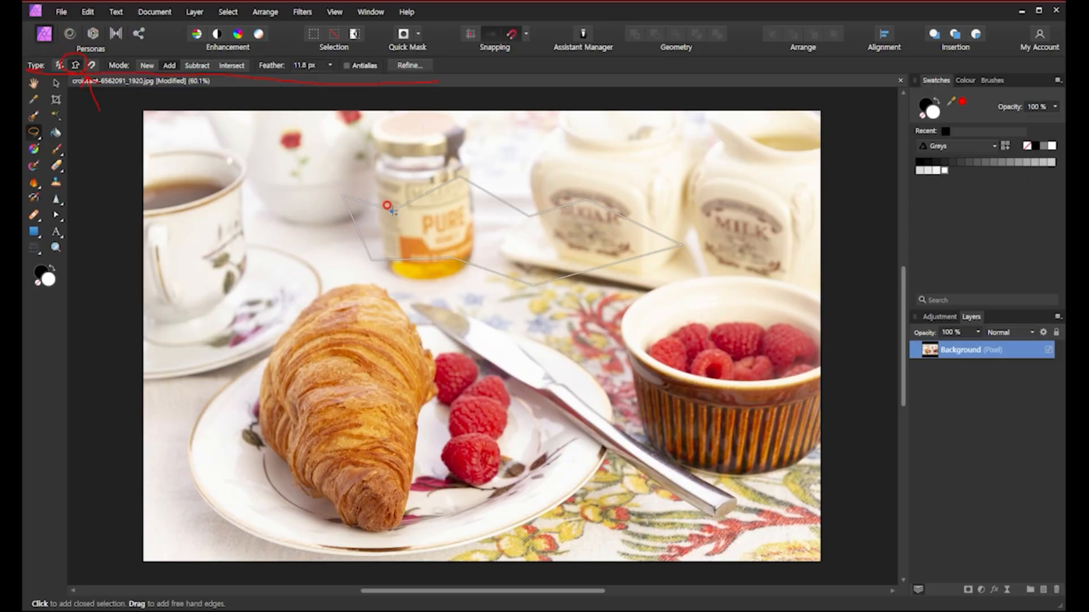
pyautogui.click(391, 211)
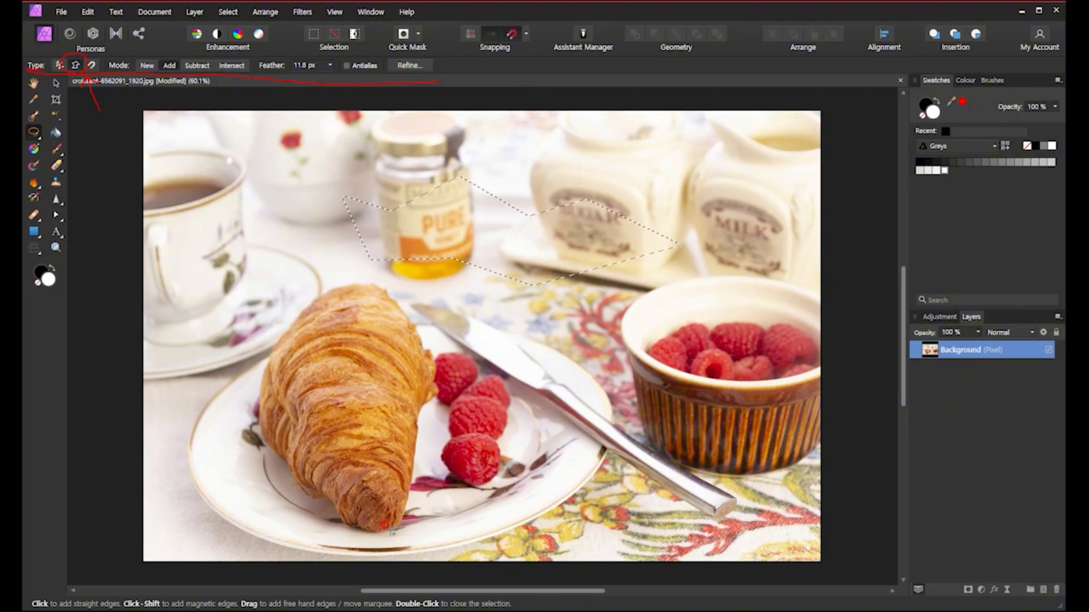
# Clear the polygonal selection over the jars and trace a closed polygonal selection around the croissant's outline
pyautogui.hotkey('ctrl', 'd')
pyautogui.click(392, 529)
pyautogui.click(431, 391)
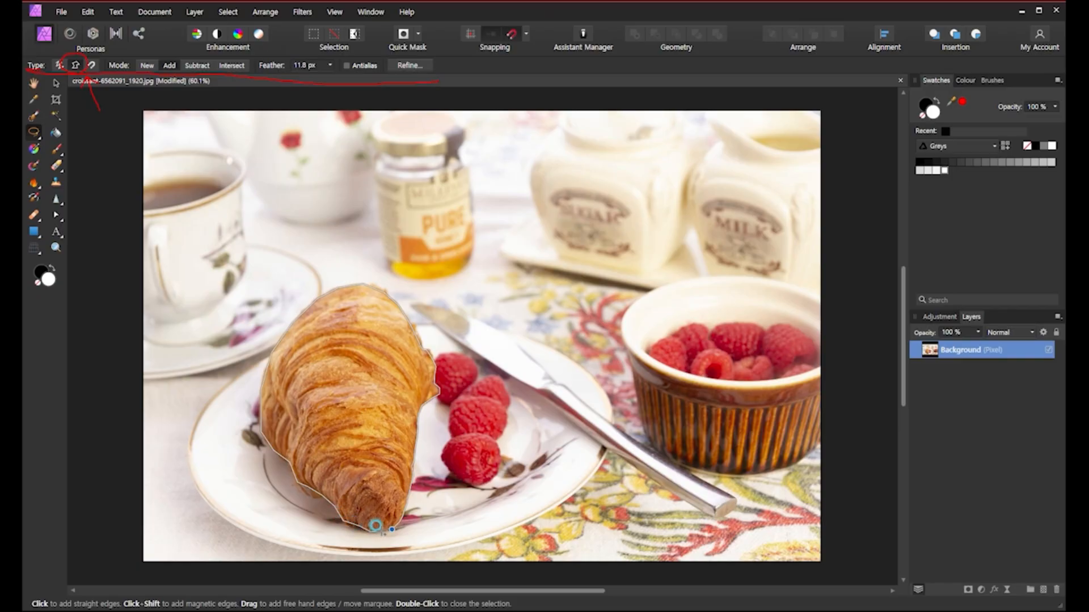
pyautogui.click(387, 527)
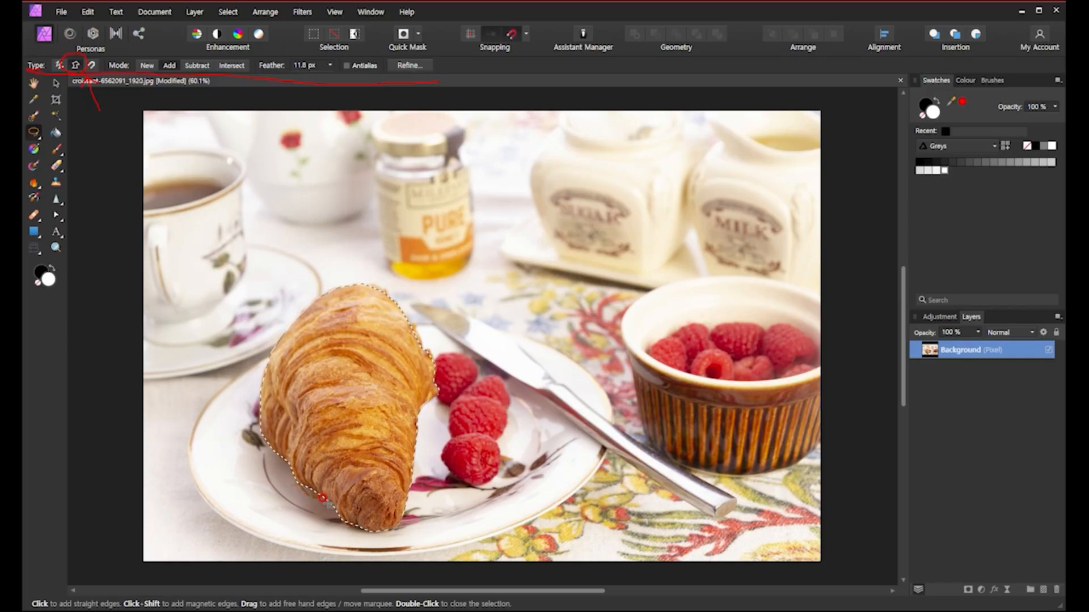
# Move the polygon-selected croissant onto the knife beside the raspberry bowl with the Move Tool, and undo the move
pyautogui.click(56, 85)
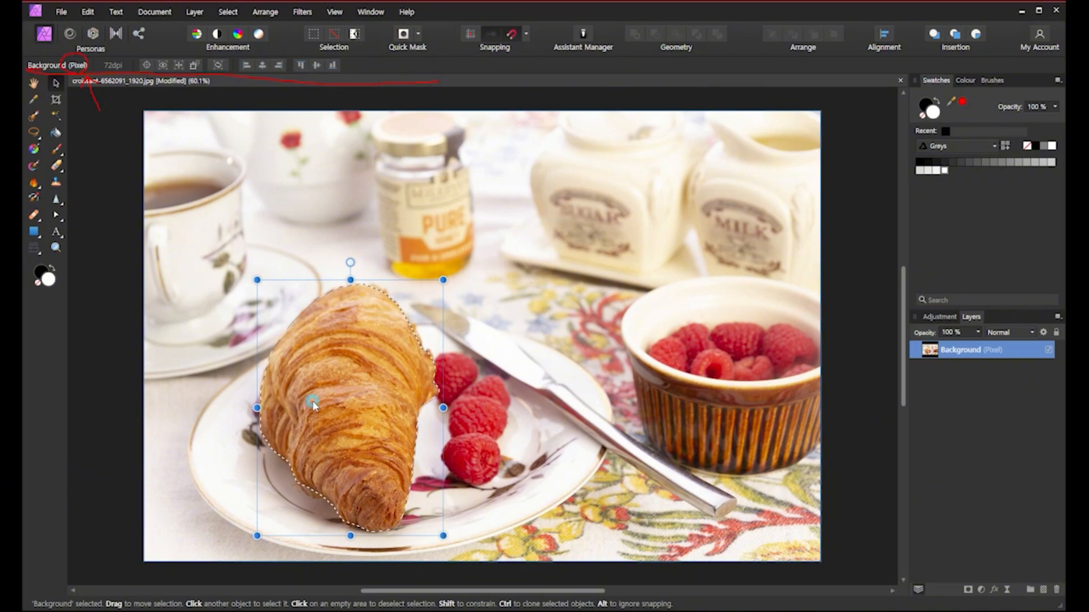
pyautogui.moveTo(312, 401); pyautogui.dragTo(505, 358)
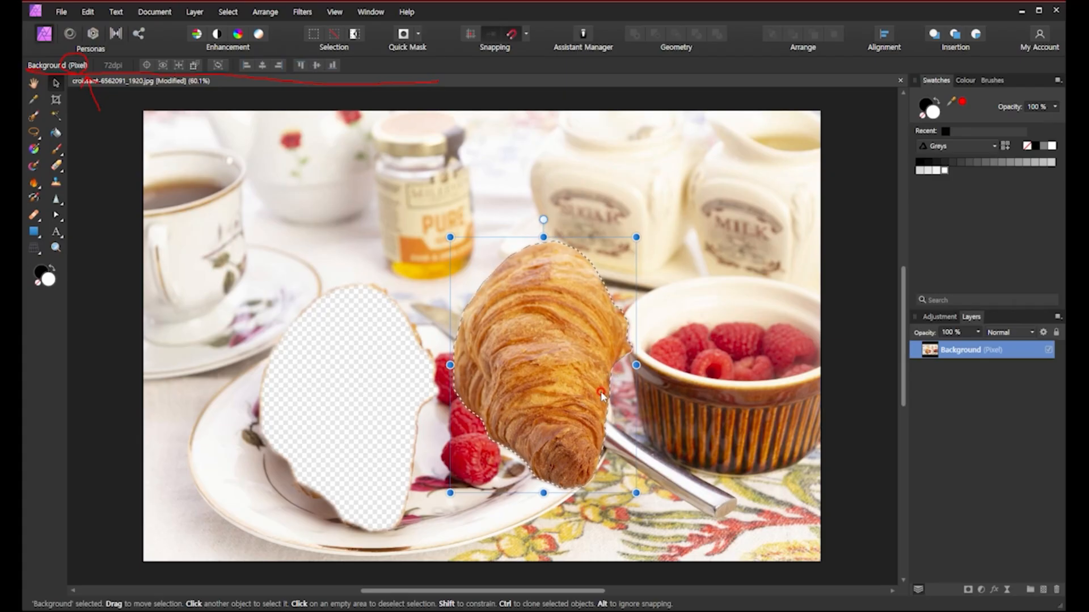
pyautogui.hotkey('ctrl', 'z')
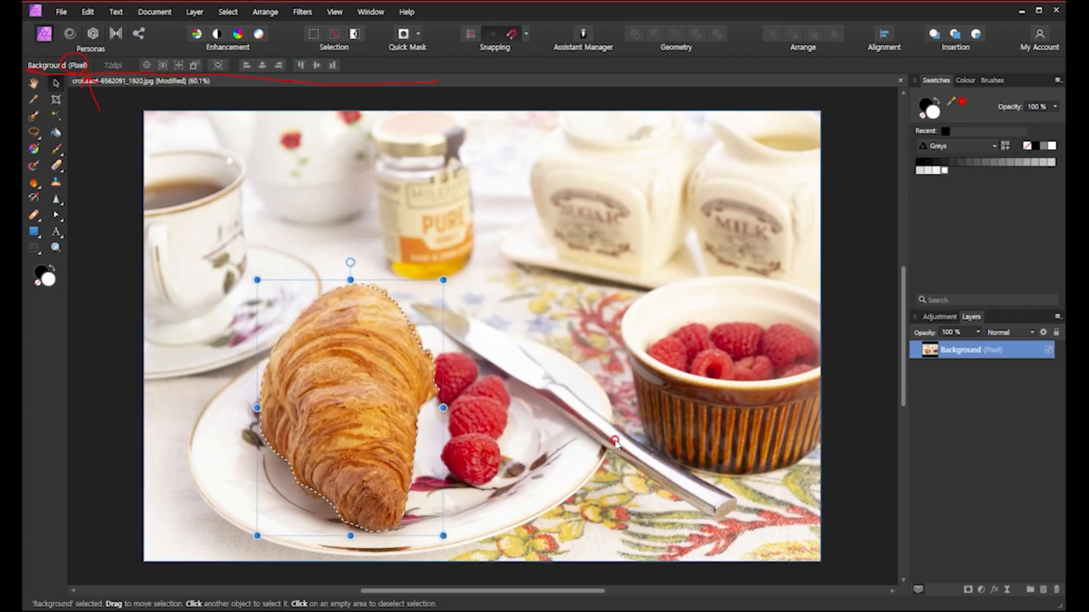
# Clear the polygonal selection around the croissant
pyautogui.hotkey('ctrl', 'z')
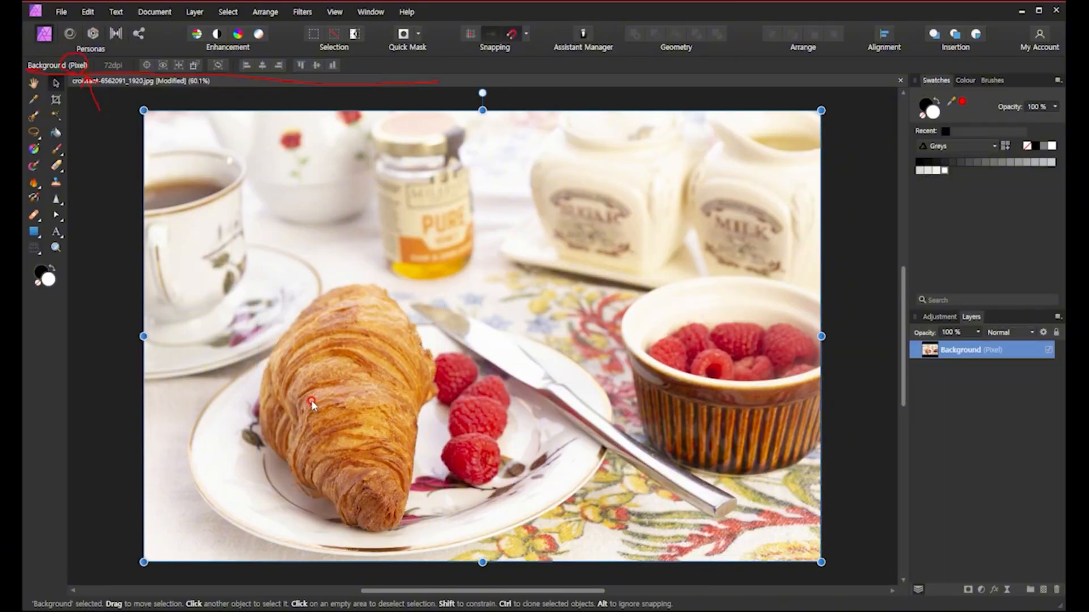
pyautogui.click(35, 134)
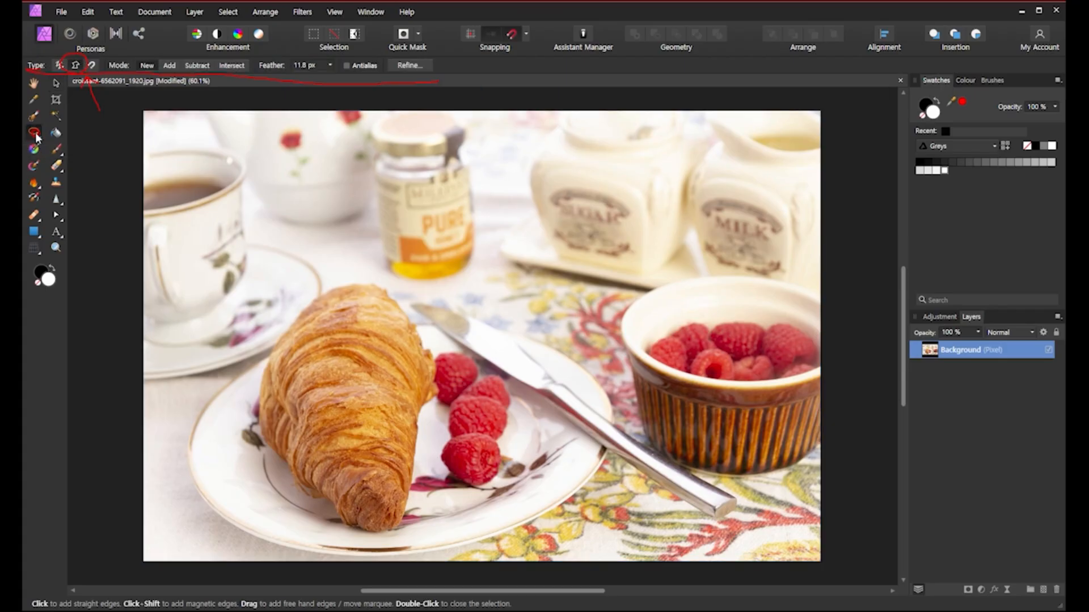
pyautogui.click(56, 83)
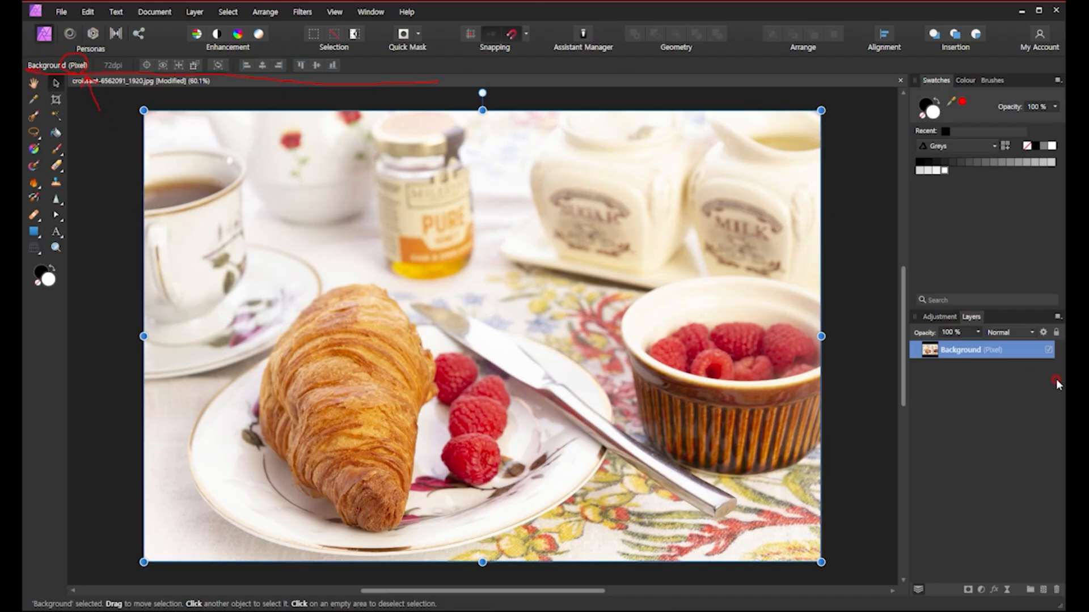
pyautogui.press('Escape')
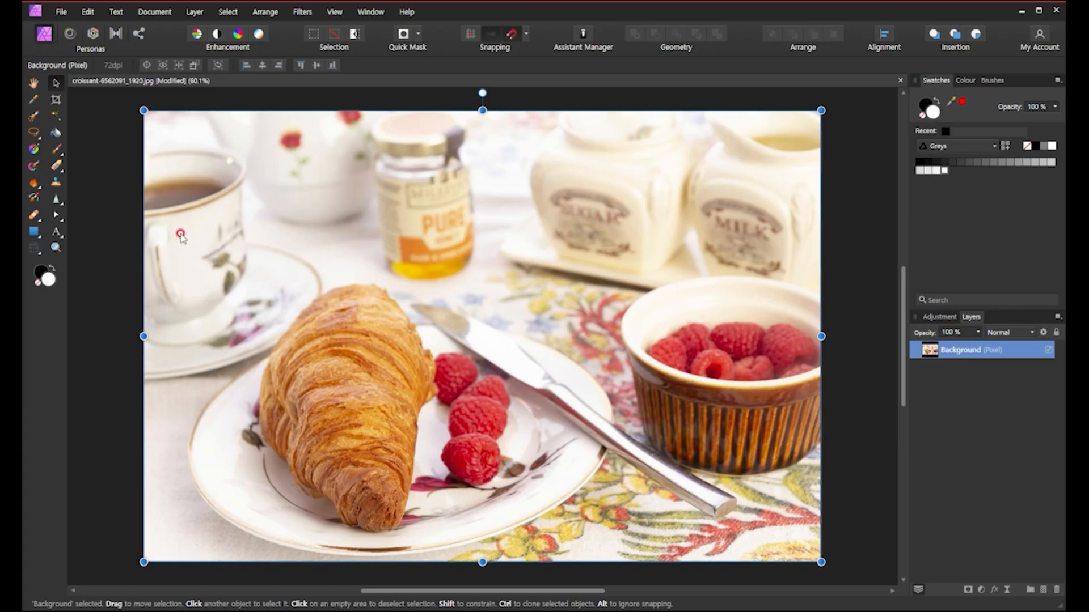
# Trace a closed selection around the croissant's outline with the Freehand Selection Tool set to Magnetic
pyautogui.click(34, 135)
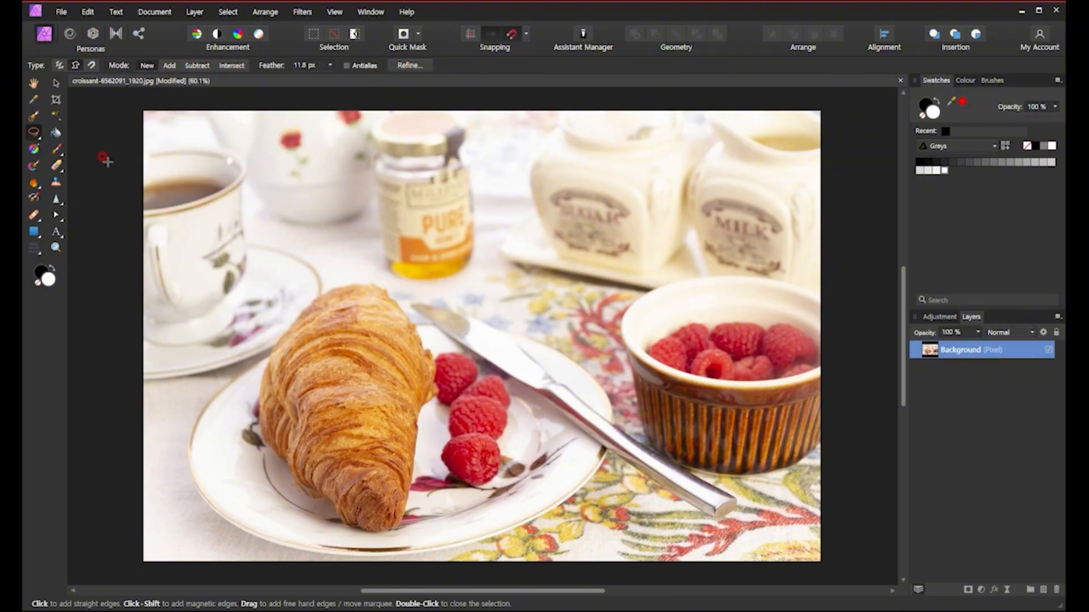
pyautogui.click(90, 65)
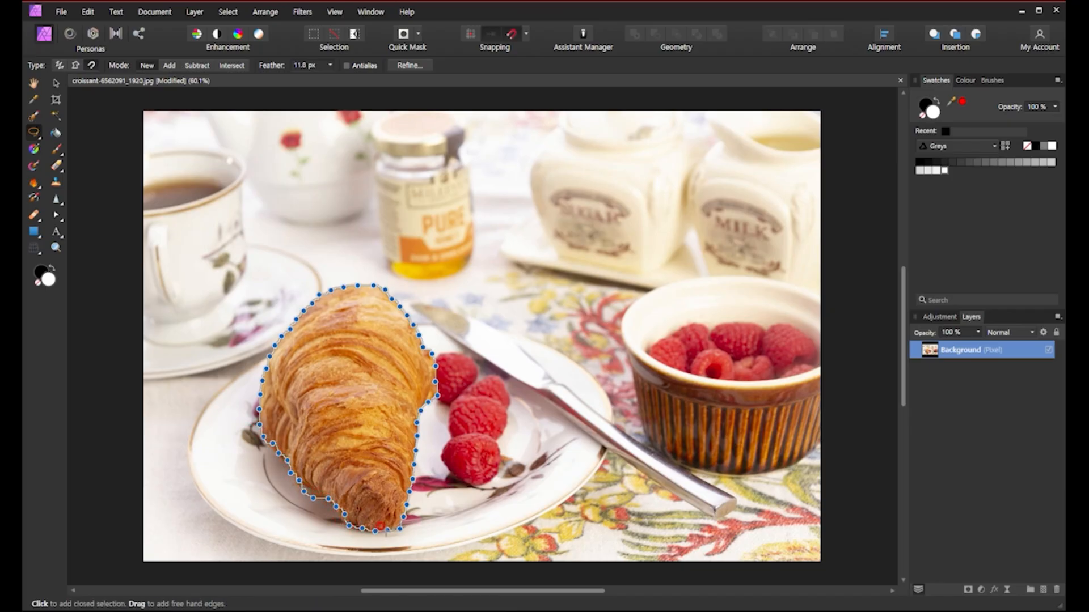
pyautogui.click(384, 528)
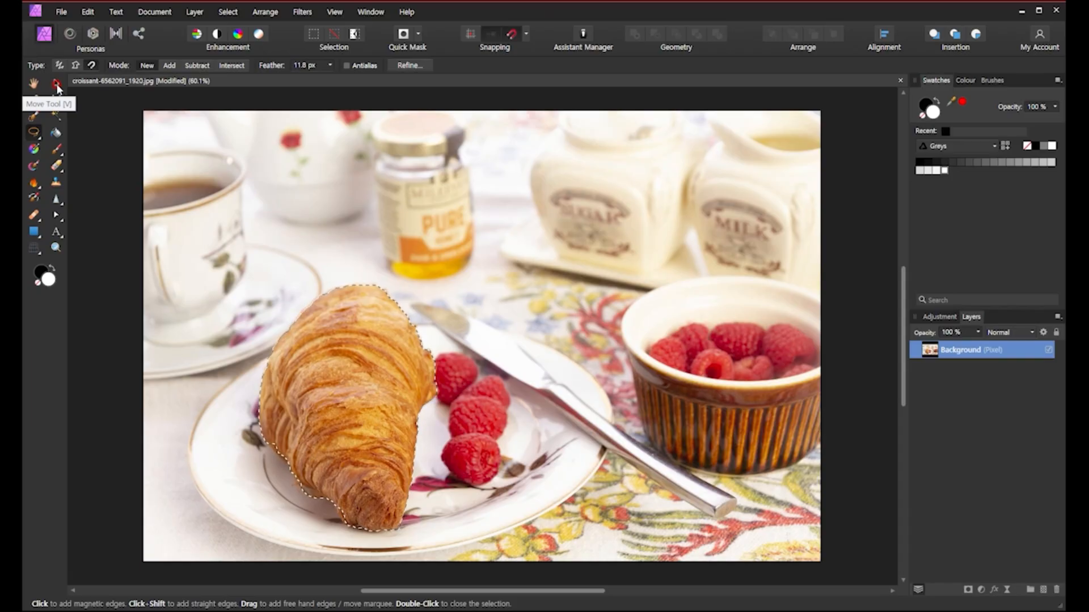
# Move the selected croissant around the photo with the Move Tool, ending over the three raspberries on the plate
pyautogui.click(58, 87)
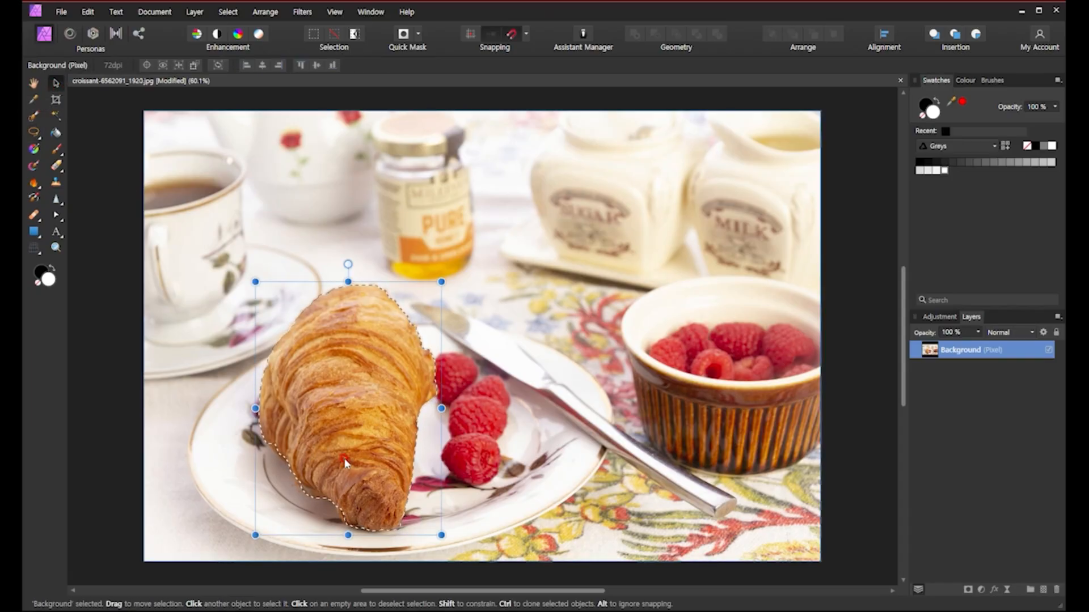
pyautogui.moveTo(327, 438); pyautogui.dragTo(516, 385)
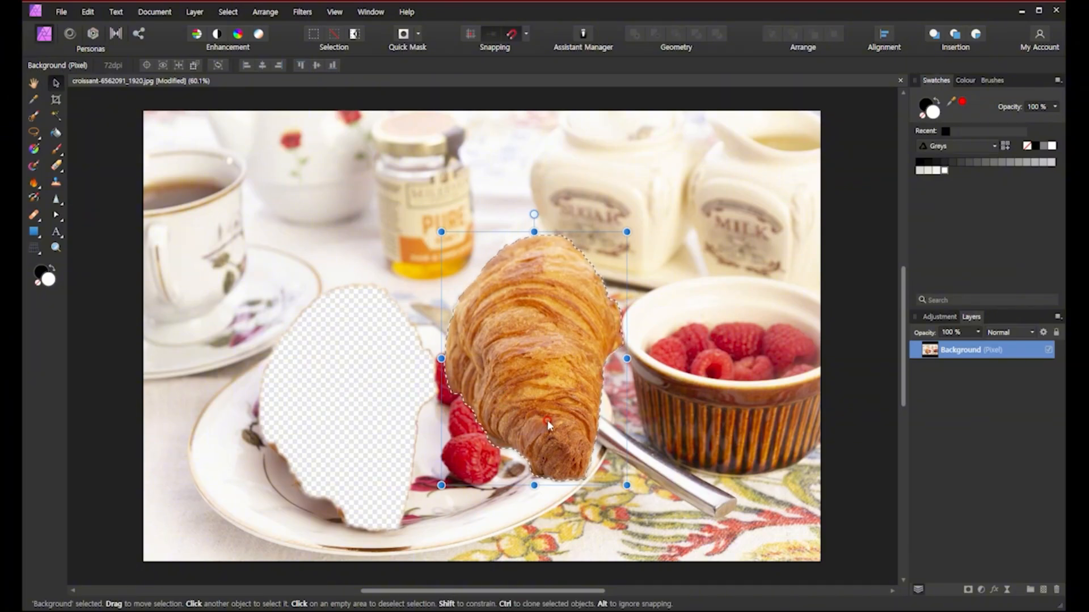
pyautogui.moveTo(547, 420); pyautogui.dragTo(558, 344)
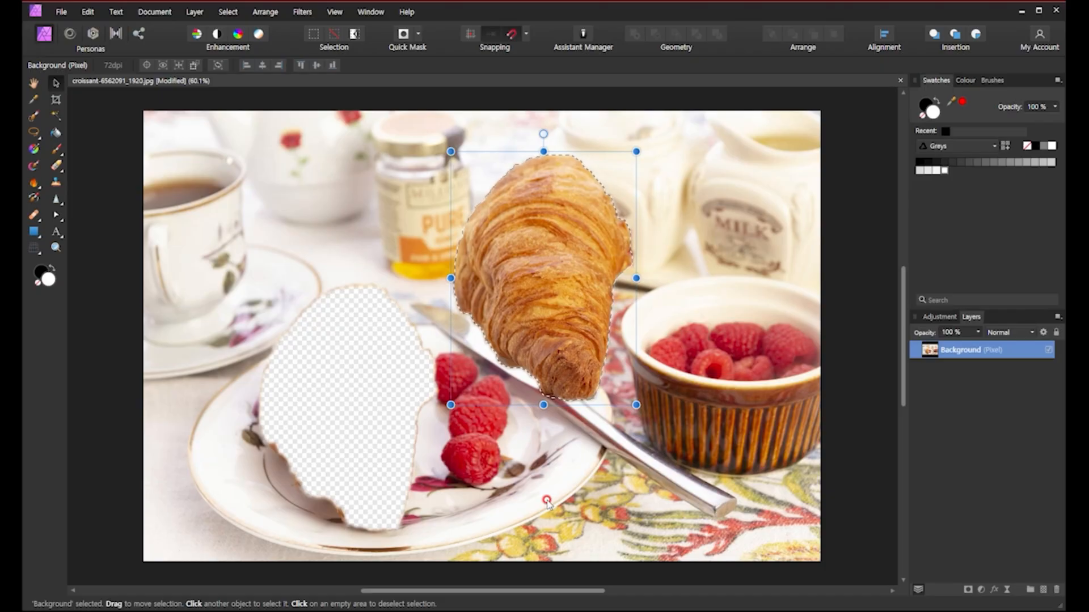
pyautogui.moveTo(584, 339); pyautogui.dragTo(592, 347)
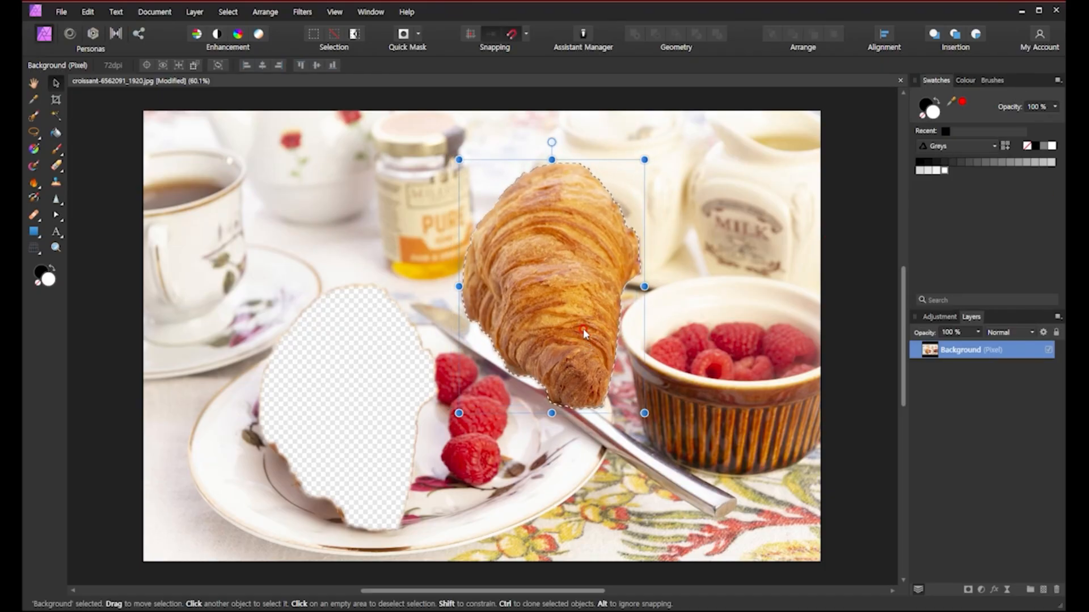
pyautogui.moveTo(588, 343); pyautogui.dragTo(522, 466)
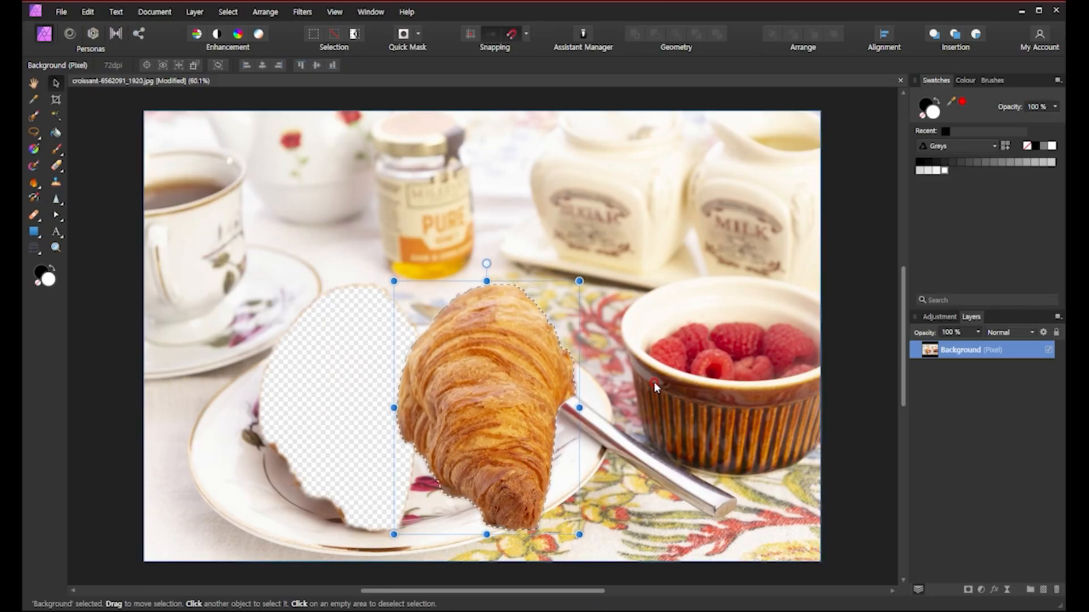
# Clear the croissant selection, shift the whole background layer slightly sideways with the Move Tool, and undo the shift
pyautogui.hotkey('ctrl', 'd')
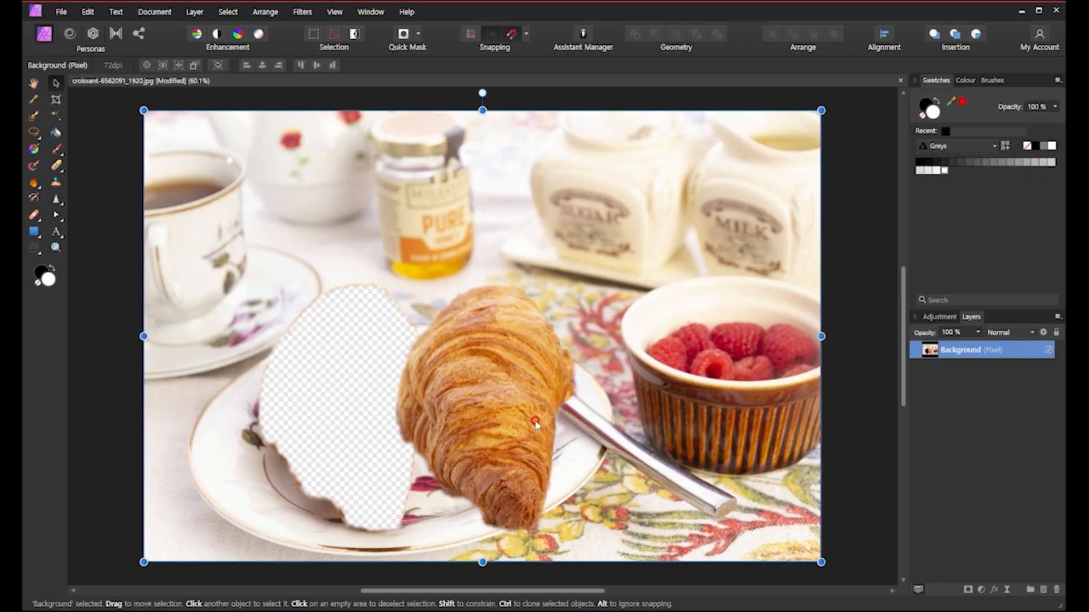
pyautogui.moveTo(517, 423); pyautogui.dragTo(518, 425)
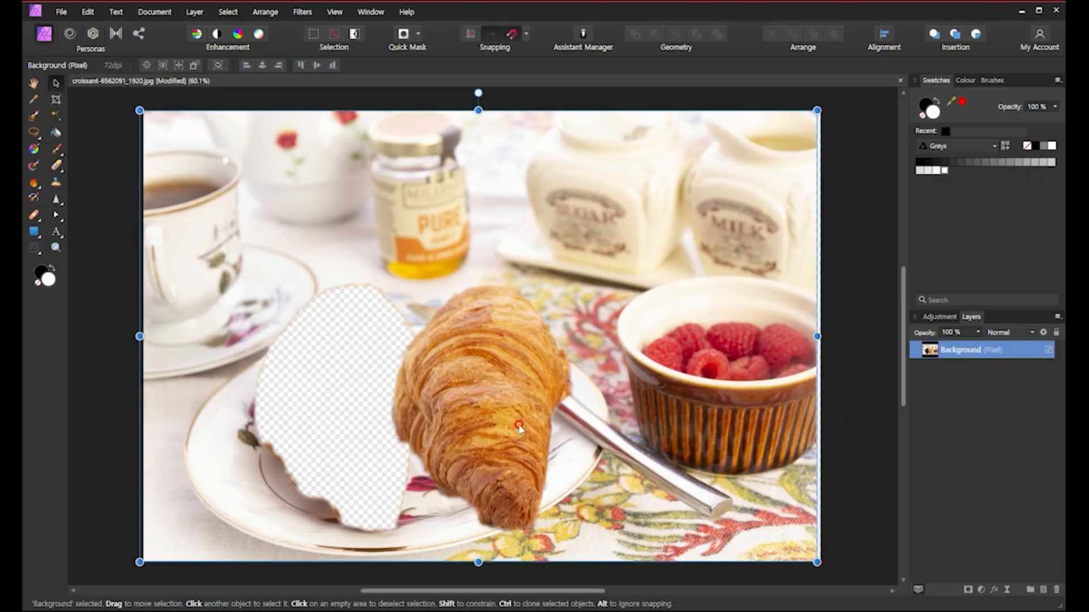
pyautogui.hotkey('ctrl', 'z')
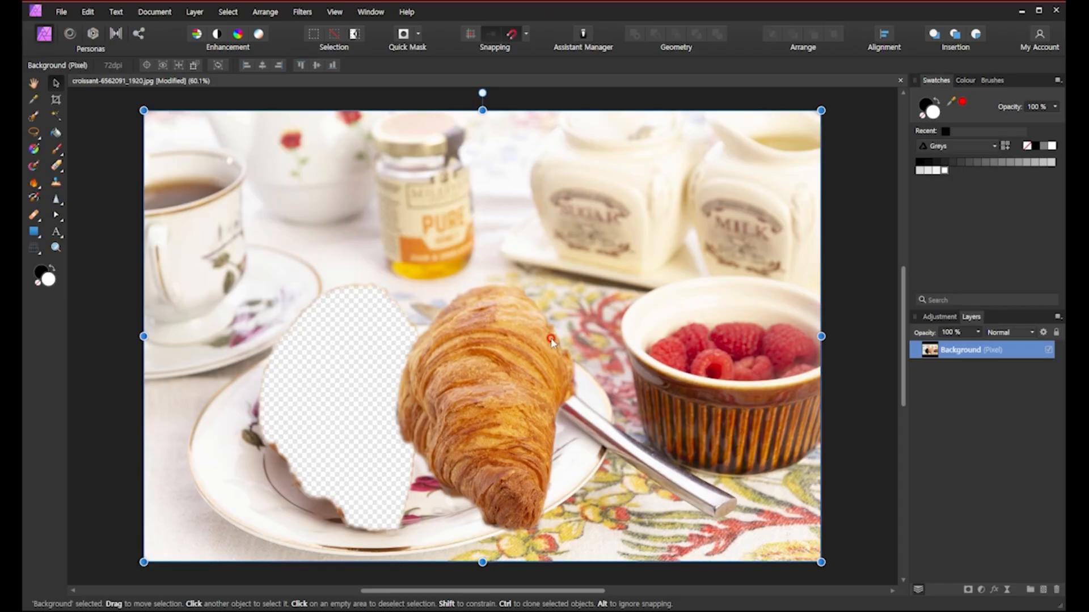
# Undo the deselection and the croissant's moves to bring it back, still selected, to its original place on the plate
pyautogui.click(33, 135)
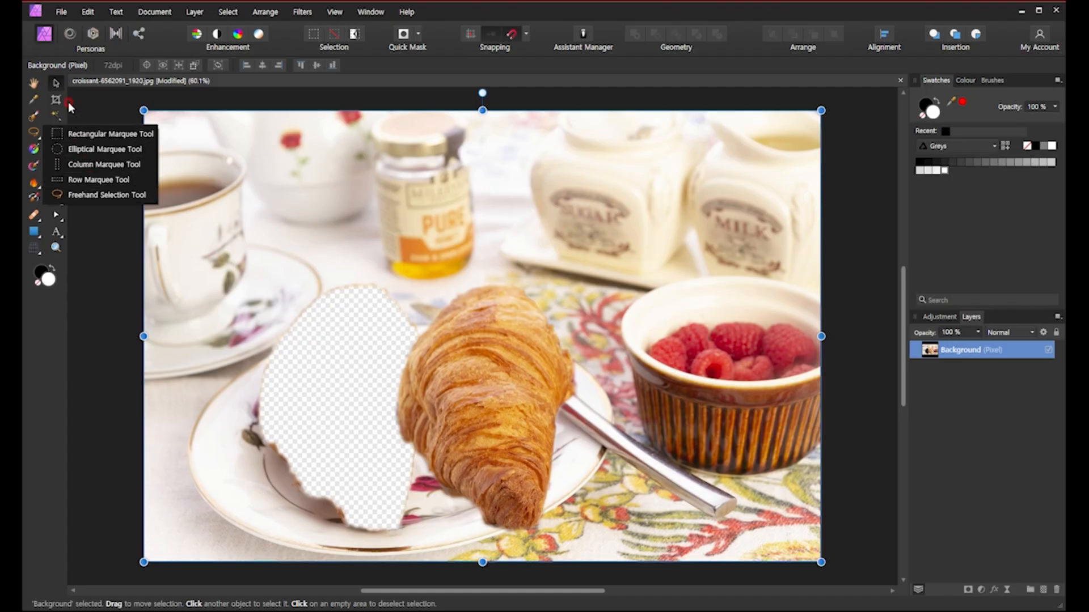
pyautogui.click(98, 194)
pyautogui.click(123, 266)
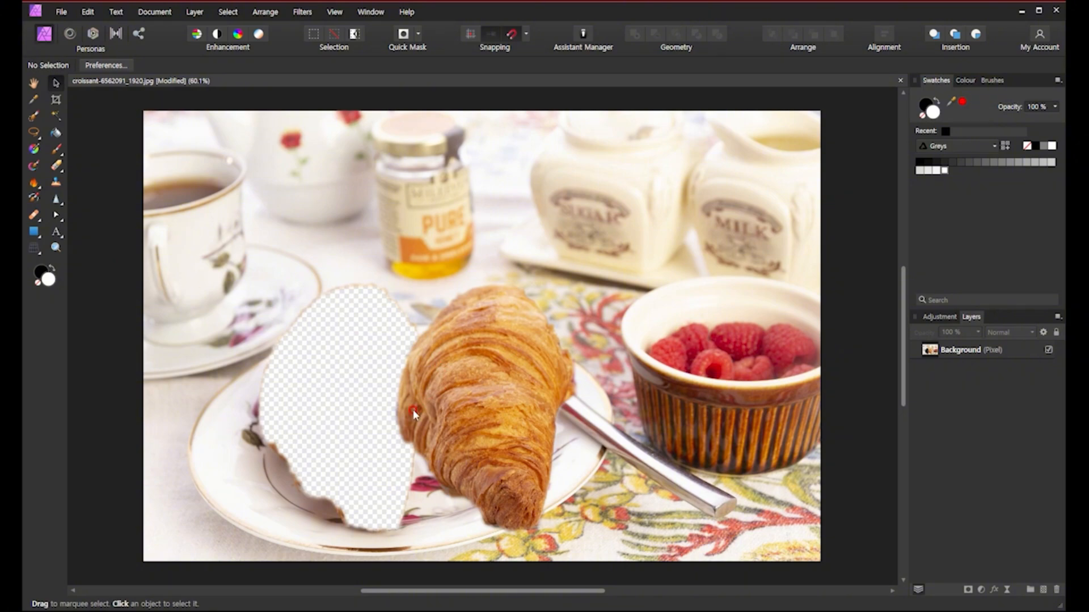
pyautogui.click(536, 423)
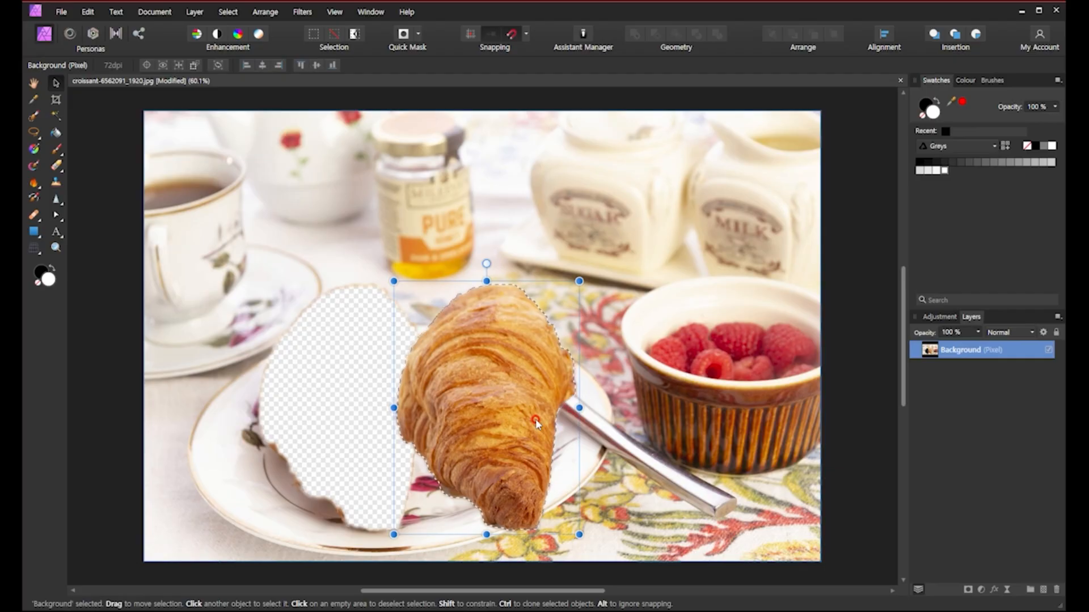
pyautogui.hotkey('ctrl', 'z')
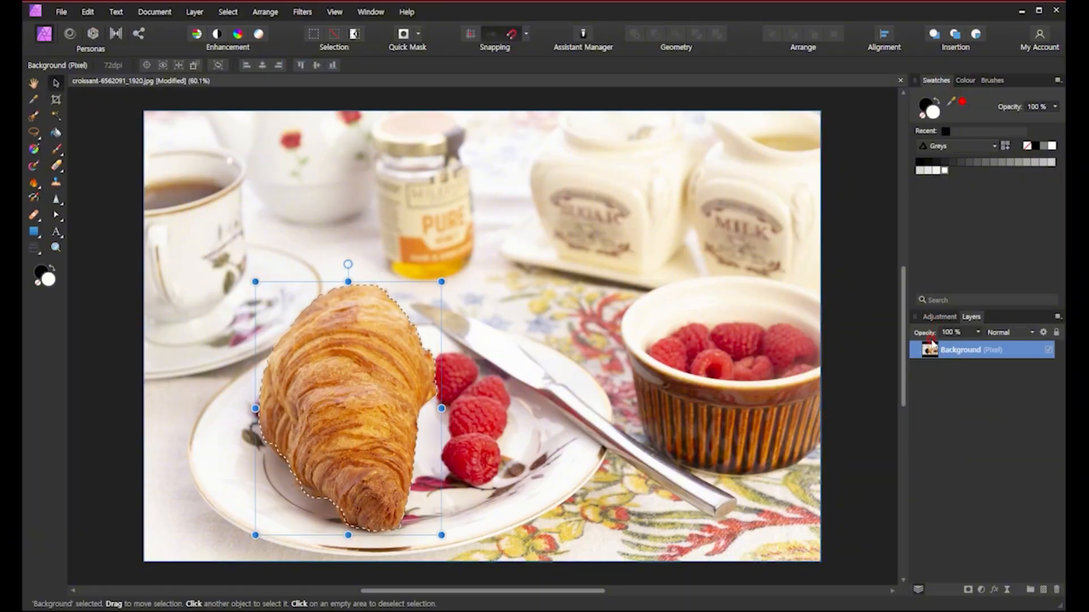
# Add an HSL adjustment to the selected croissant with a hue shift of 131°
pyautogui.click(938, 318)
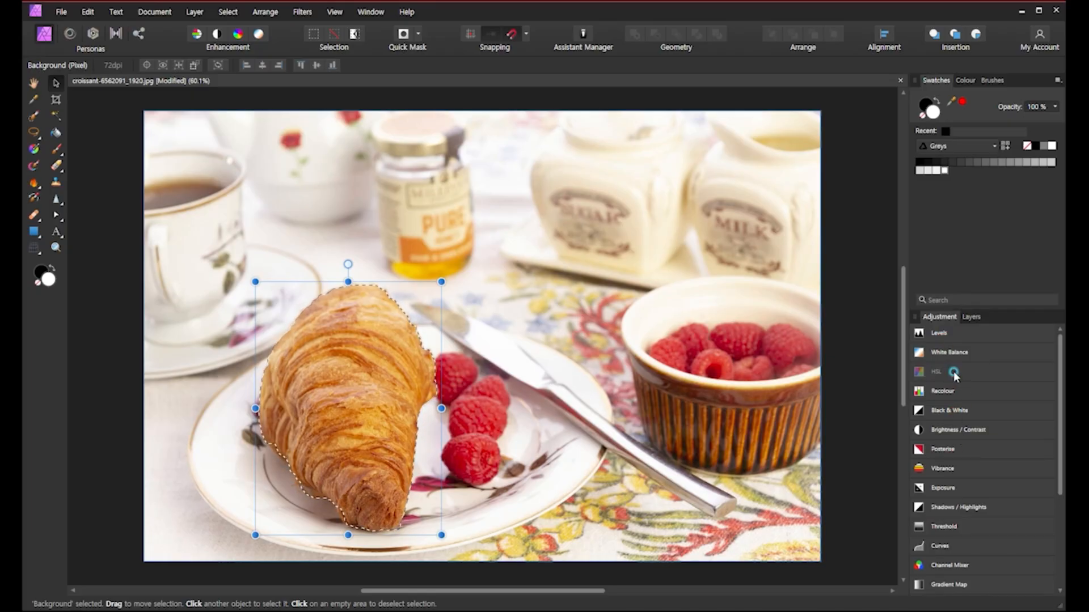
pyautogui.moveTo(955, 374)
pyautogui.moveTo(933, 414); pyautogui.dragTo(834, 411)
pyautogui.moveTo(738, 498); pyautogui.dragTo(766, 499)
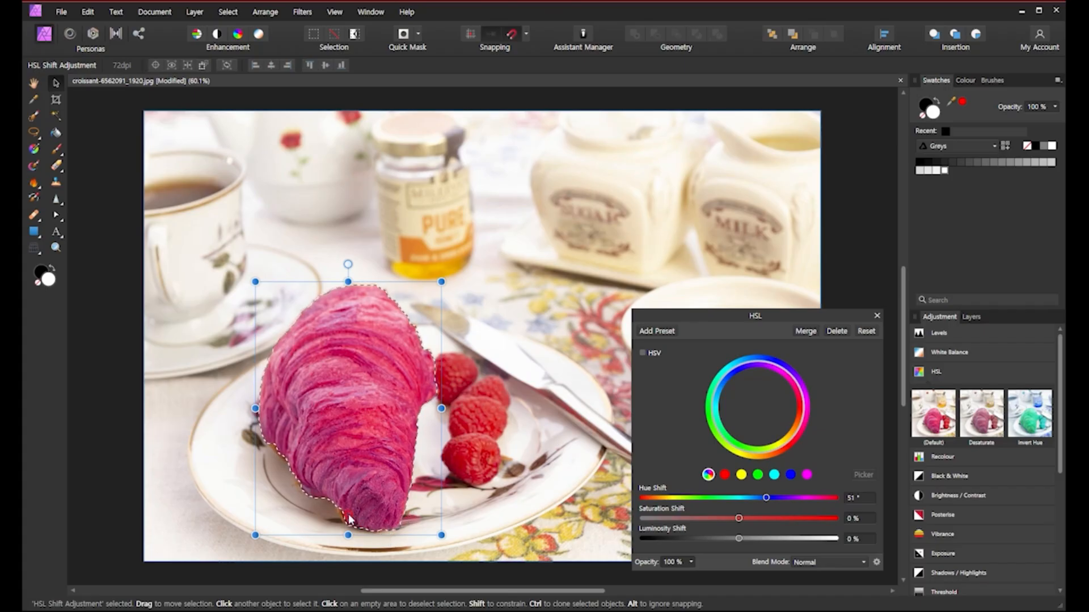
pyautogui.moveTo(767, 498); pyautogui.dragTo(810, 498)
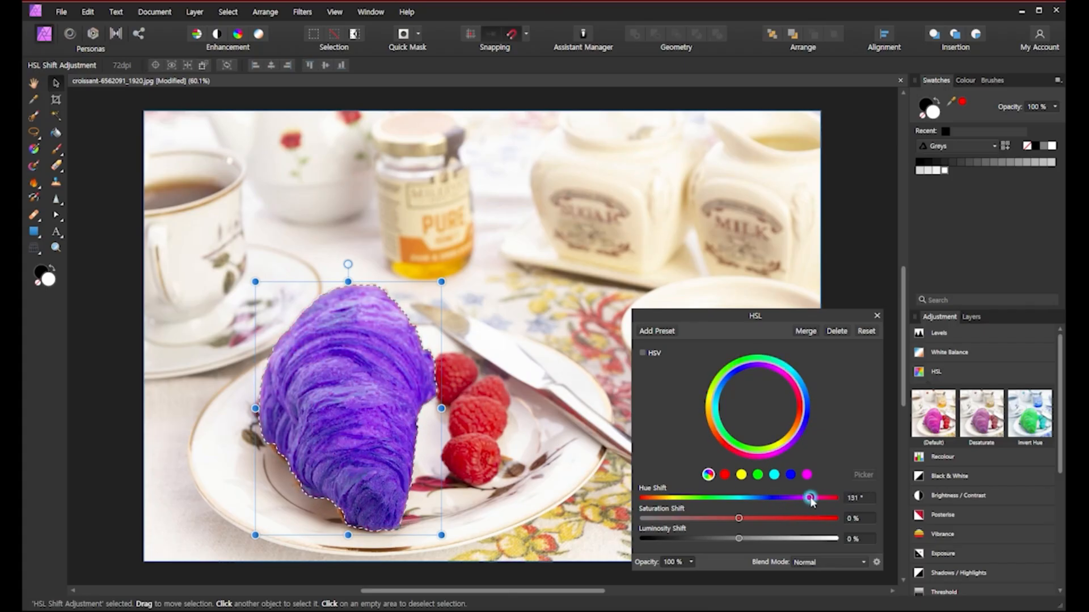
pyautogui.click(876, 316)
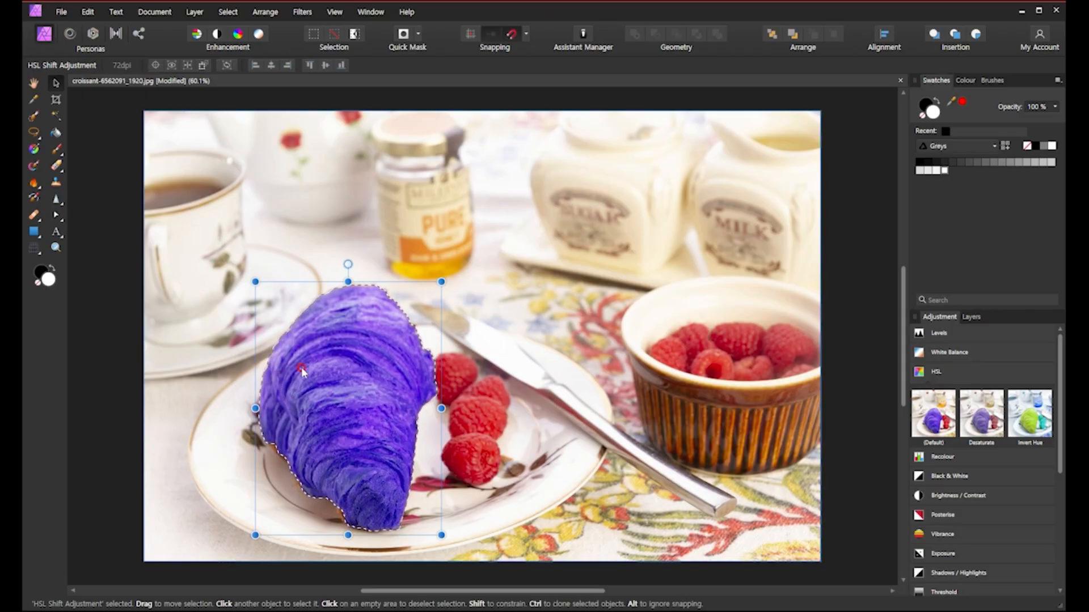
# Clear the croissant selection and apply a default HSL adjustment to the whole photo with a hue shift of -4.9°
pyautogui.hotkey('ctrl', 'd')
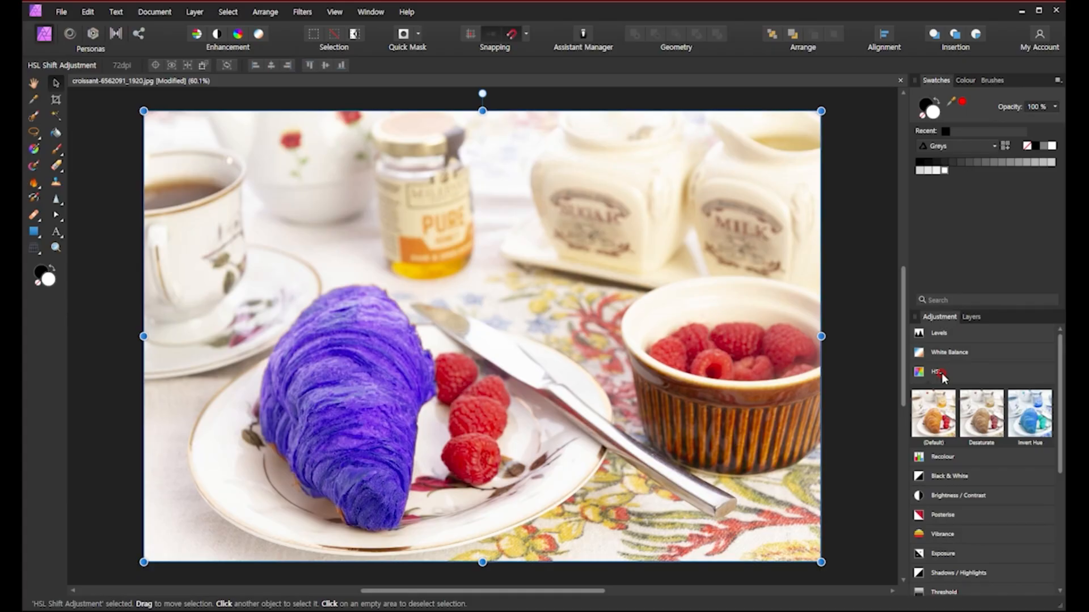
pyautogui.click(932, 425)
pyautogui.moveTo(737, 315); pyautogui.dragTo(820, 291)
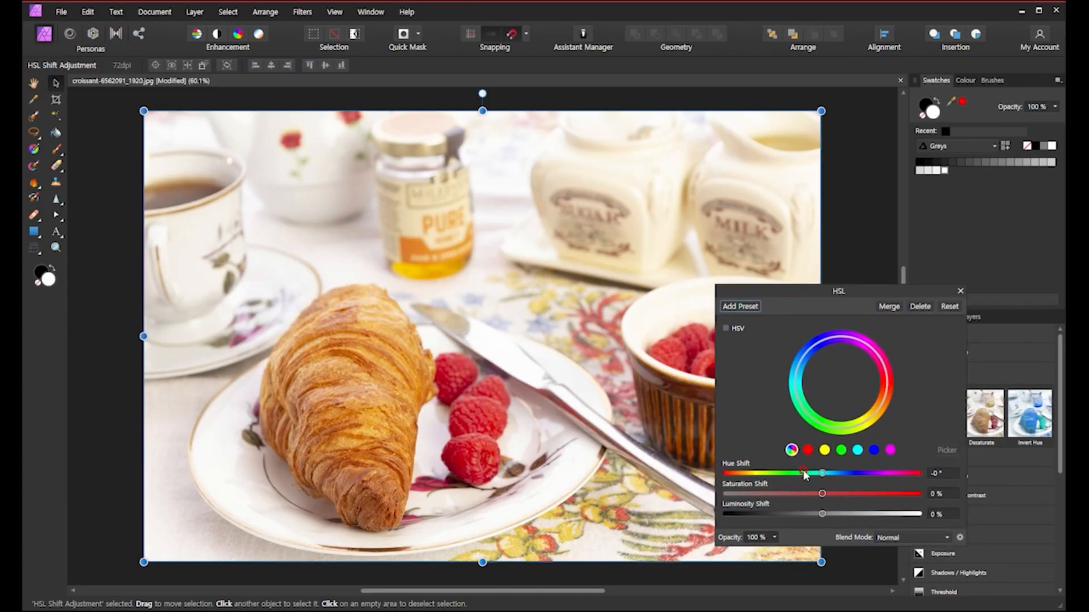
pyautogui.moveTo(822, 472)
pyautogui.mouseDown()
pyautogui.moveTo(861, 473)
pyautogui.moveTo(788, 473)
pyautogui.moveTo(820, 473)
pyautogui.mouseUp()
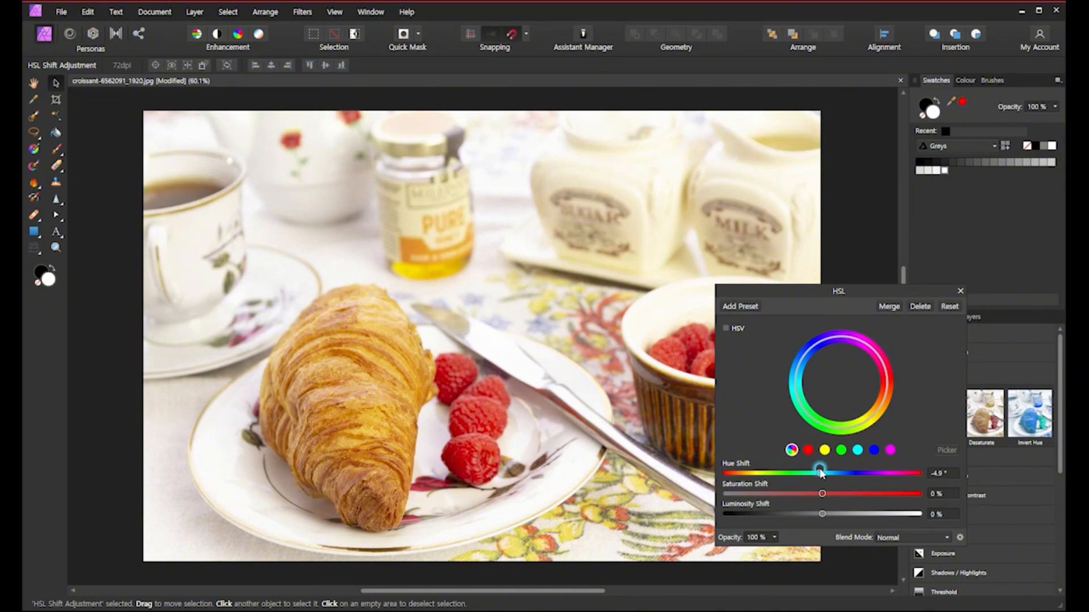
pyautogui.click(960, 291)
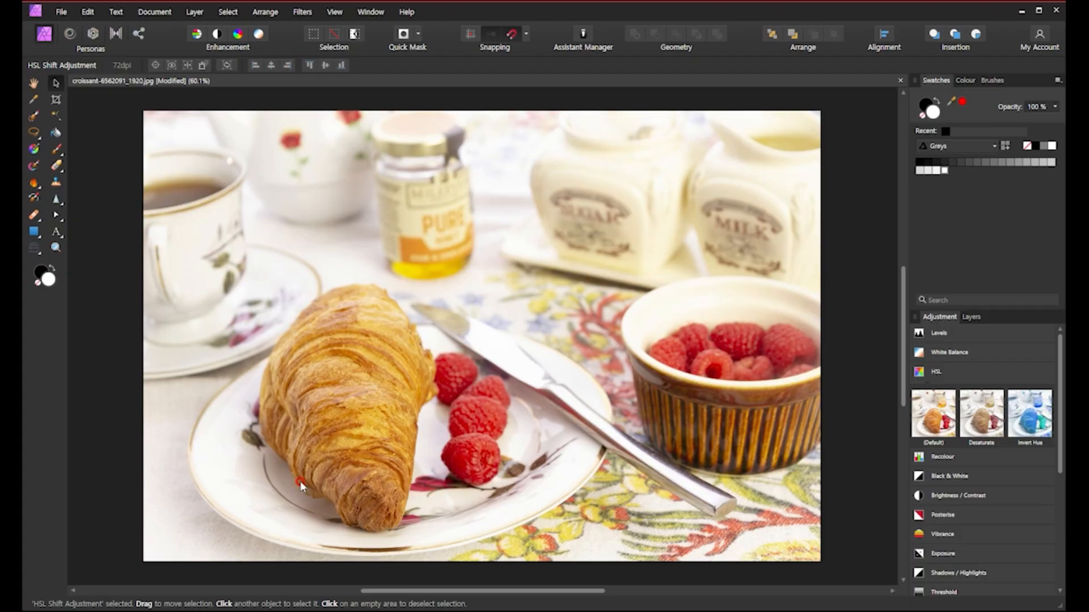
# Delete the HSL Shift Adjustment layer, undo the deletion, delete the layer again, and deselect the background layer
pyautogui.click(972, 317)
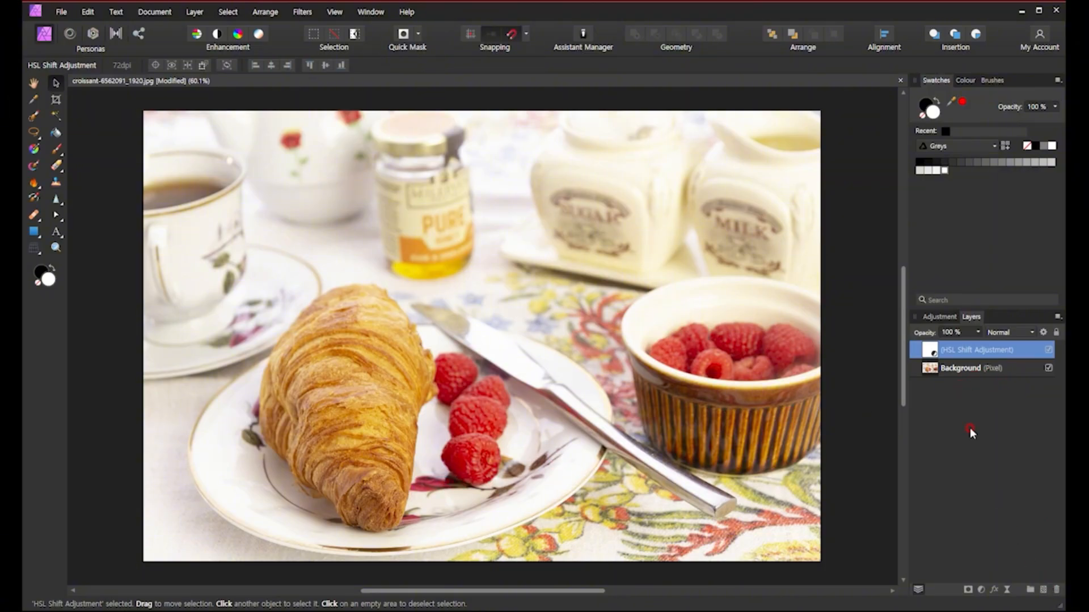
pyautogui.click(939, 317)
pyautogui.click(971, 317)
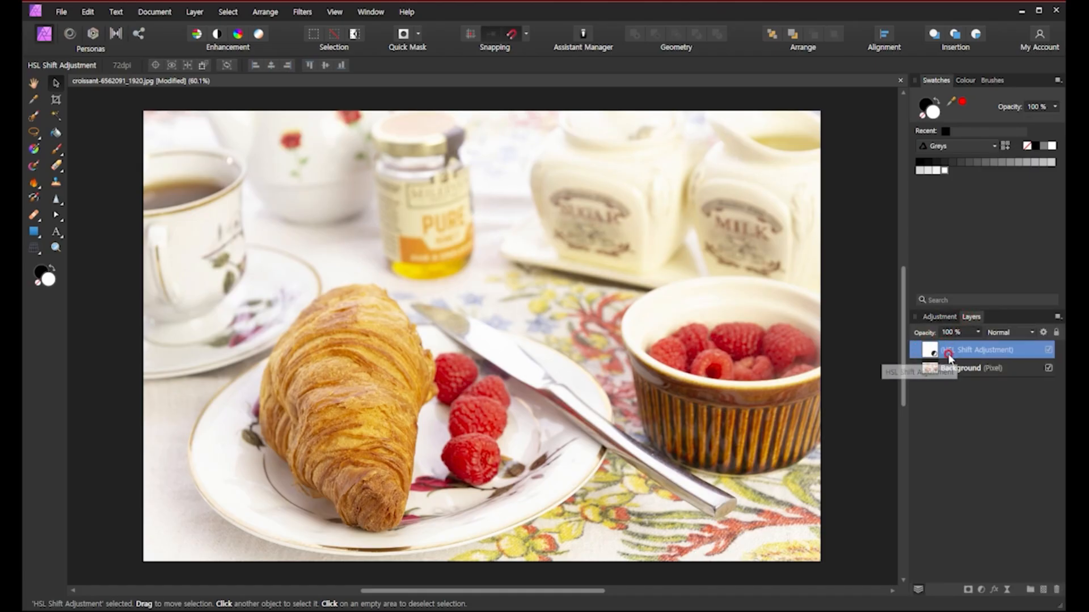
pyautogui.click(1056, 590)
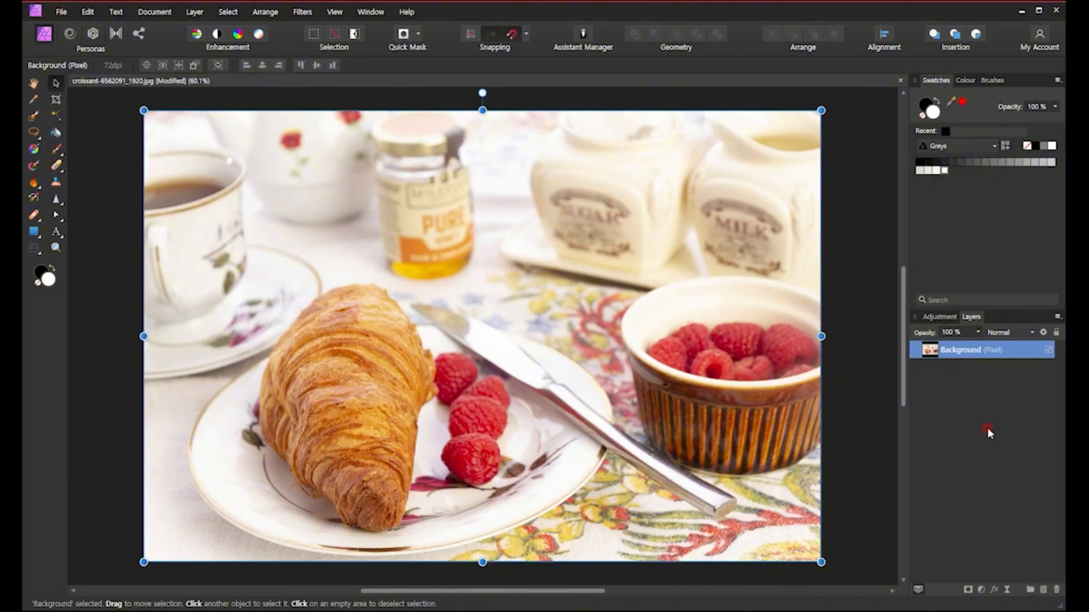
pyautogui.hotkey('ctrl', 'z')
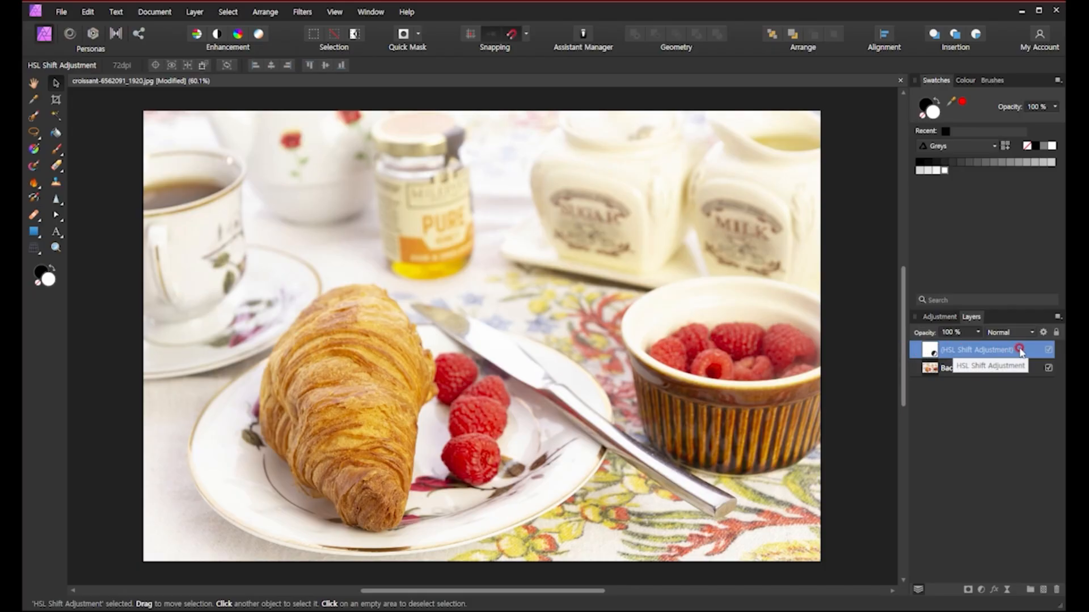
pyautogui.click(1056, 591)
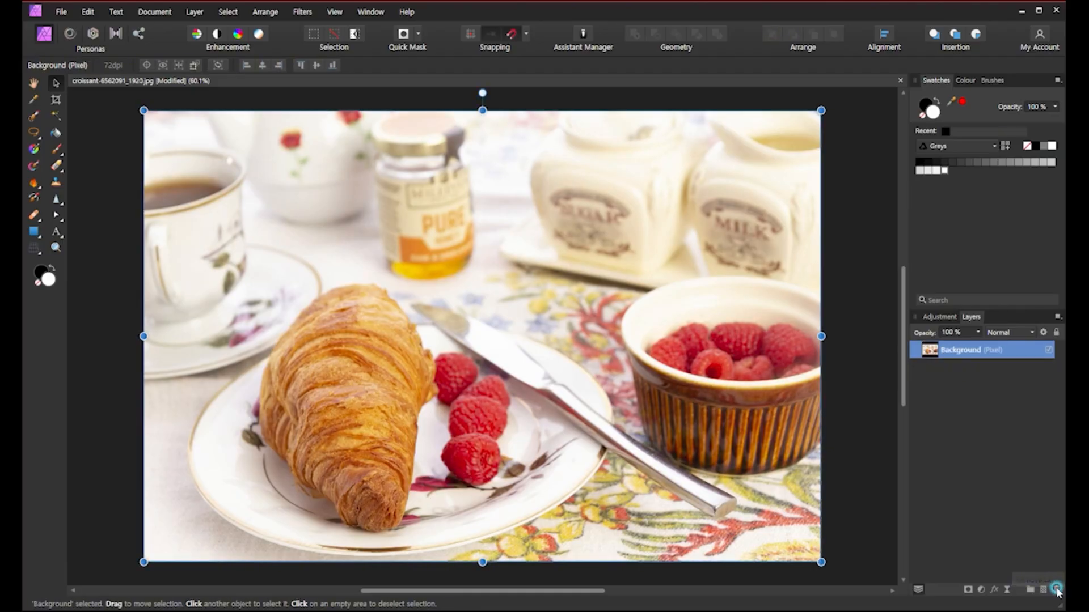
pyautogui.click(885, 470)
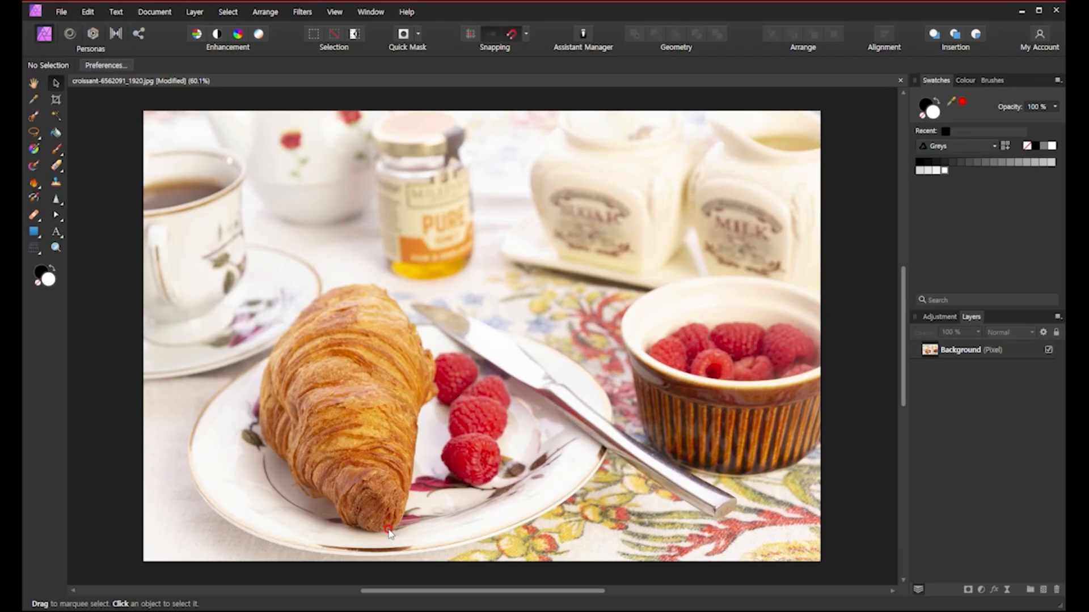
# Draw a polygonal selection along the croissant's right edge with the Freehand Selection Tool, from its lower tip to mid-height
pyautogui.click(321, 498)
pyautogui.click(55, 218)
pyautogui.click(35, 132)
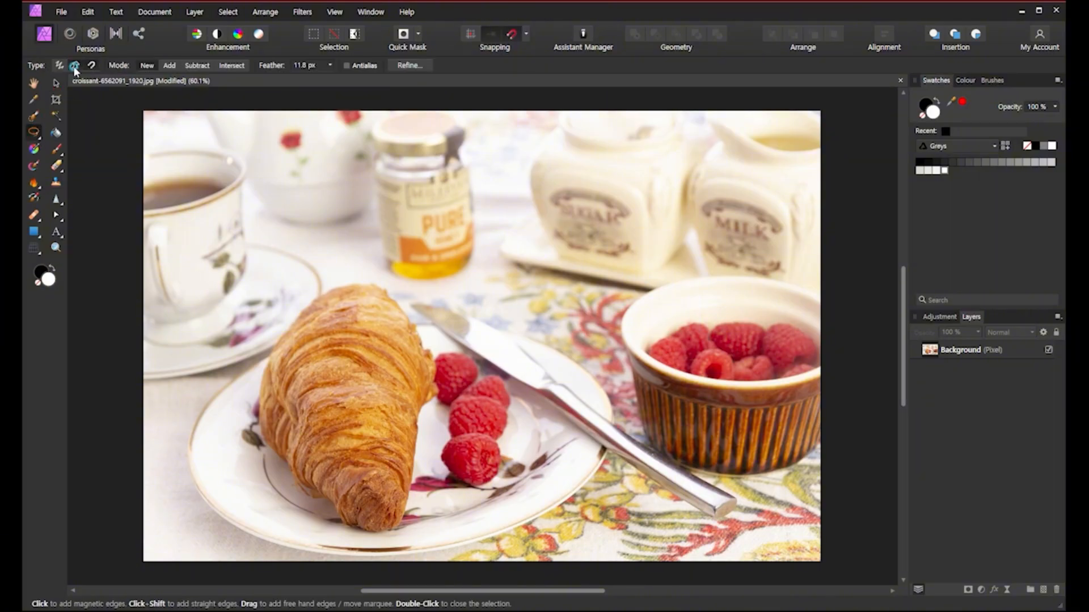
pyautogui.click(384, 529)
pyautogui.click(400, 524)
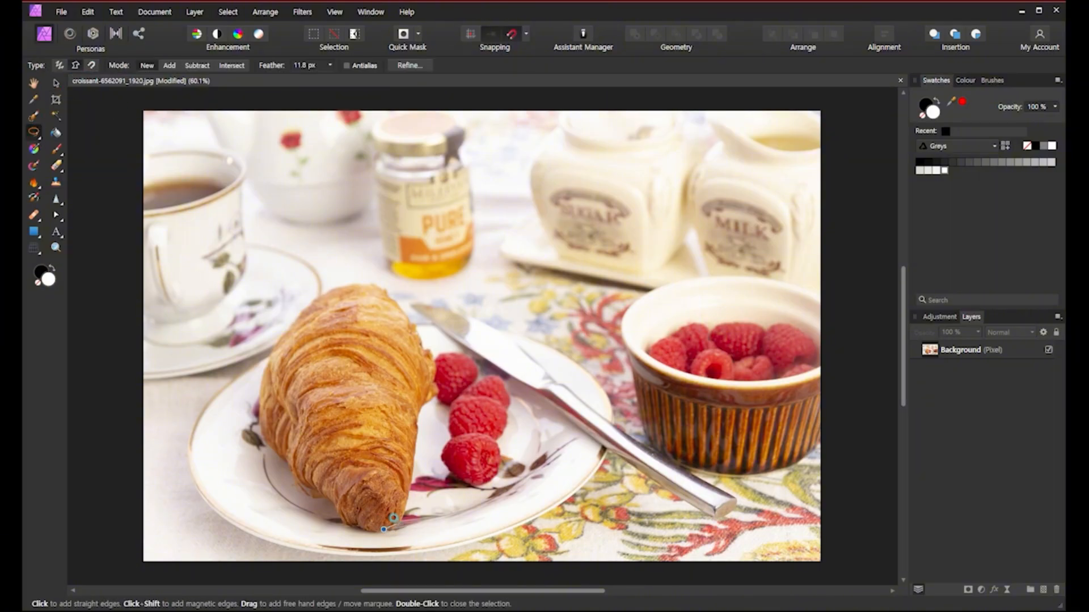
pyautogui.click(408, 499)
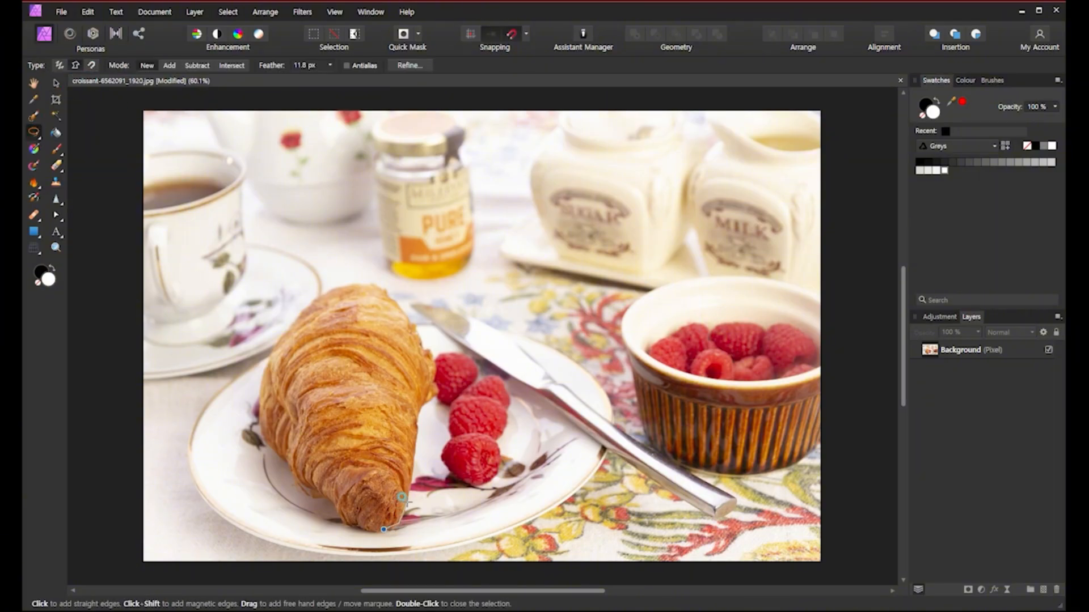
pyautogui.click(421, 399)
pyautogui.click(437, 392)
pyautogui.click(391, 348)
pyautogui.click(358, 471)
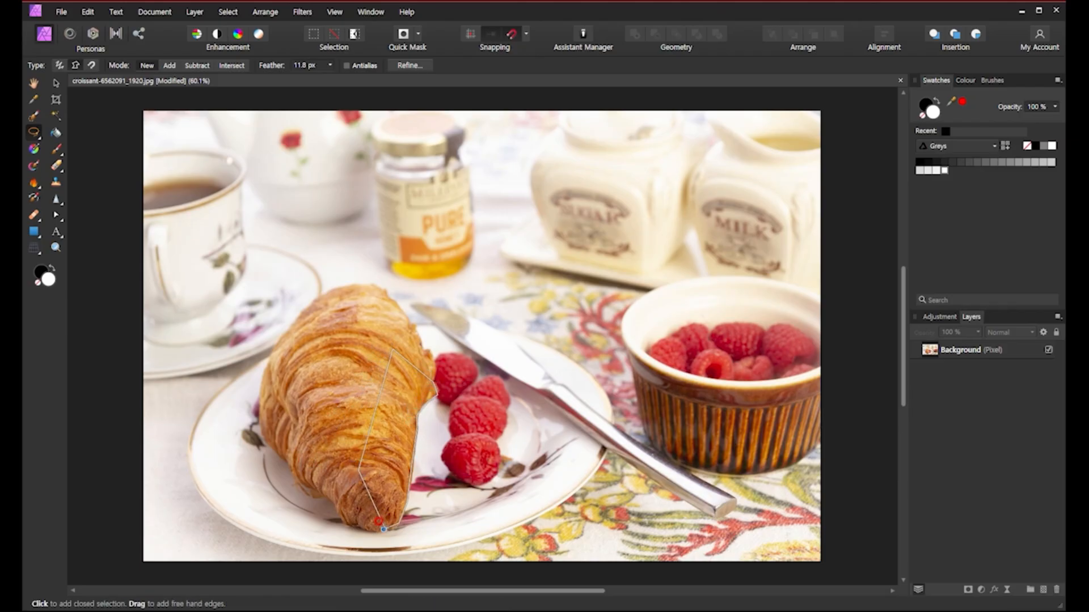
pyautogui.click(384, 529)
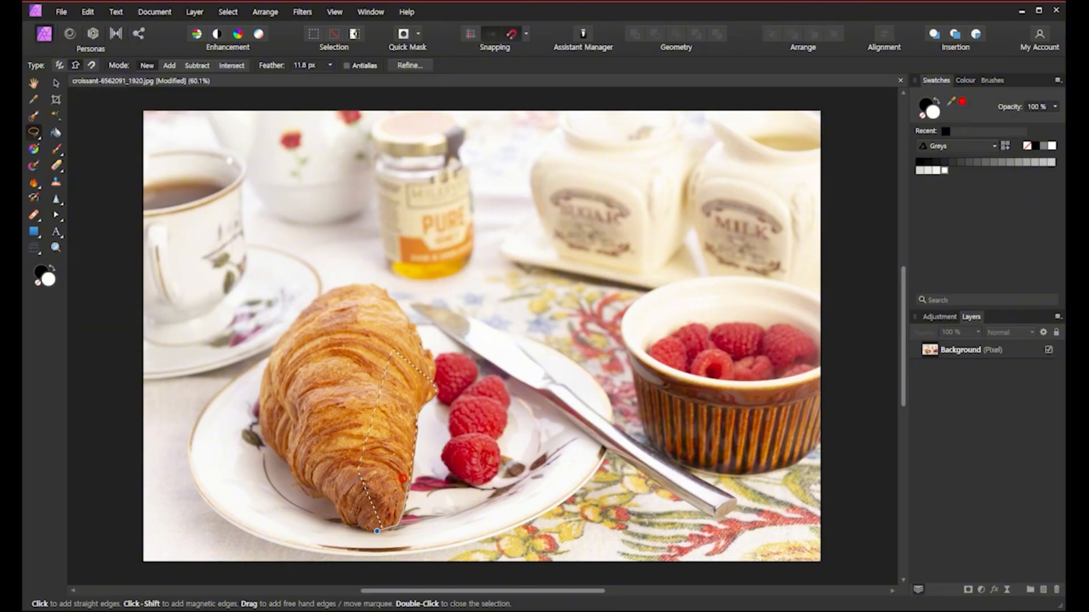
# Replace the selection with a new polygonal selection around only the croissant's lower tip
pyautogui.click(408, 476)
pyautogui.click(365, 472)
pyautogui.click(343, 502)
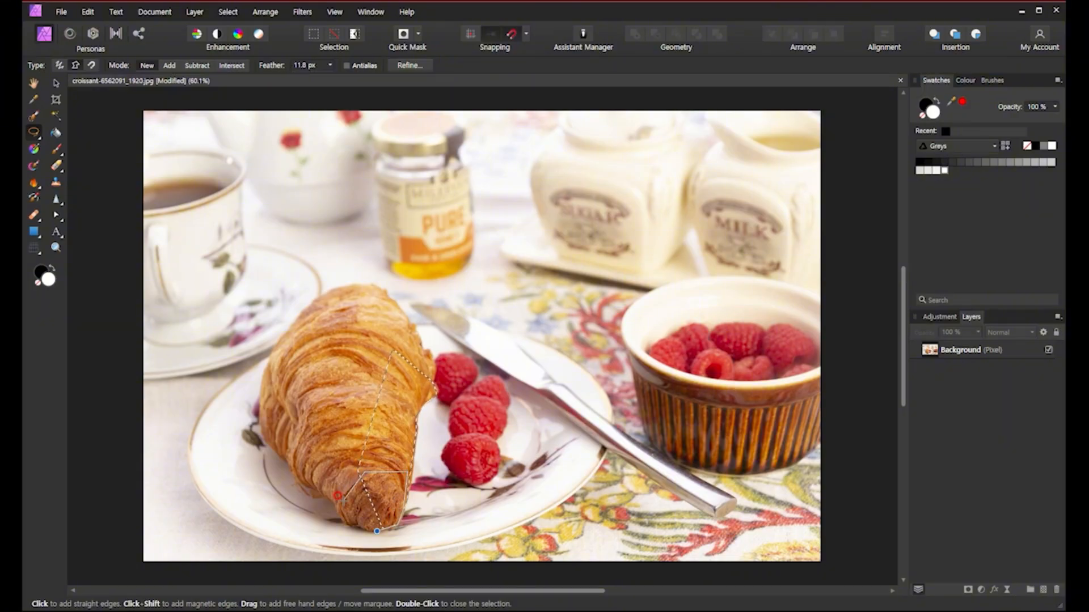
pyautogui.click(376, 532)
pyautogui.click(386, 527)
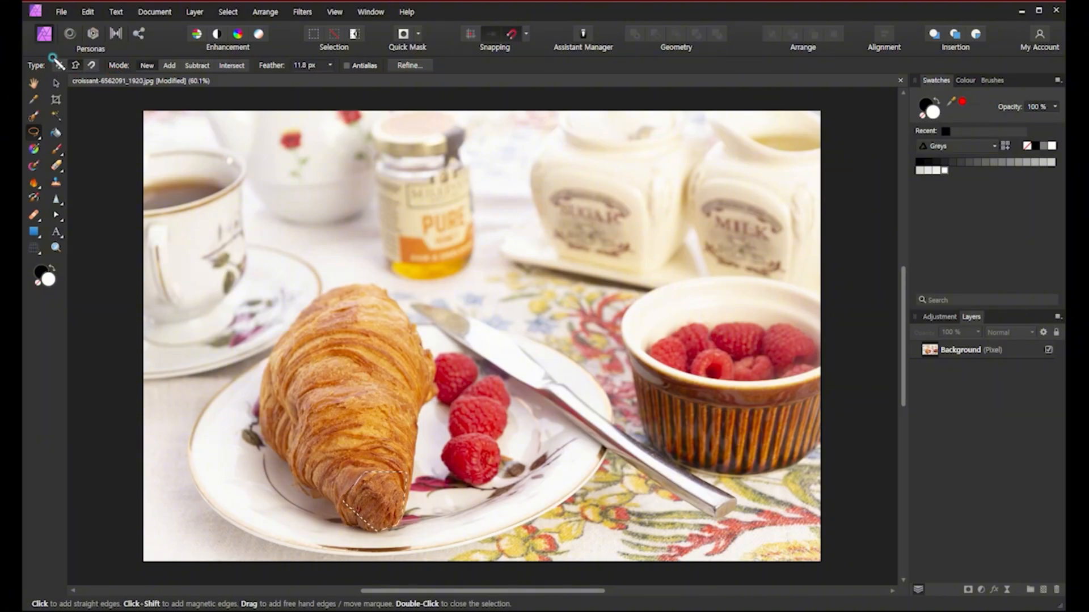
pyautogui.moveTo(128, 75)
pyautogui.mouseDown()
pyautogui.moveTo(107, 73)
pyautogui.moveTo(116, 53)
pyautogui.moveTo(120, 77)
pyautogui.mouseUp()
pyautogui.click(148, 67)
pyautogui.moveTo(141, 70); pyautogui.dragTo(158, 69)
pyautogui.moveTo(419, 416)
pyautogui.mouseDown()
pyautogui.moveTo(399, 390)
pyautogui.moveTo(370, 405)
pyautogui.moveTo(385, 438)
pyautogui.moveTo(406, 438)
pyautogui.moveTo(438, 393)
pyautogui.moveTo(400, 409)
pyautogui.moveTo(430, 443)
pyautogui.moveTo(452, 443)
pyautogui.moveTo(460, 407)
pyautogui.moveTo(397, 384)
pyautogui.moveTo(382, 397)
pyautogui.moveTo(382, 383)
pyautogui.moveTo(395, 395)
pyautogui.moveTo(438, 385)
pyautogui.mouseUp()
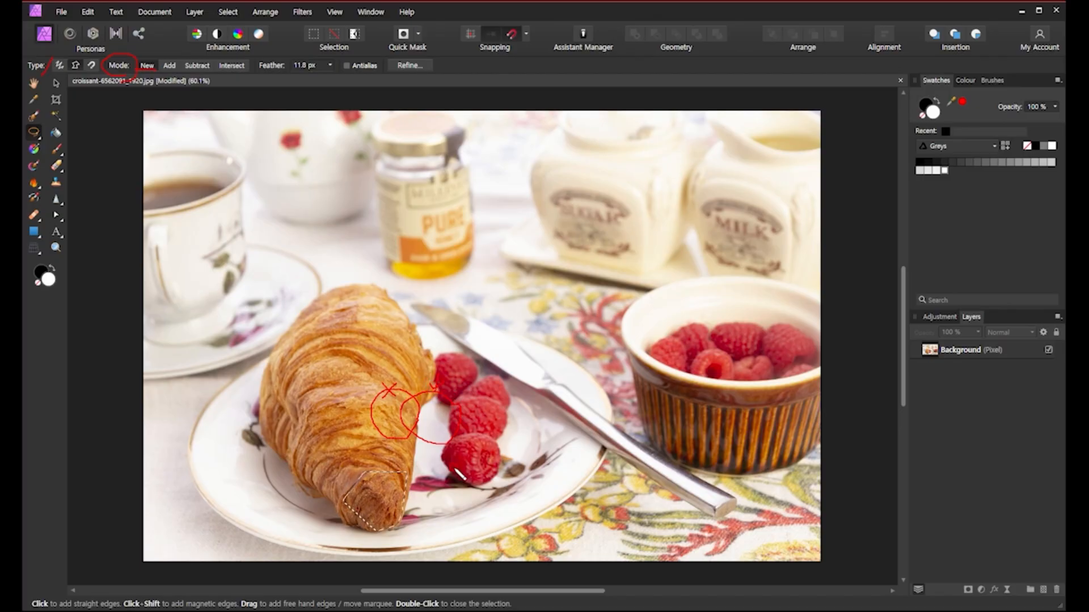
pyautogui.moveTo(176, 73)
pyautogui.mouseDown()
pyautogui.moveTo(154, 71)
pyautogui.moveTo(176, 63)
pyautogui.moveTo(169, 70)
pyautogui.mouseUp()
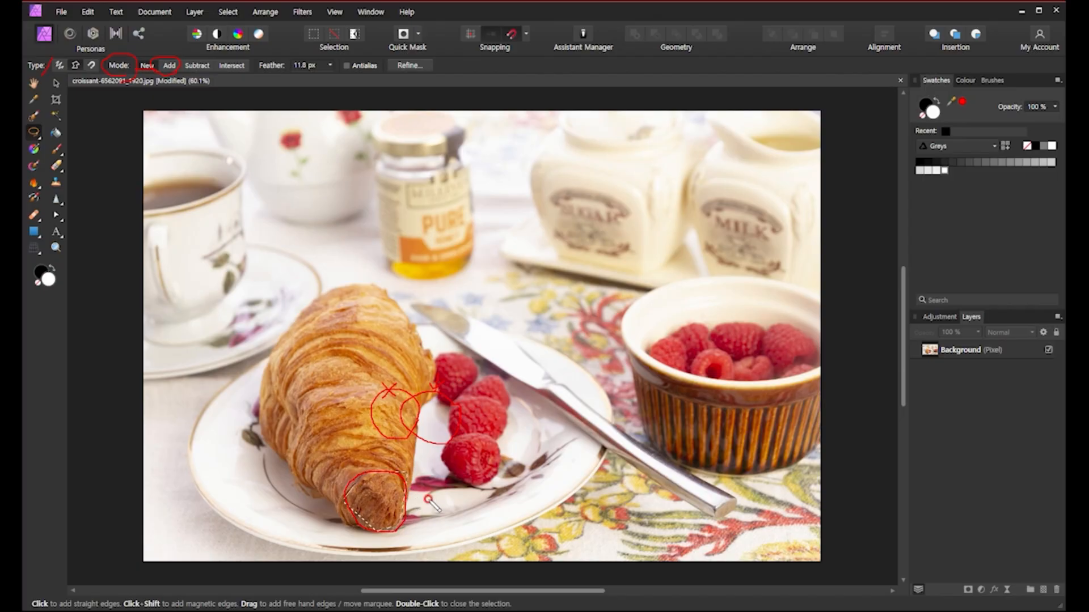
pyautogui.moveTo(407, 495)
pyautogui.mouseDown()
pyautogui.moveTo(429, 377)
pyautogui.moveTo(427, 347)
pyautogui.moveTo(409, 330)
pyautogui.moveTo(381, 333)
pyautogui.moveTo(334, 466)
pyautogui.mouseUp()
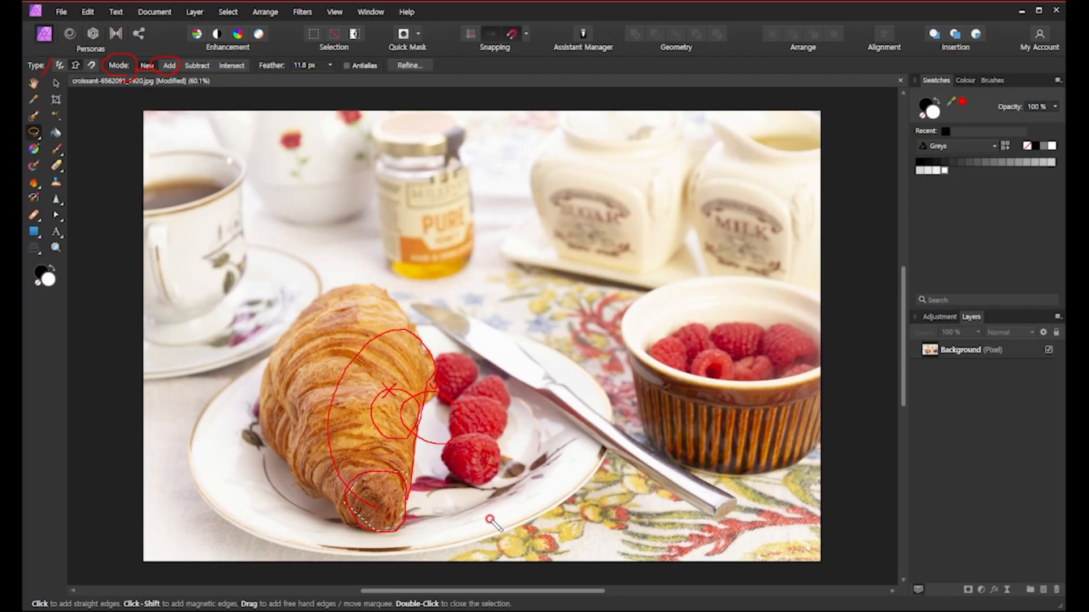
pyautogui.click(1067, 206)
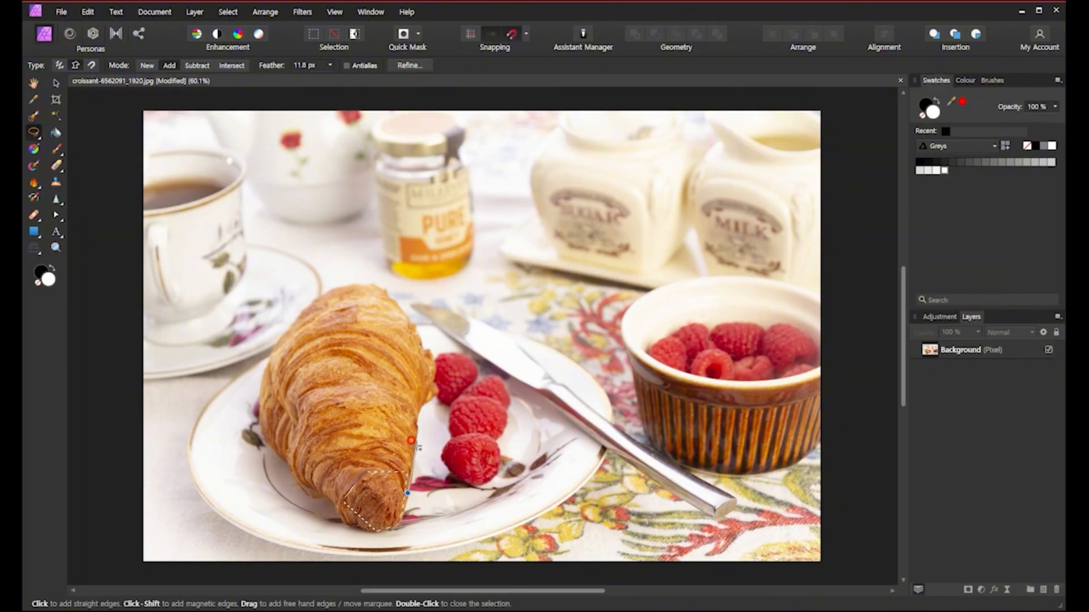
# In Add mode, extend the tip selection with a polygon covering the croissant's right side up to near its top
pyautogui.moveTo(411, 440)
pyautogui.mouseDown()
pyautogui.moveTo(433, 382)
pyautogui.moveTo(412, 359)
pyautogui.moveTo(438, 371)
pyautogui.moveTo(434, 385)
pyautogui.moveTo(410, 321)
pyautogui.mouseUp()
pyautogui.click(391, 302)
pyautogui.click(351, 326)
pyautogui.click(310, 398)
pyautogui.click(360, 467)
pyautogui.click(384, 533)
# Add the croissant's left side to the selection, including an excess piece of the plate below it
pyautogui.click(397, 308)
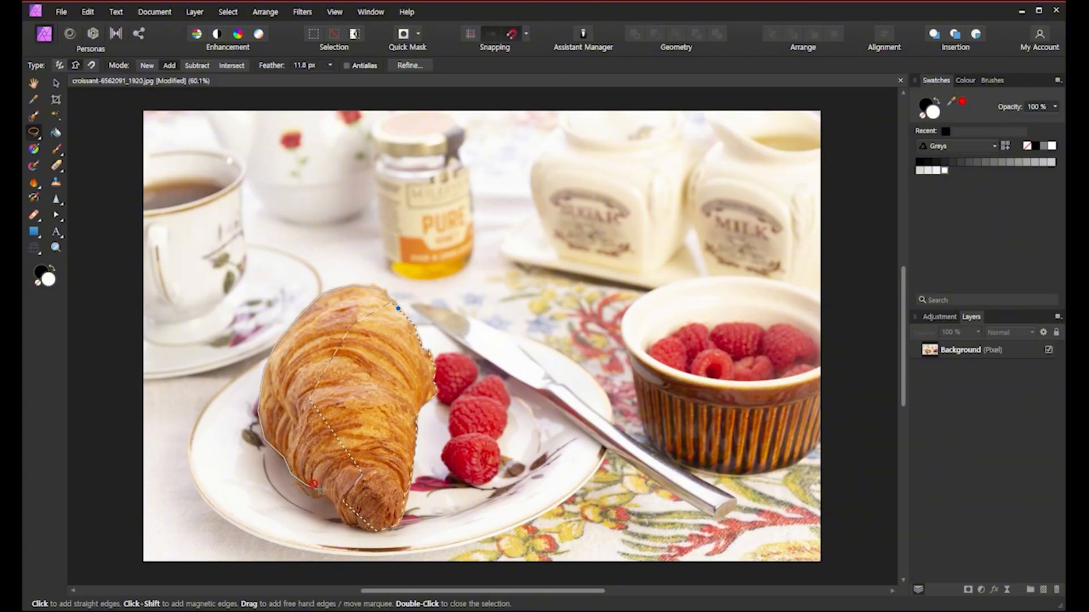
pyautogui.click(224, 543)
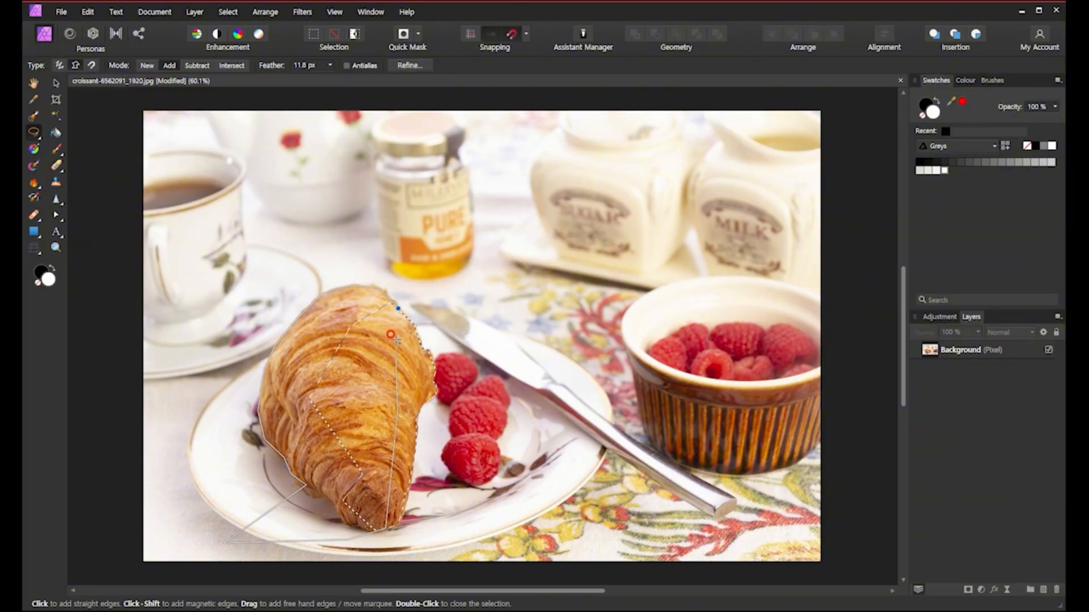
pyautogui.click(393, 301)
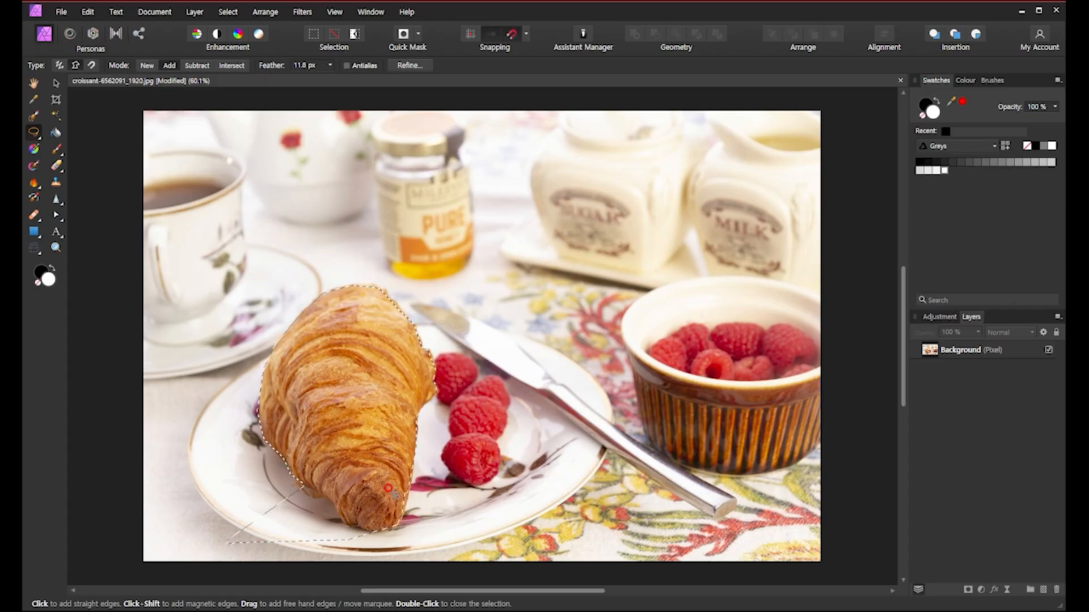
# Subtract the excess plate area beneath the croissant's lower left edge from the selection
pyautogui.click(197, 67)
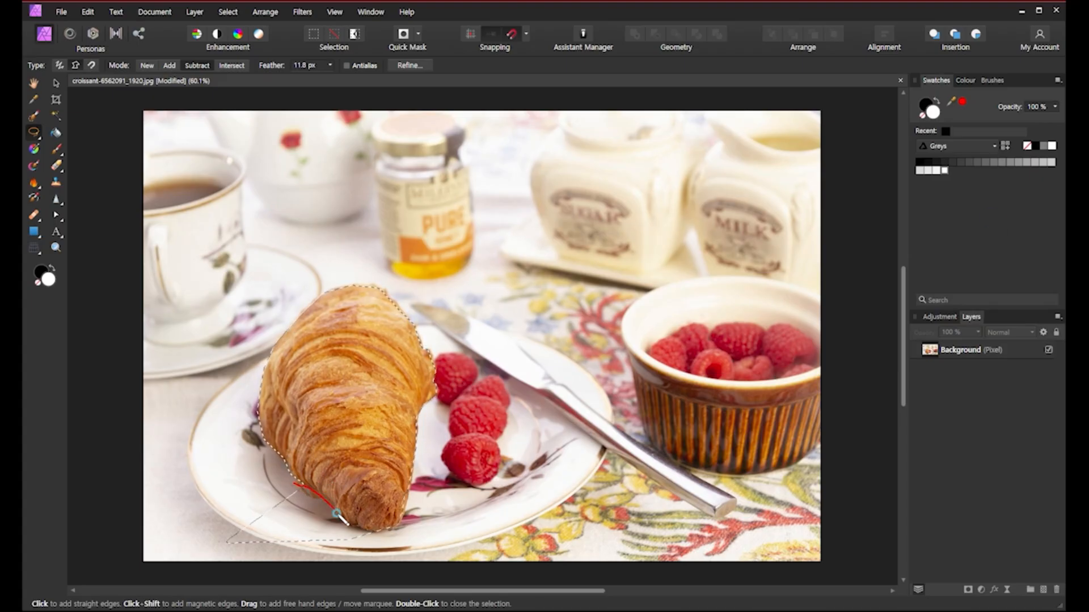
pyautogui.moveTo(338, 559)
pyautogui.mouseDown()
pyautogui.moveTo(258, 569)
pyautogui.moveTo(222, 550)
pyautogui.mouseUp()
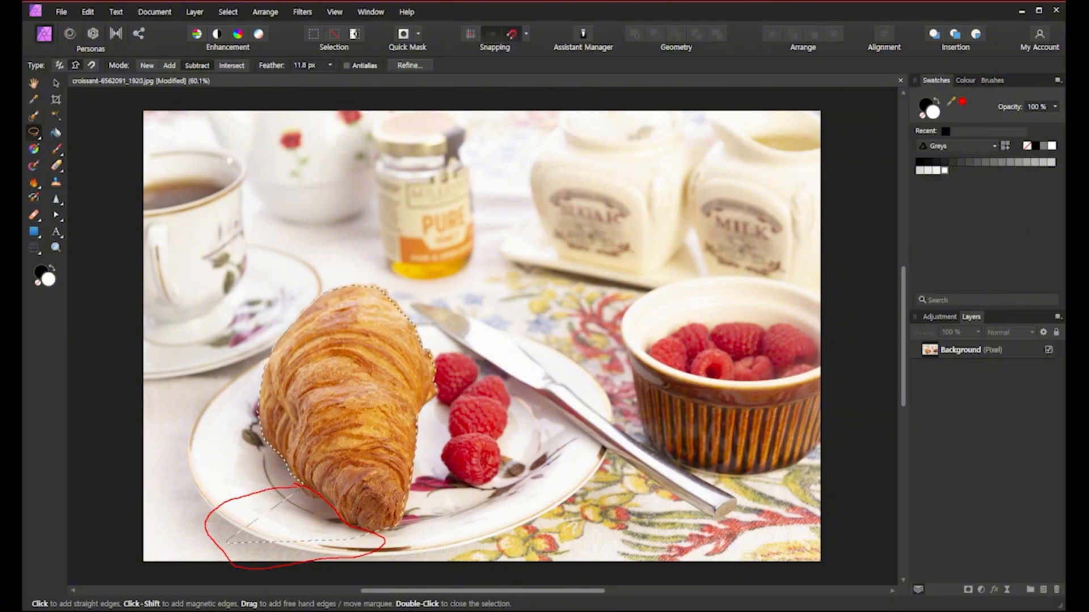
pyautogui.click(324, 499)
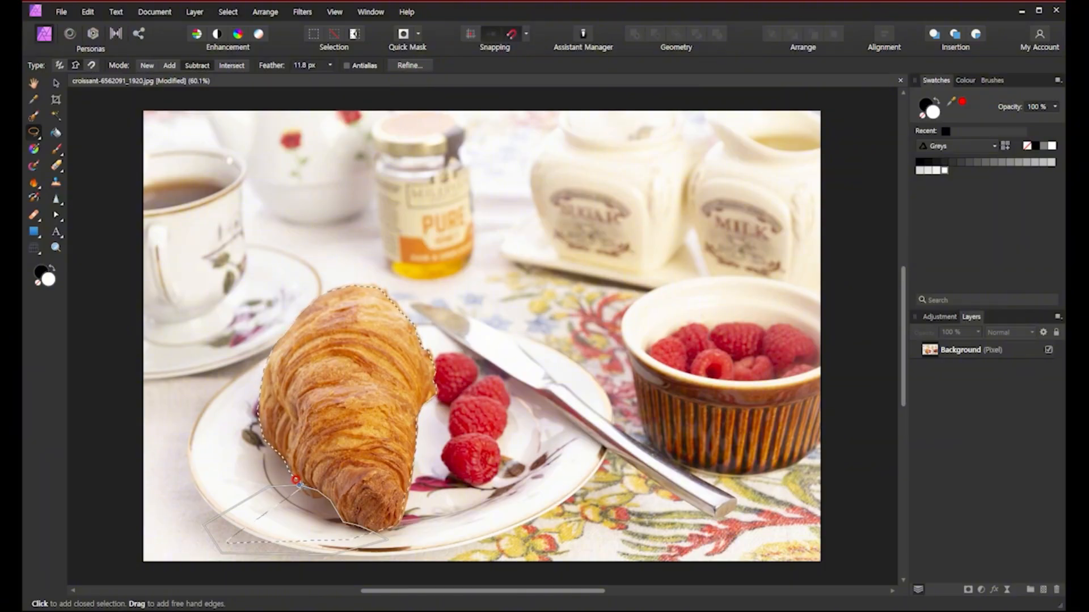
pyautogui.click(293, 481)
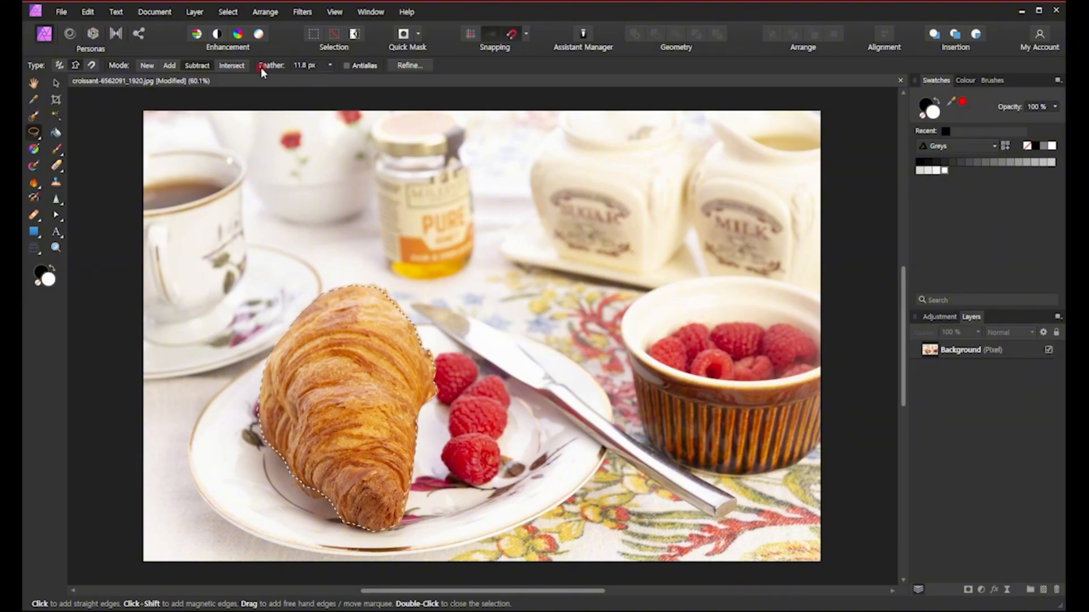
# Intersect the croissant selection with a polygon spanning its upper right part and the neighbouring raspberries
pyautogui.click(232, 66)
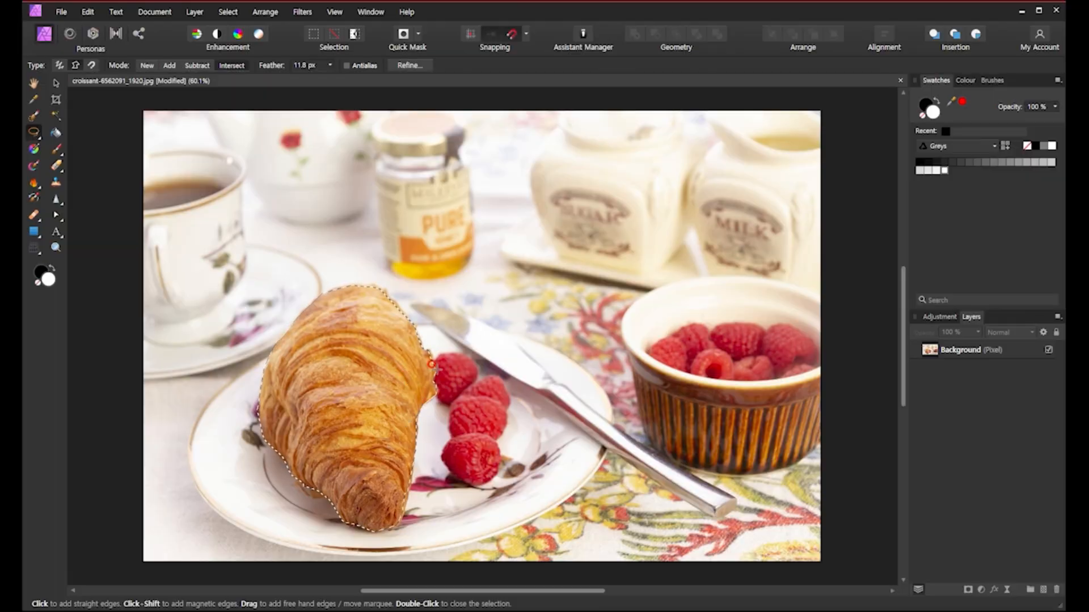
pyautogui.click(457, 285)
pyautogui.click(378, 319)
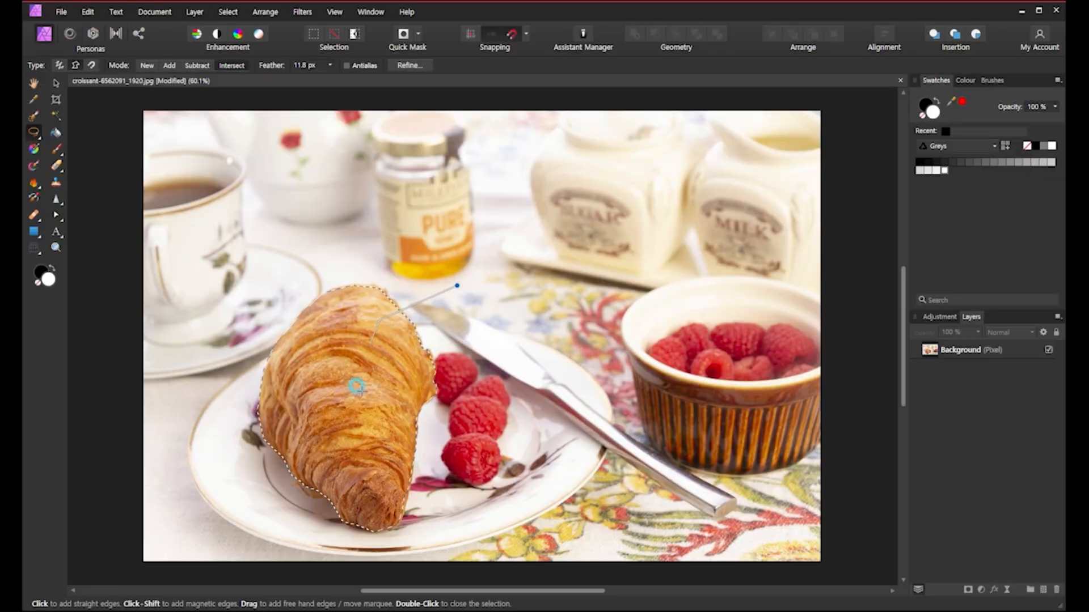
pyautogui.click(367, 407)
pyautogui.click(442, 455)
pyautogui.click(508, 392)
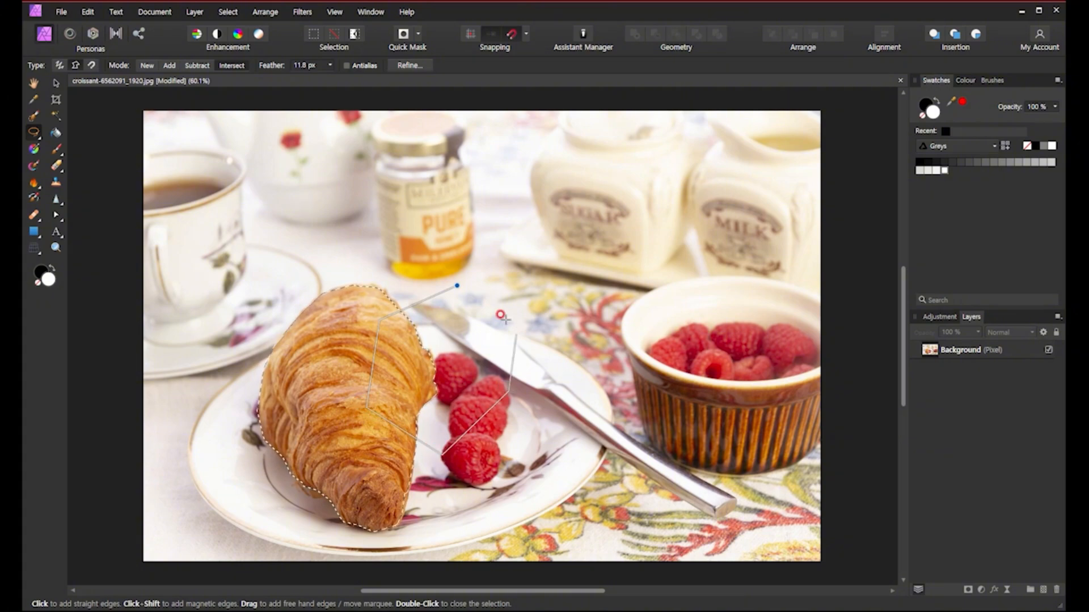
pyautogui.click(504, 319)
pyautogui.click(453, 282)
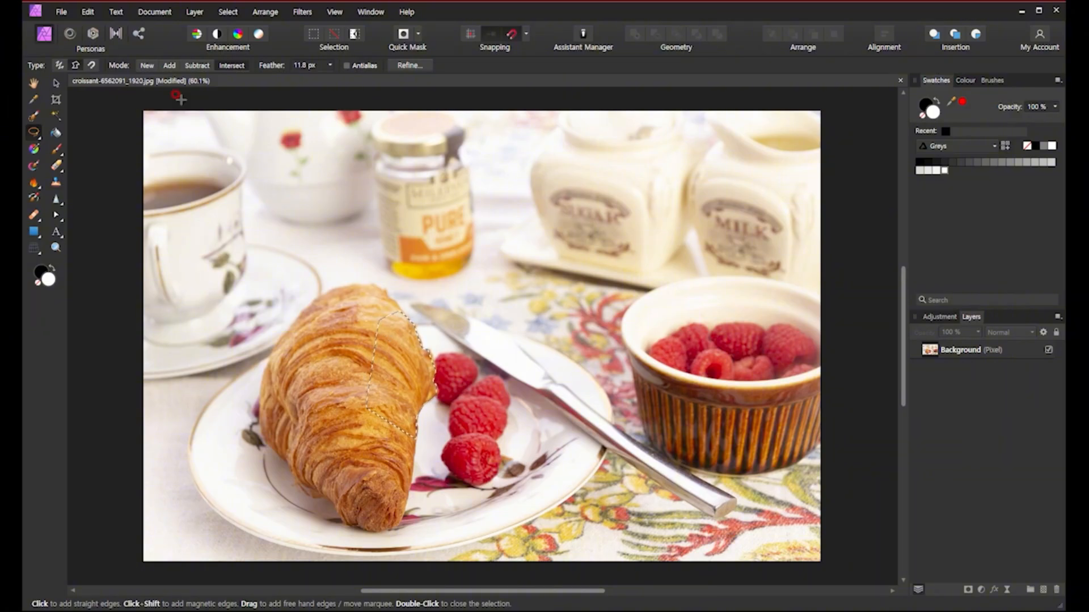
# Add the top and upper left part of the croissant to the selection in Add mode
pyautogui.click(170, 66)
pyautogui.click(380, 314)
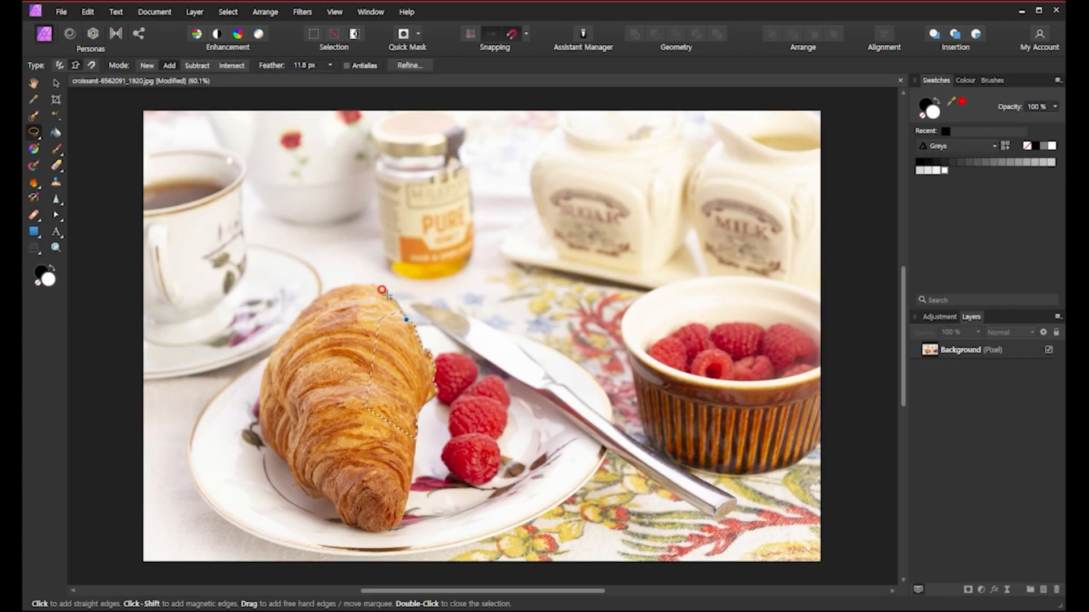
pyautogui.moveTo(379, 285)
pyautogui.mouseDown()
pyautogui.moveTo(326, 284)
pyautogui.moveTo(300, 300)
pyautogui.moveTo(268, 361)
pyautogui.mouseUp()
pyautogui.click(298, 417)
pyautogui.click(399, 317)
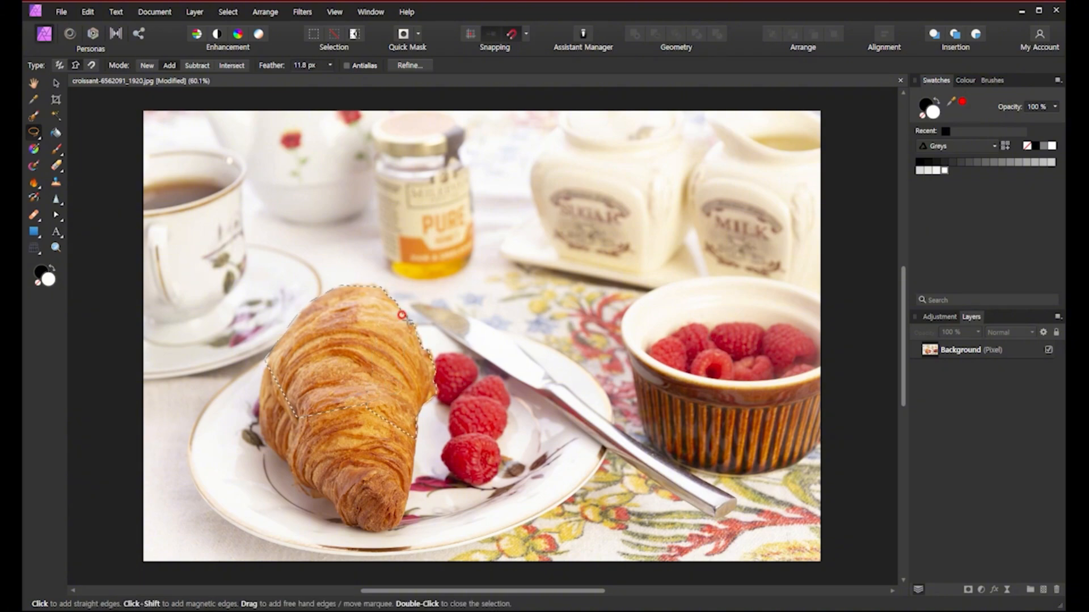
# In New mode, reselect the croissant's upper half and add its left side and lower tip so the selection covers the whole croissant
pyautogui.click(152, 67)
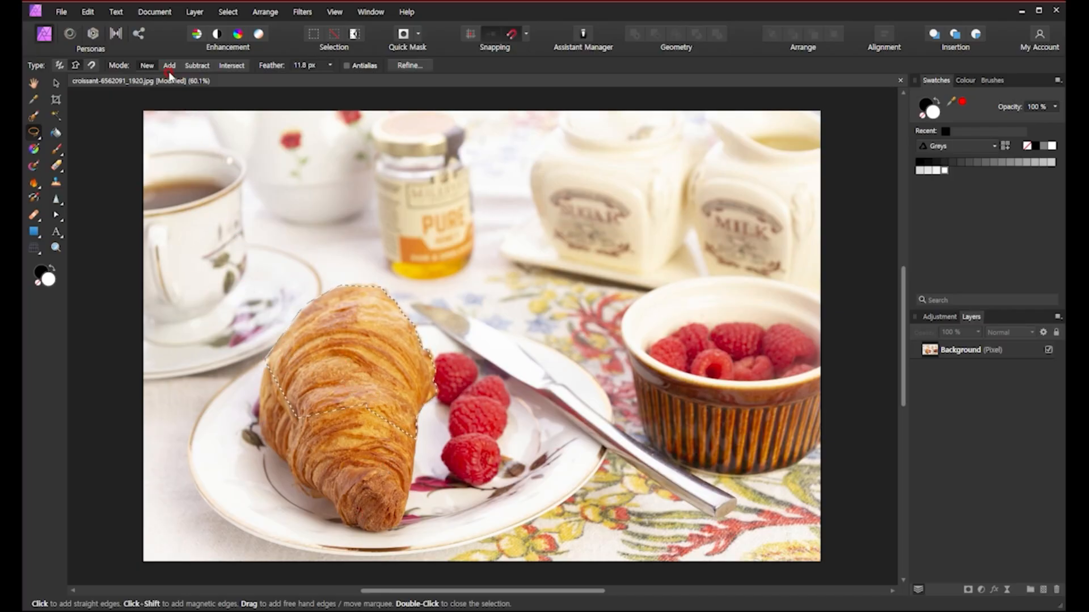
pyautogui.doubleClick(266, 379)
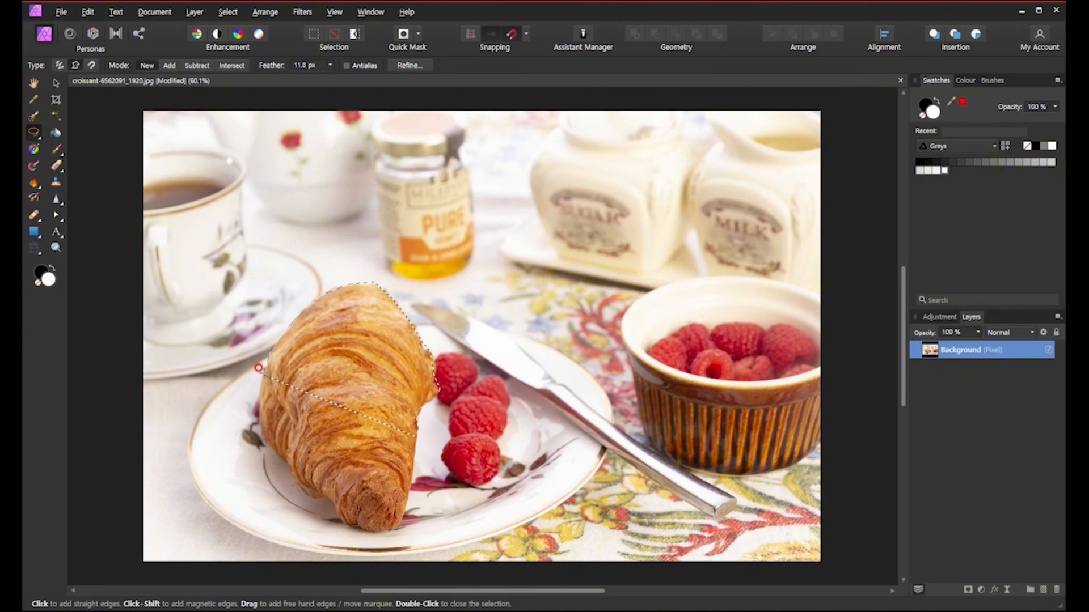
pyautogui.click(264, 373)
pyautogui.moveTo(256, 422); pyautogui.dragTo(294, 472)
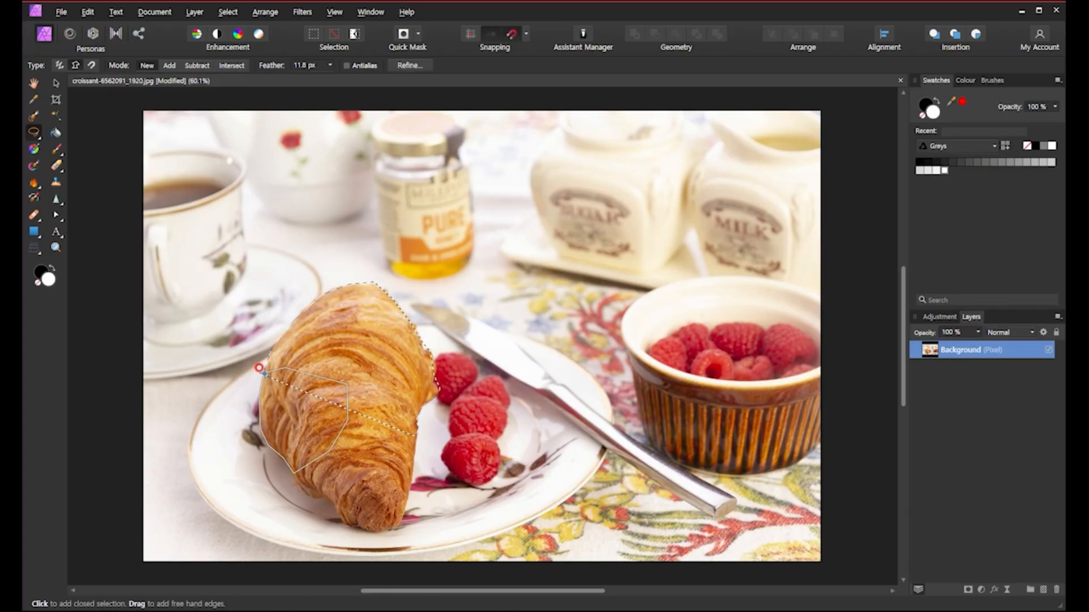
pyautogui.click(259, 369)
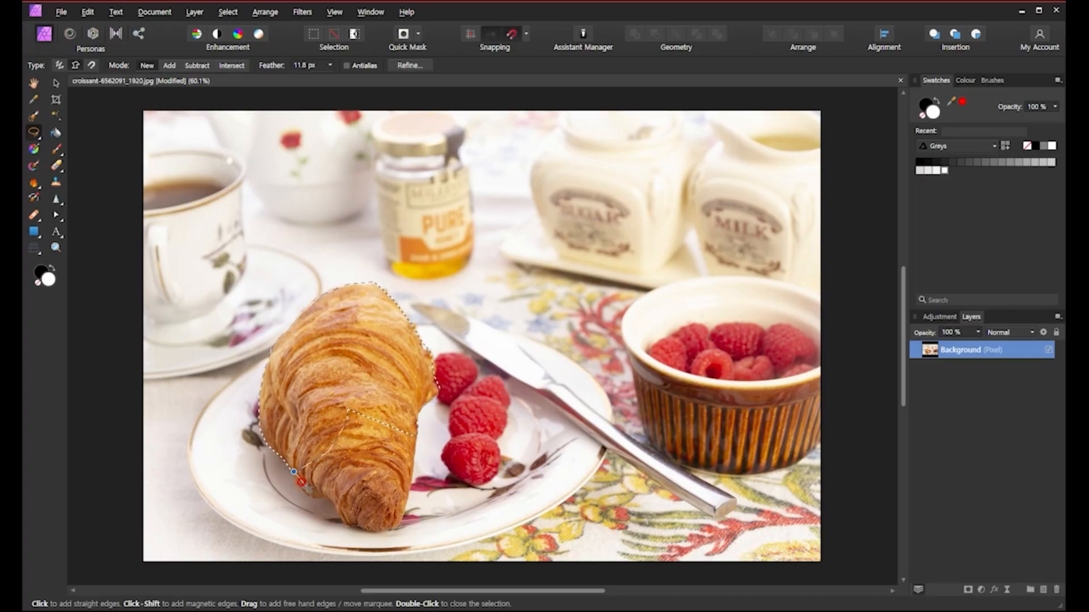
pyautogui.moveTo(332, 507)
pyautogui.mouseDown()
pyautogui.moveTo(349, 527)
pyautogui.moveTo(379, 529)
pyautogui.moveTo(395, 520)
pyautogui.moveTo(403, 477)
pyautogui.mouseUp()
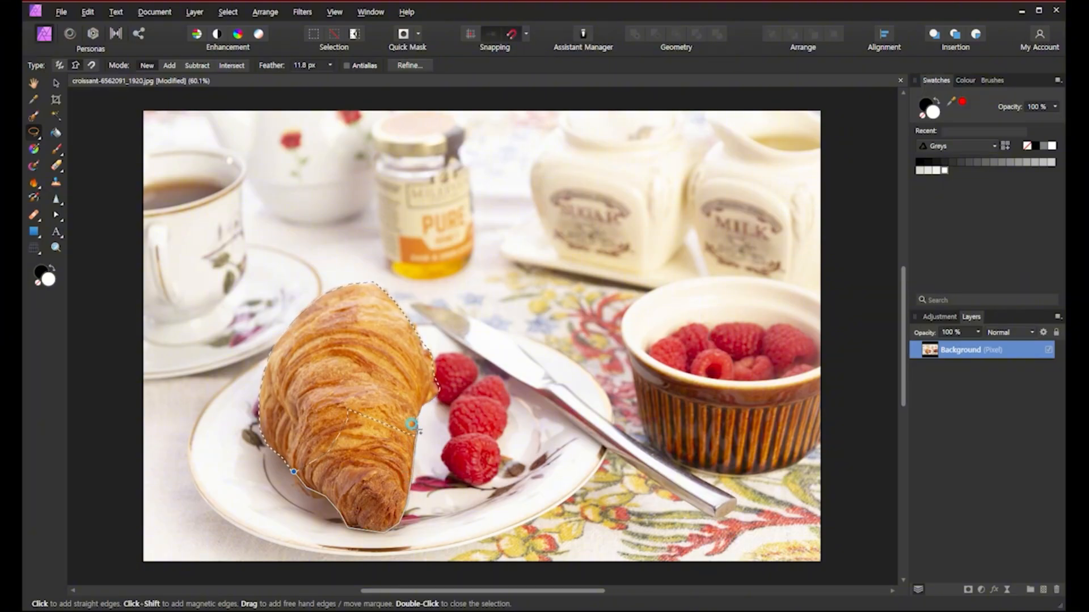
pyautogui.click(292, 472)
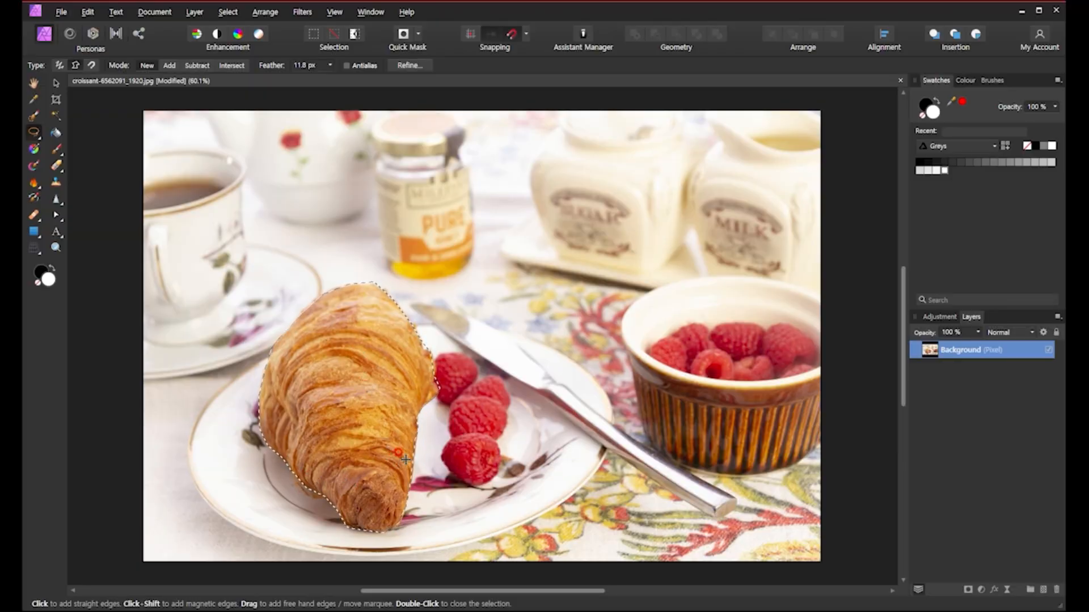
# Add a polygon over the raspberries beside the croissant to the selection and subtract that area again
pyautogui.click(405, 477)
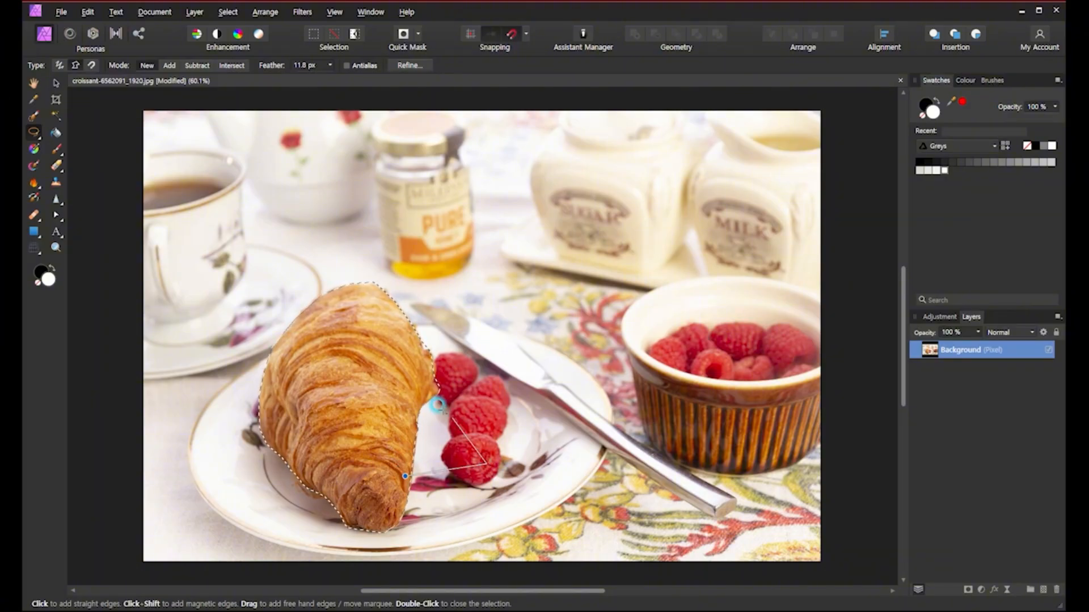
pyautogui.click(486, 464)
pyautogui.click(402, 476)
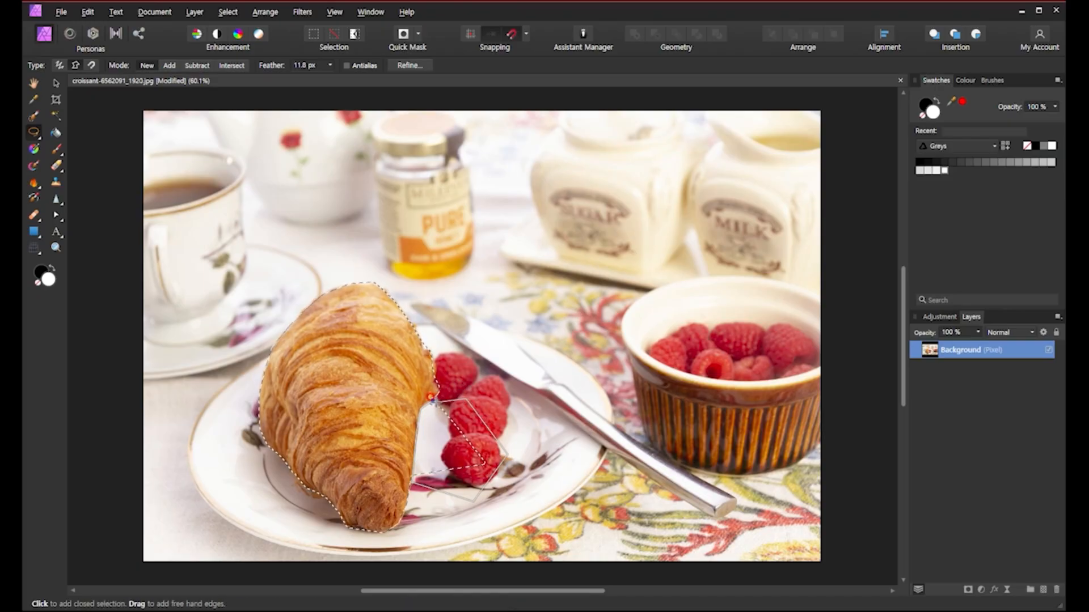
pyautogui.click(429, 395)
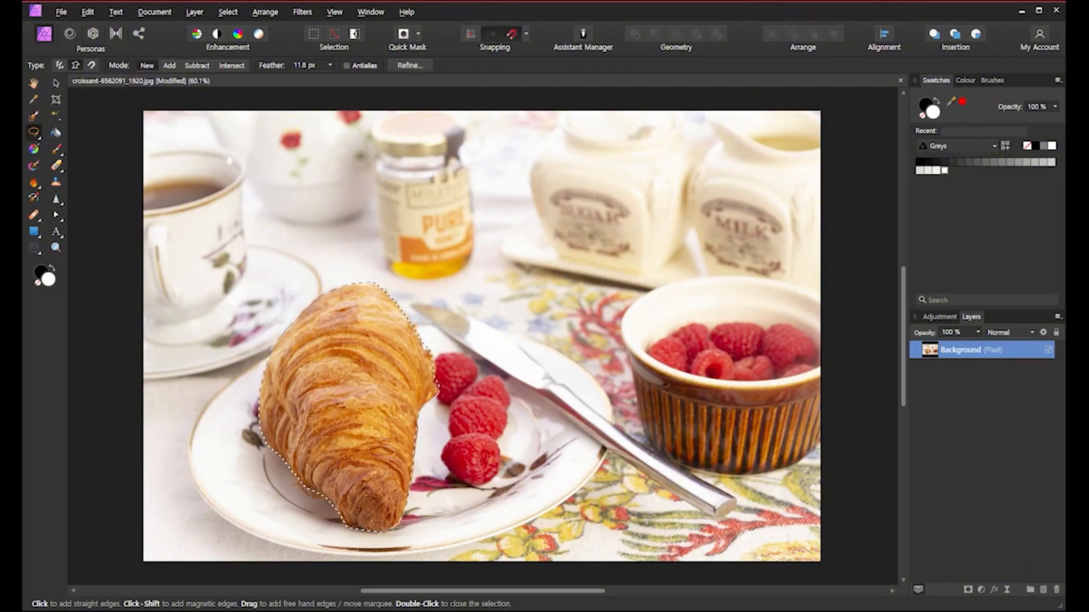
pyautogui.click(563, 214)
pyautogui.moveTo(609, 205)
pyautogui.mouseDown()
pyautogui.moveTo(626, 229)
pyautogui.moveTo(638, 219)
pyautogui.moveTo(659, 230)
pyautogui.moveTo(676, 217)
pyautogui.mouseUp()
pyautogui.moveTo(679, 227)
pyautogui.mouseDown()
pyautogui.moveTo(688, 202)
pyautogui.moveTo(699, 227)
pyautogui.moveTo(737, 223)
pyautogui.mouseUp()
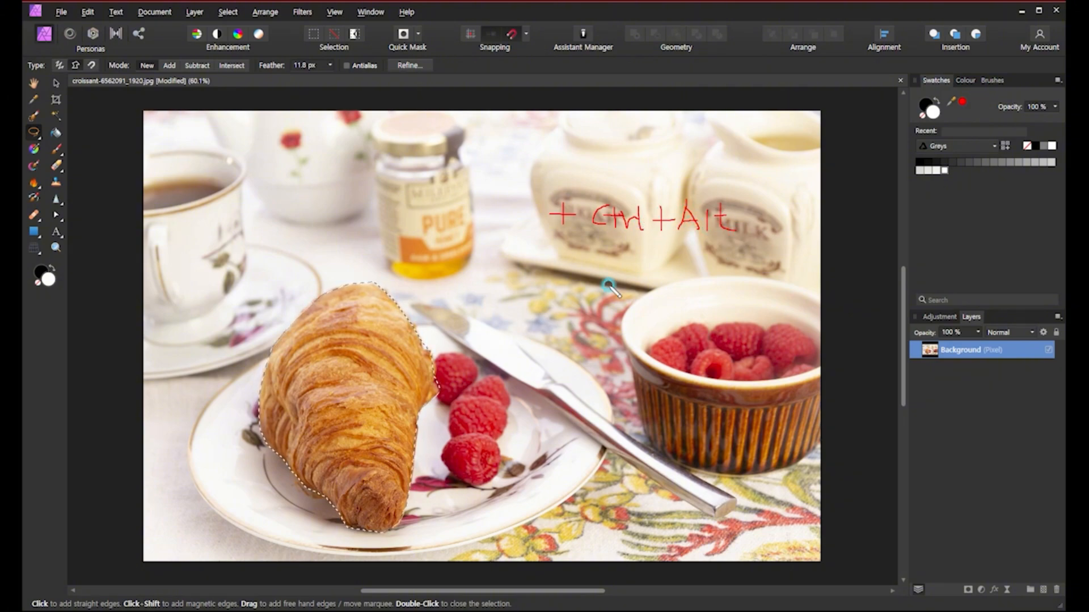
pyautogui.moveTo(553, 271); pyautogui.dragTo(570, 270)
pyautogui.moveTo(543, 211)
pyautogui.mouseDown()
pyautogui.moveTo(552, 226)
pyautogui.moveTo(581, 227)
pyautogui.mouseUp()
pyautogui.moveTo(545, 266)
pyautogui.mouseDown()
pyautogui.moveTo(542, 281)
pyautogui.moveTo(577, 281)
pyautogui.moveTo(593, 295)
pyautogui.mouseUp()
pyautogui.moveTo(601, 257)
pyautogui.mouseDown()
pyautogui.moveTo(618, 291)
pyautogui.moveTo(596, 285)
pyautogui.moveTo(620, 265)
pyautogui.moveTo(627, 284)
pyautogui.moveTo(643, 274)
pyautogui.moveTo(638, 259)
pyautogui.moveTo(639, 290)
pyautogui.mouseUp()
pyautogui.moveTo(631, 273); pyautogui.dragTo(648, 271)
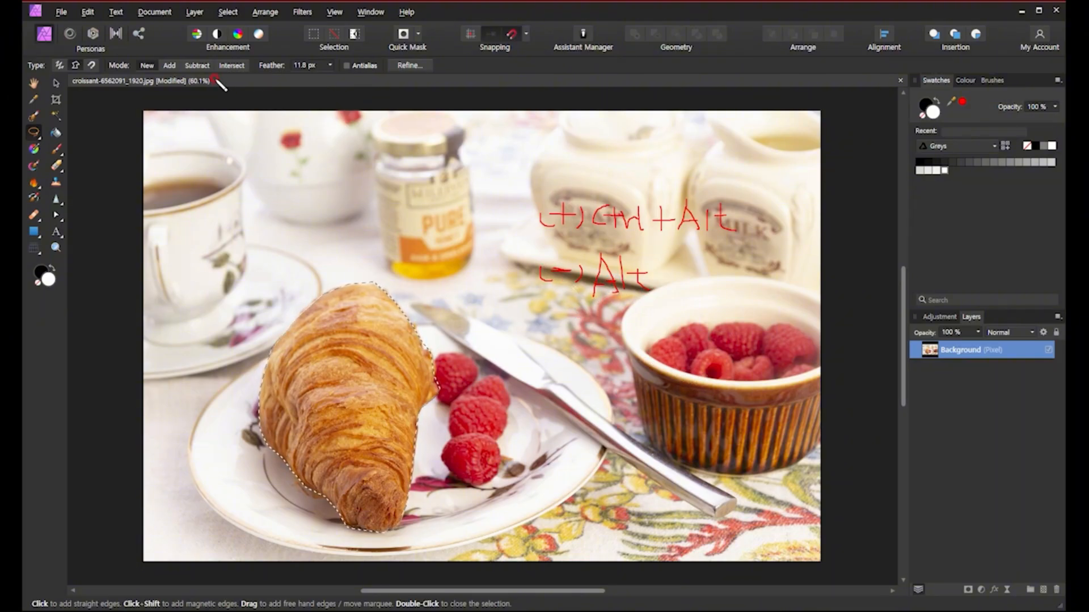
pyautogui.moveTo(220, 69); pyautogui.dragTo(244, 69)
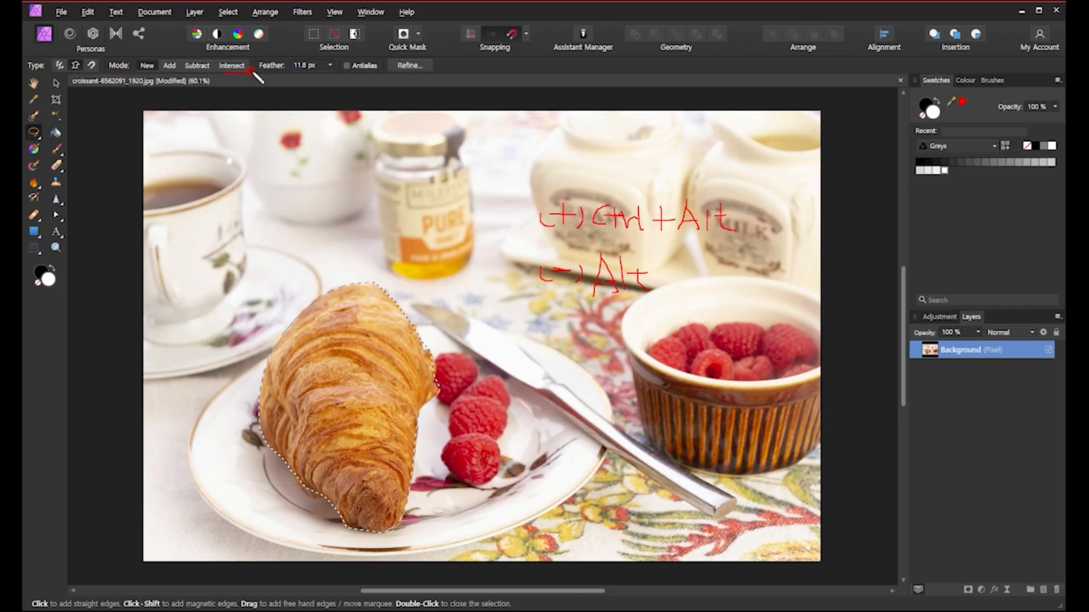